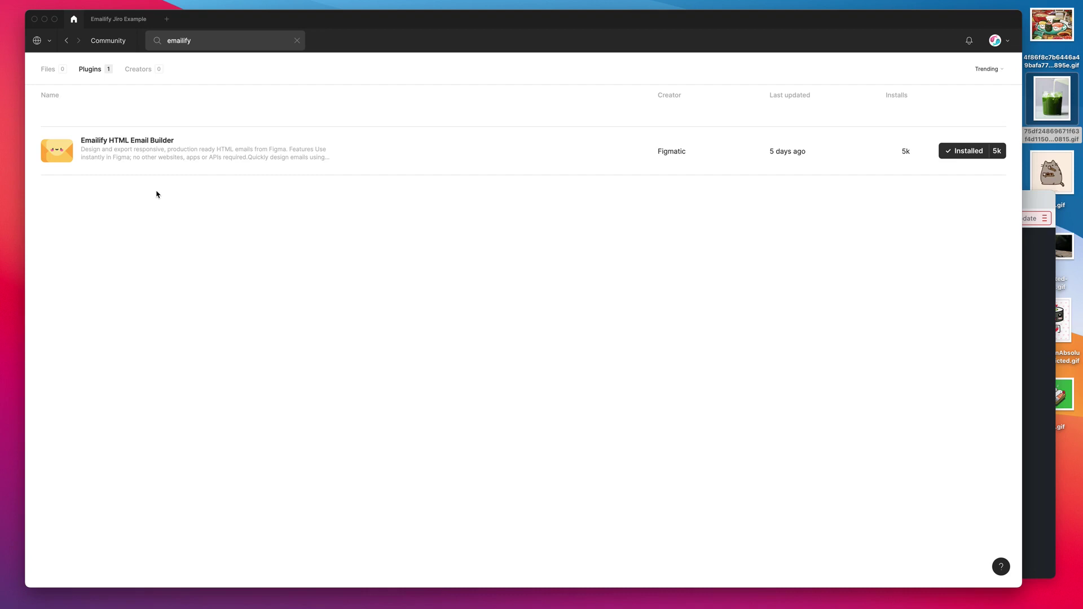
# - Return to the empty Emailify Jiro Example file and focus its canvas
pyautogui.click(126, 20)
pyautogui.click(470, 214)
# - Run the Emailify HTML Email Builder plugin and add a new container named 'GIF Email'
pyautogui.rightClick(443, 144)
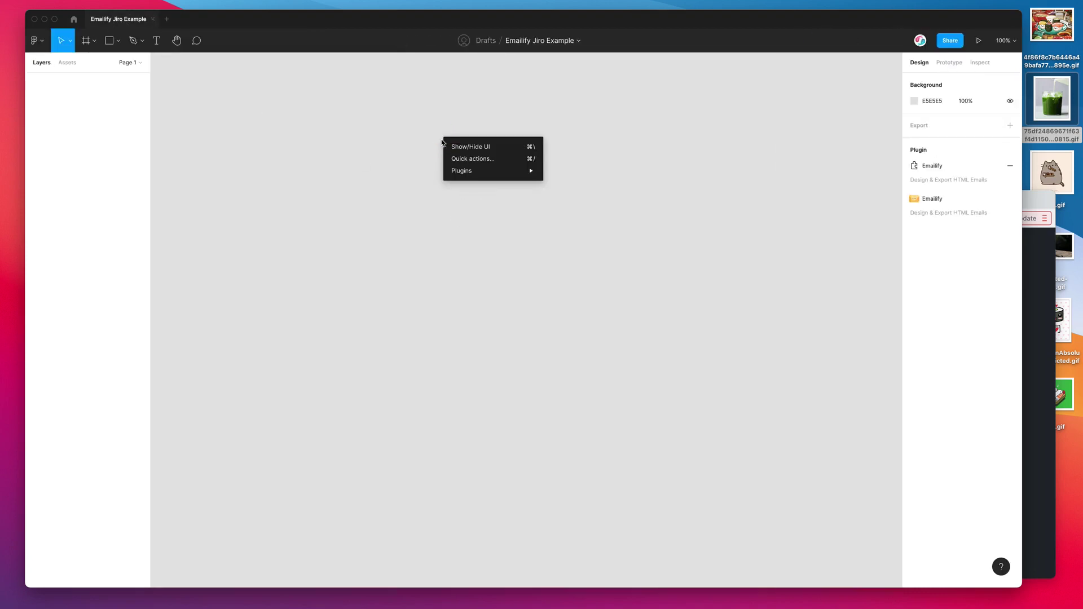
pyautogui.moveTo(473, 171)
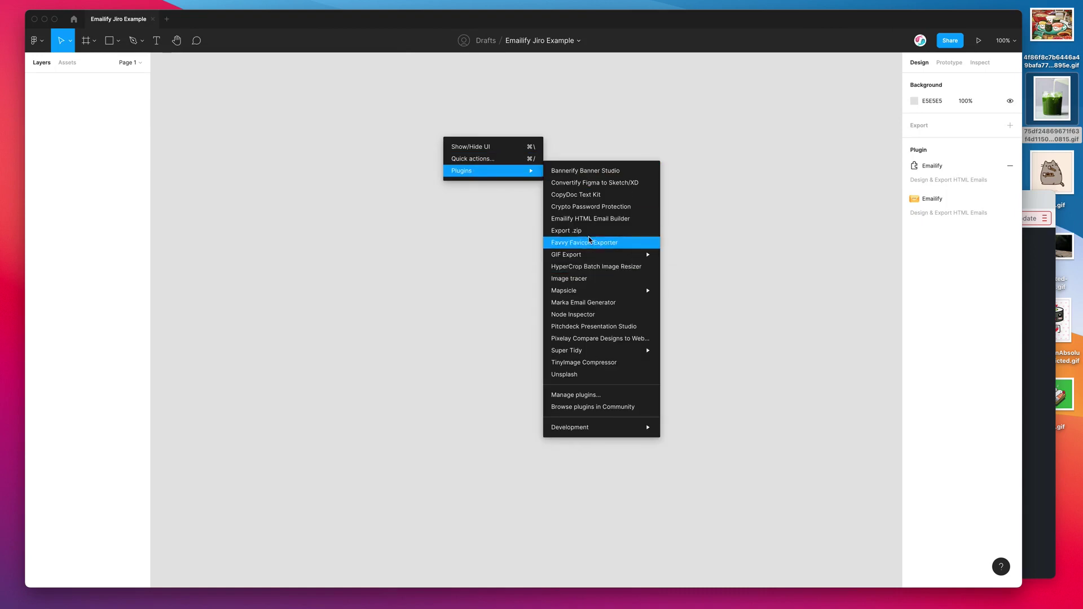
pyautogui.click(590, 220)
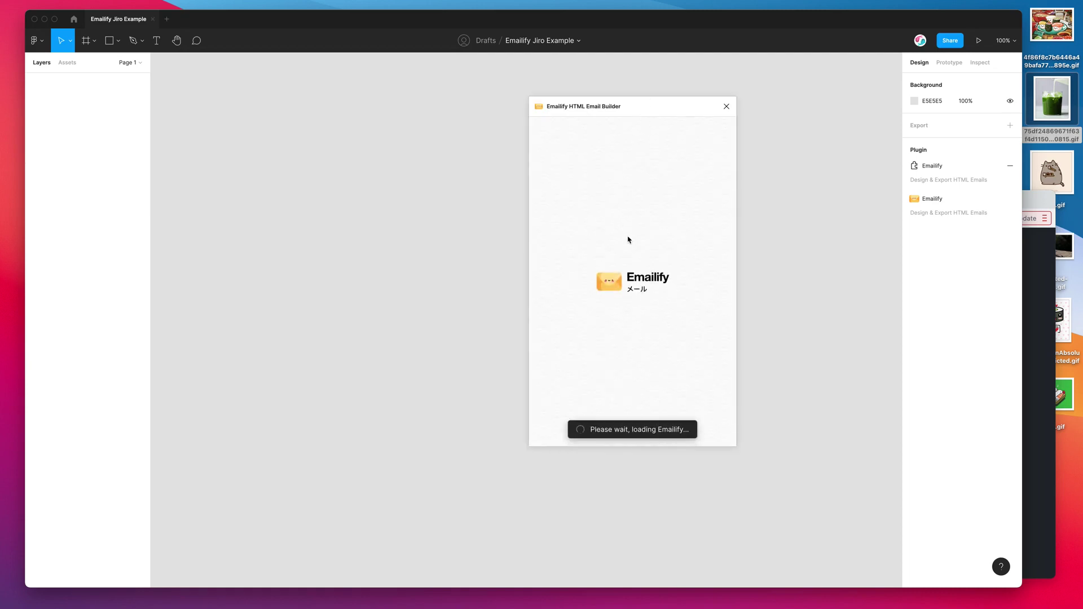
pyautogui.click(570, 412)
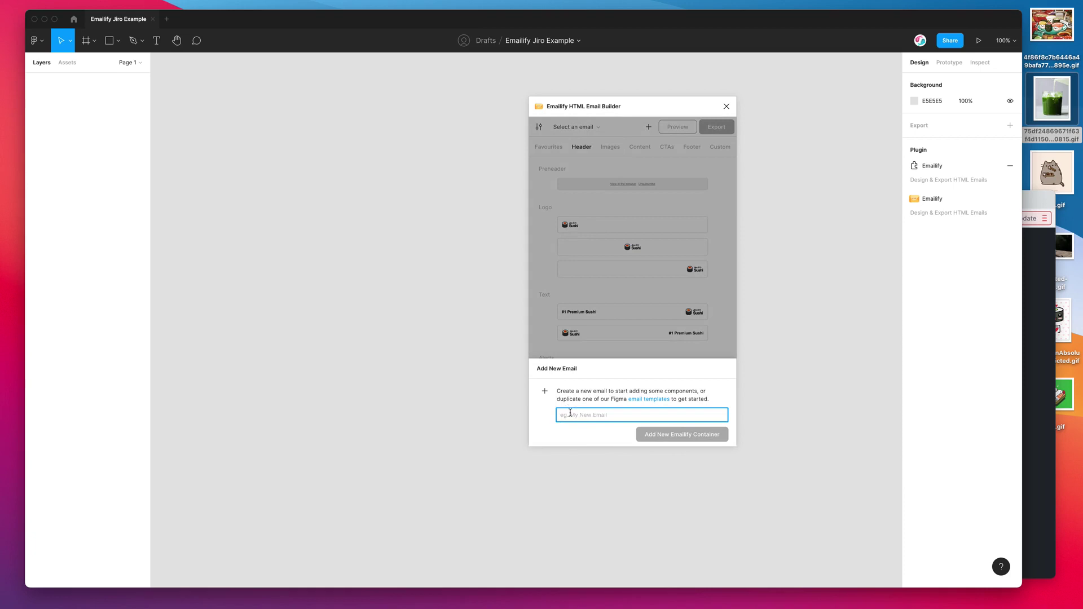
pyautogui.write('GIF Email')
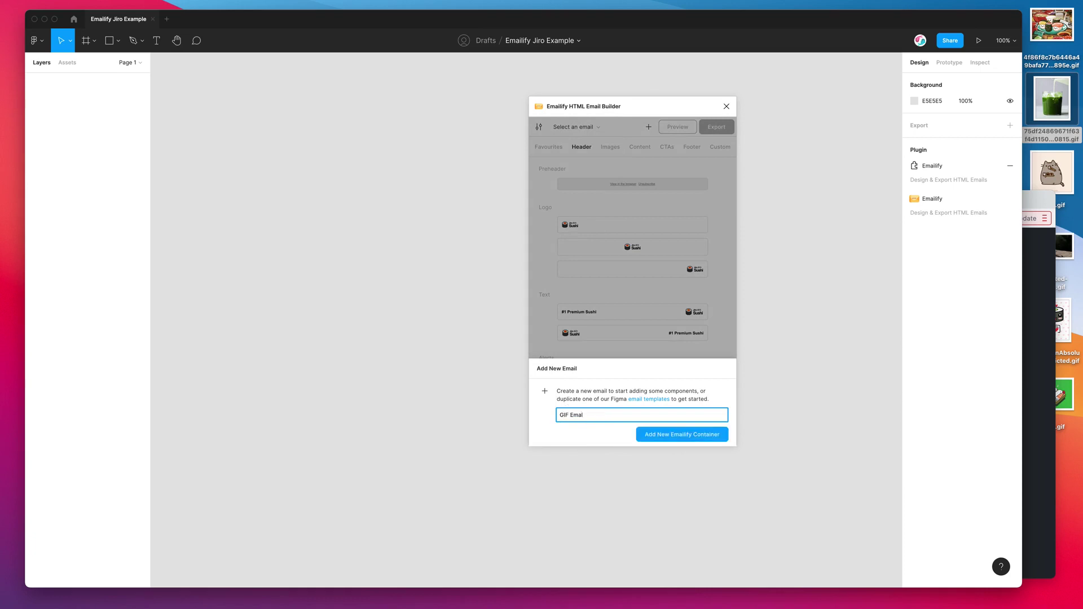
pyautogui.click(662, 437)
# - Move the Emailify window aside and browse its Images and Content component lists
pyautogui.moveTo(643, 110); pyautogui.dragTo(763, 127)
pyautogui.scroll(-4, 443, 215)
pyautogui.hscroll(3, 443, 215)
pyautogui.scroll(-3, 443, 215)
pyautogui.hscroll(2, 444, 214)
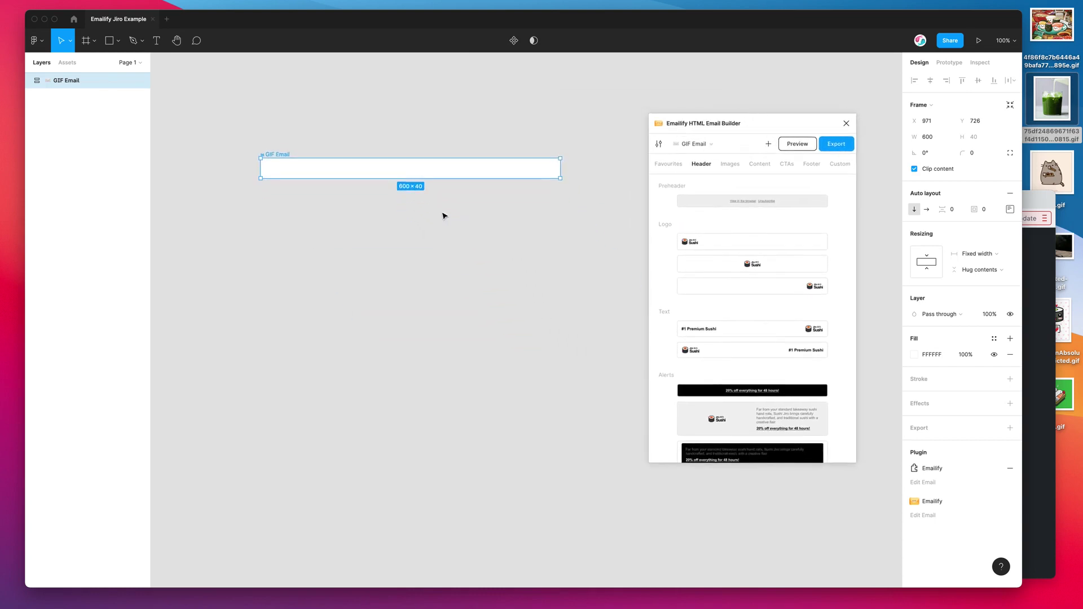
pyautogui.scroll(-5, 668, 188)
pyautogui.scroll(5, 734, 175)
pyautogui.click(730, 164)
pyautogui.click(760, 164)
pyautogui.scroll(-5, 668, 251)
pyautogui.scroll(5, 666, 252)
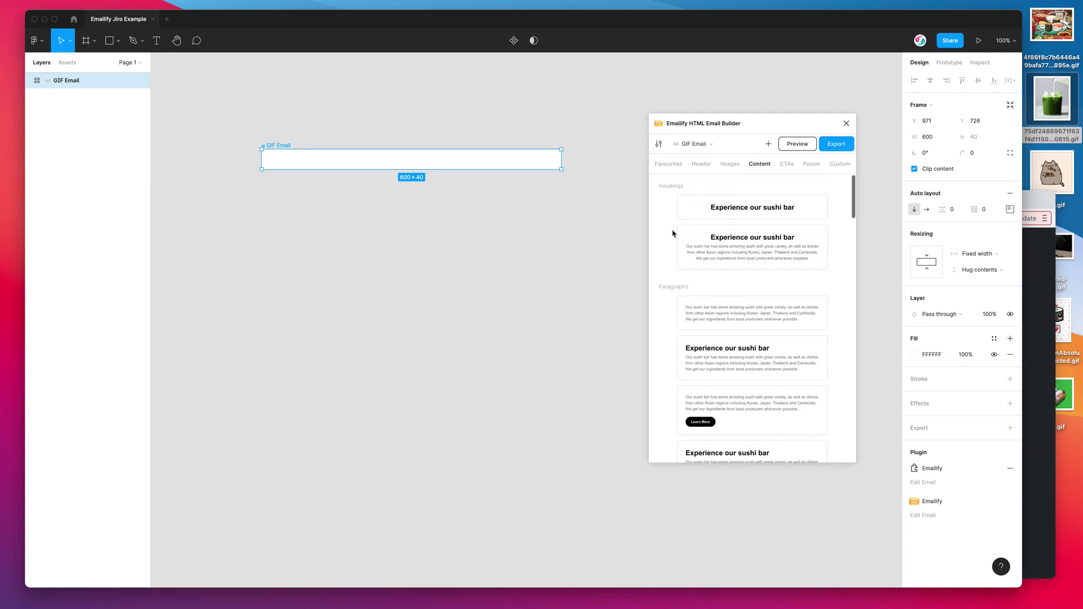
# - Check the Custom blocks, then show the Images library at Full Width Background Image
pyautogui.moveTo(723, 124); pyautogui.dragTo(688, 118)
pyautogui.click(633, 210)
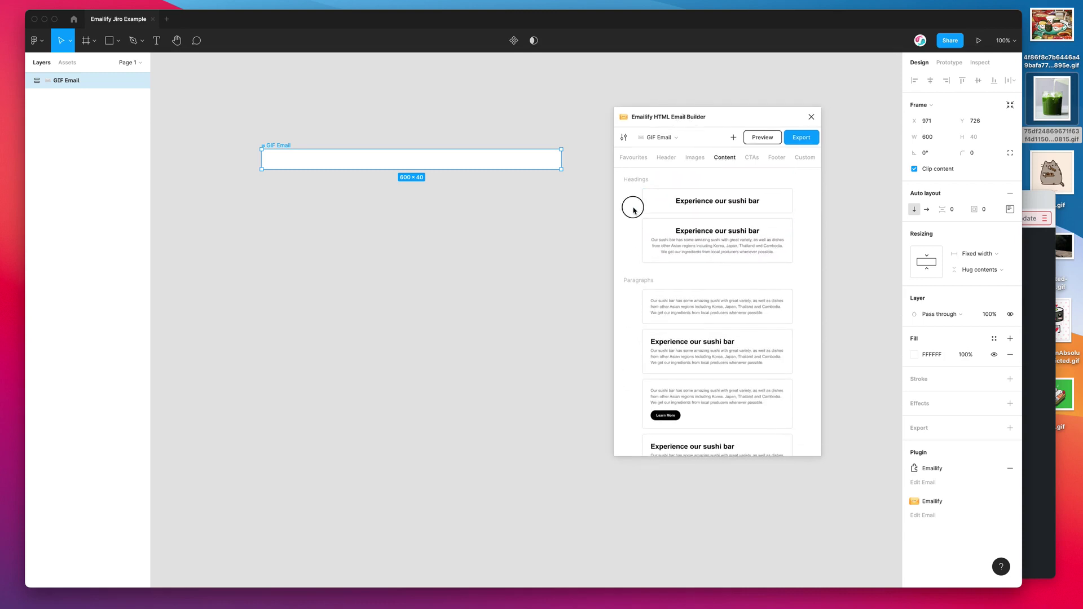
pyautogui.click(804, 158)
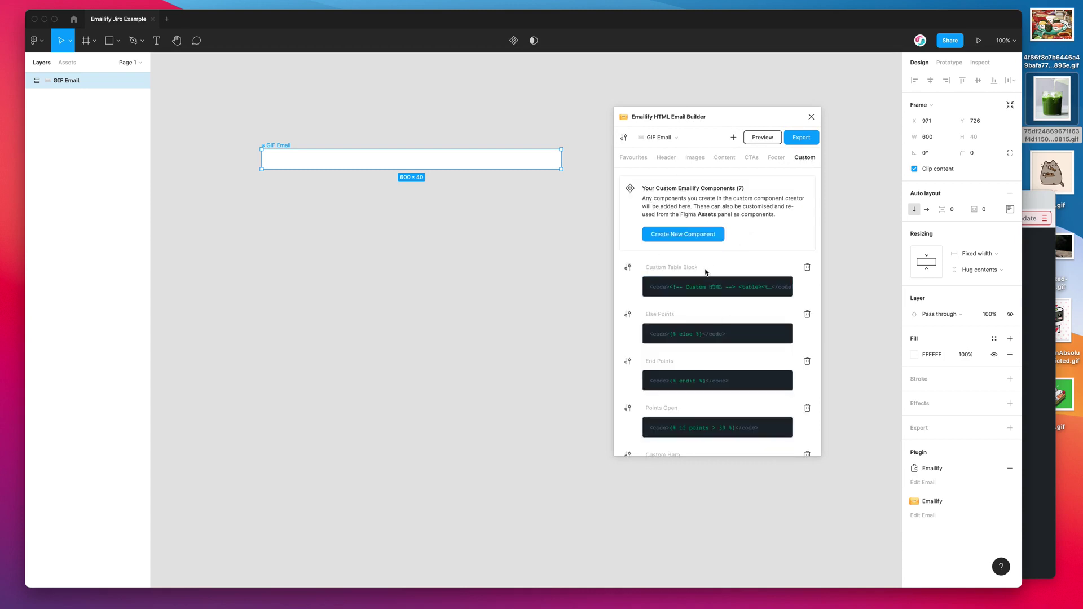
pyautogui.click(724, 158)
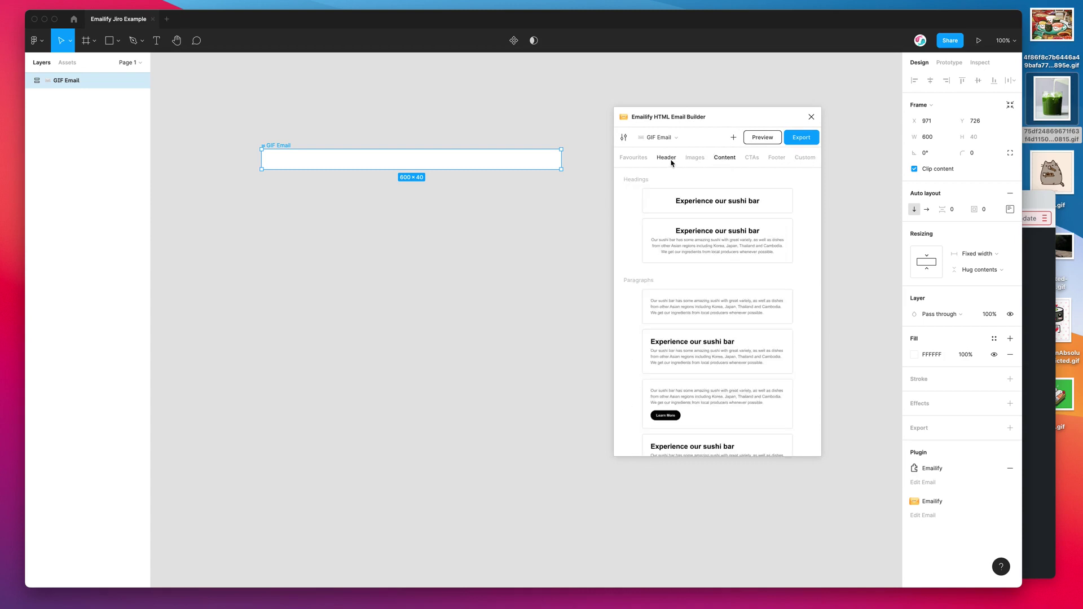
pyautogui.moveTo(702, 113); pyautogui.dragTo(686, 104)
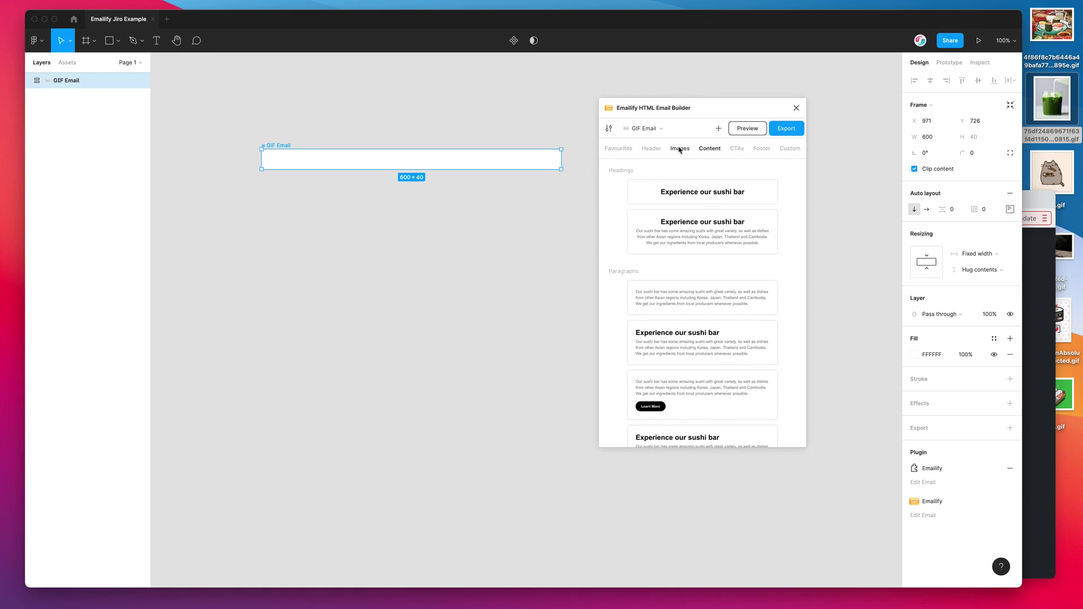
pyautogui.click(680, 149)
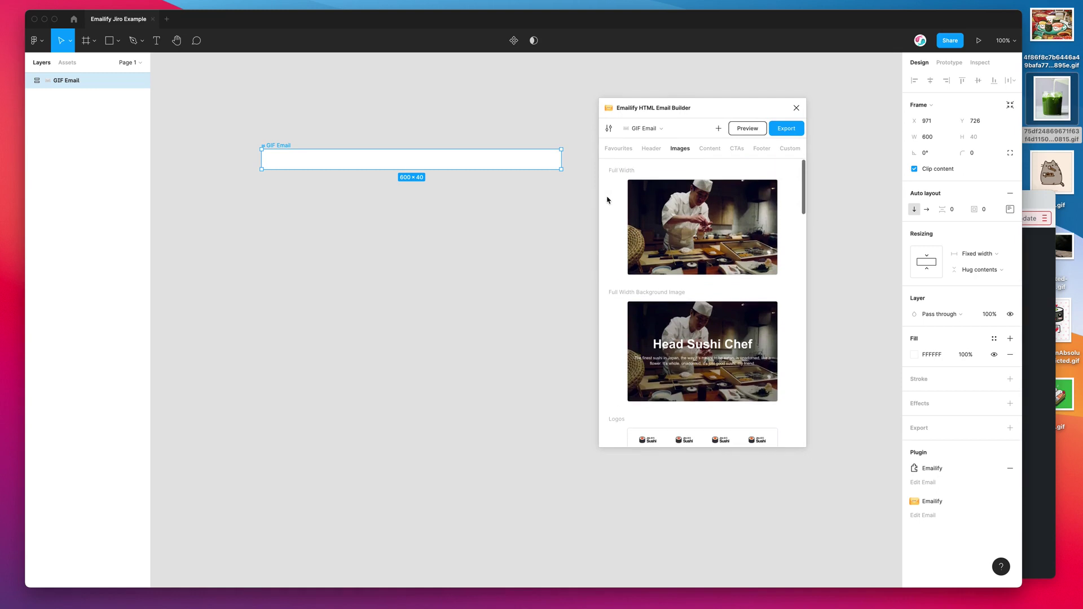
pyautogui.scroll(-4, 607, 200)
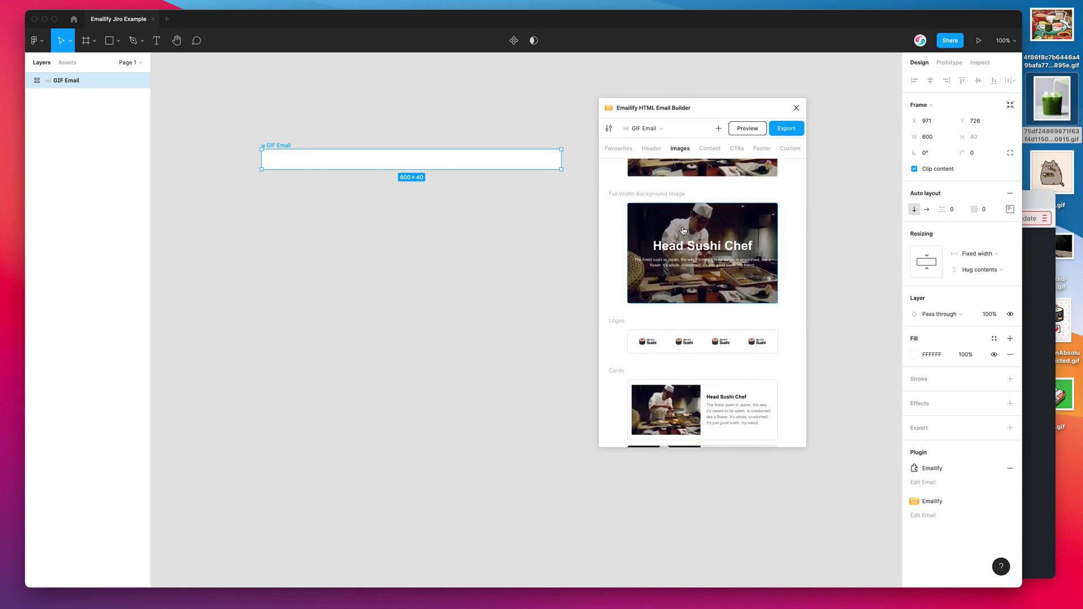
pyautogui.scroll(1, 619, 228)
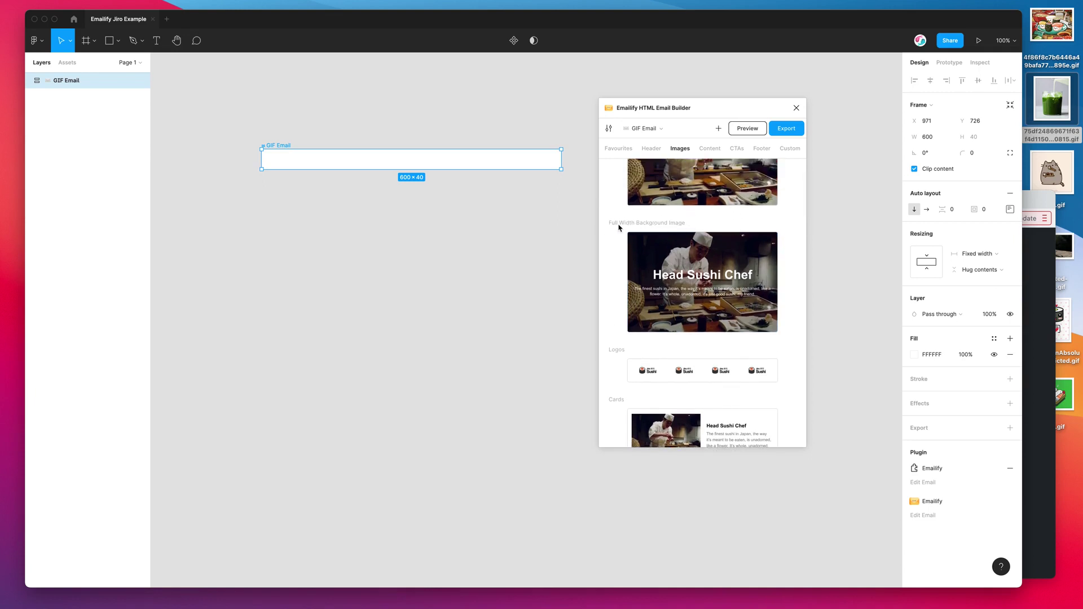
pyautogui.scroll(2, 619, 227)
pyautogui.scroll(-1, 621, 237)
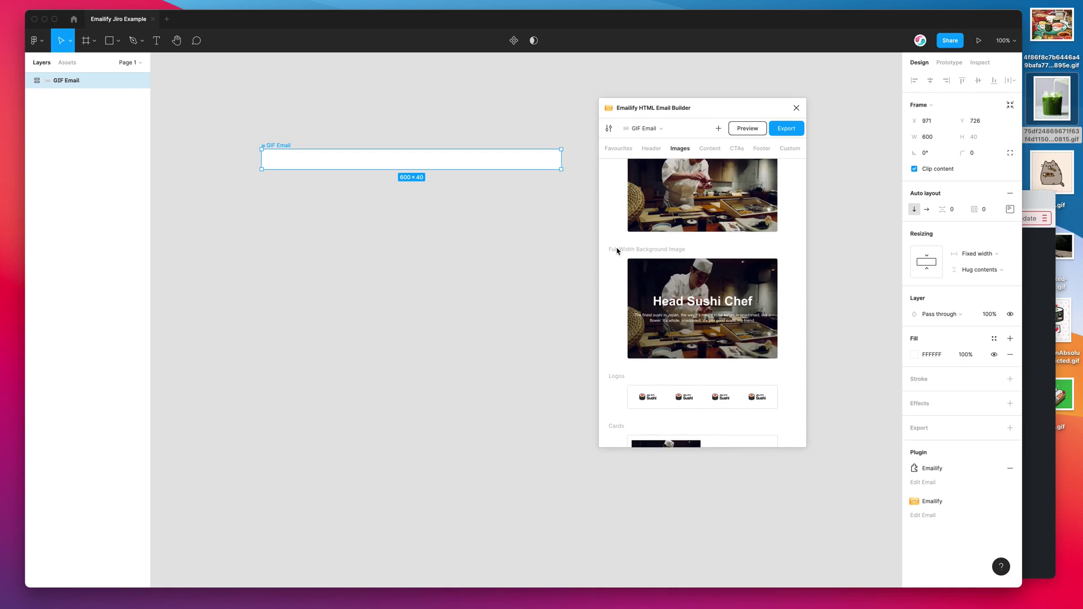
# - Add the 600 × 400 Head Sushi Chef background-image hero to GIF Email and select it
pyautogui.click(656, 269)
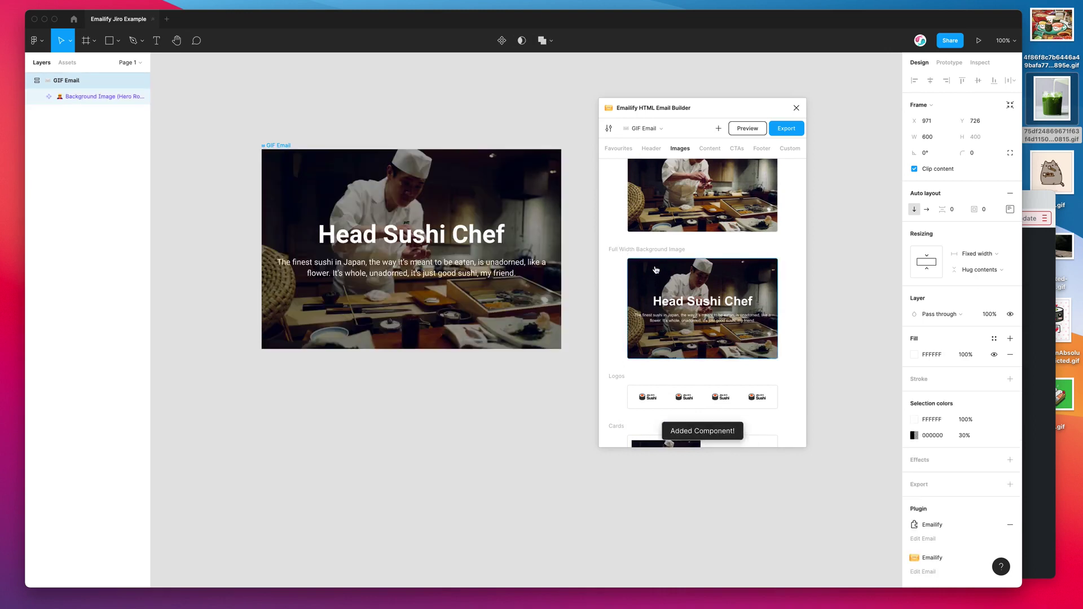
pyautogui.click(716, 148)
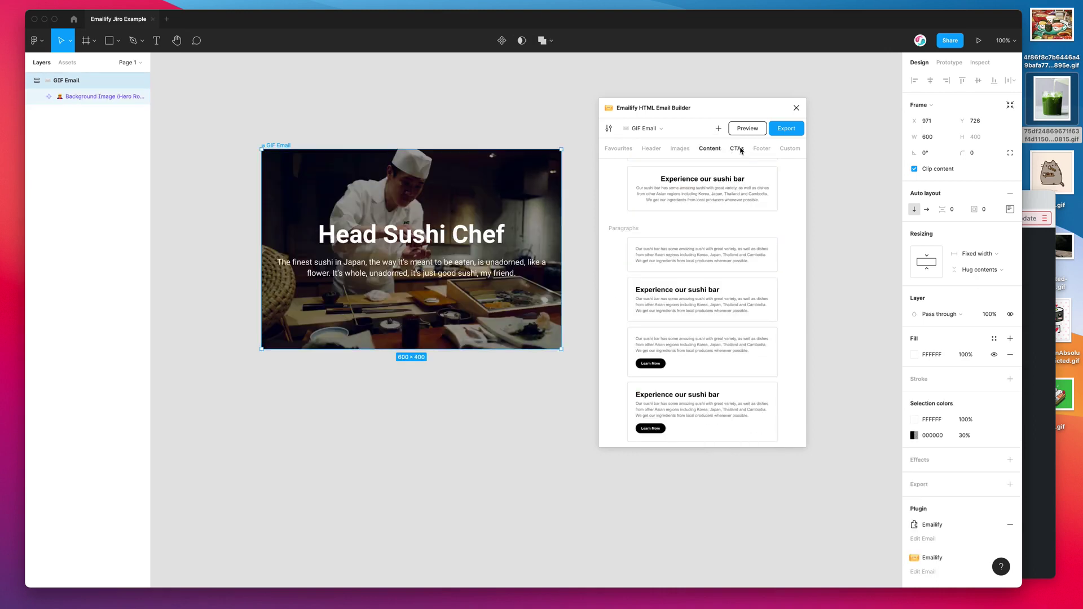
pyautogui.click(737, 148)
pyautogui.scroll(-3, 643, 195)
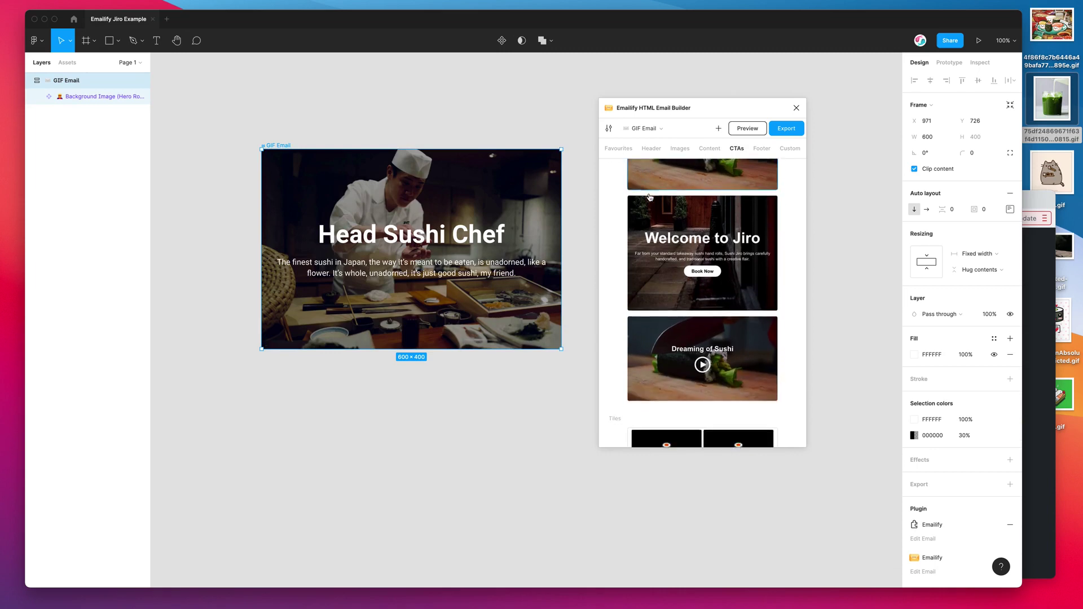
pyautogui.scroll(2, 656, 205)
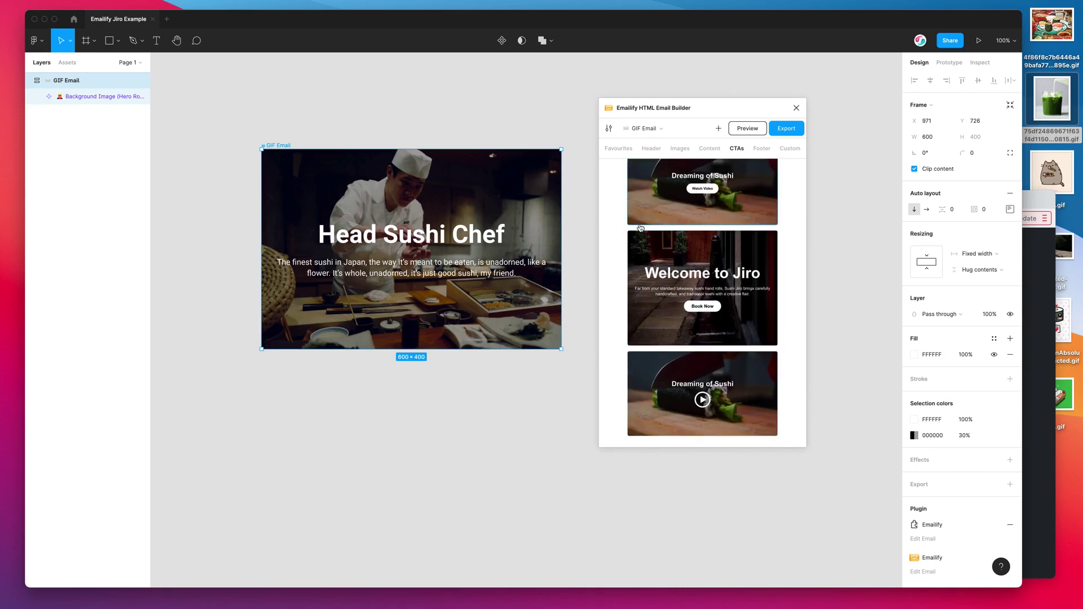
pyautogui.click(517, 191)
pyautogui.moveTo(632, 112); pyautogui.dragTo(617, 111)
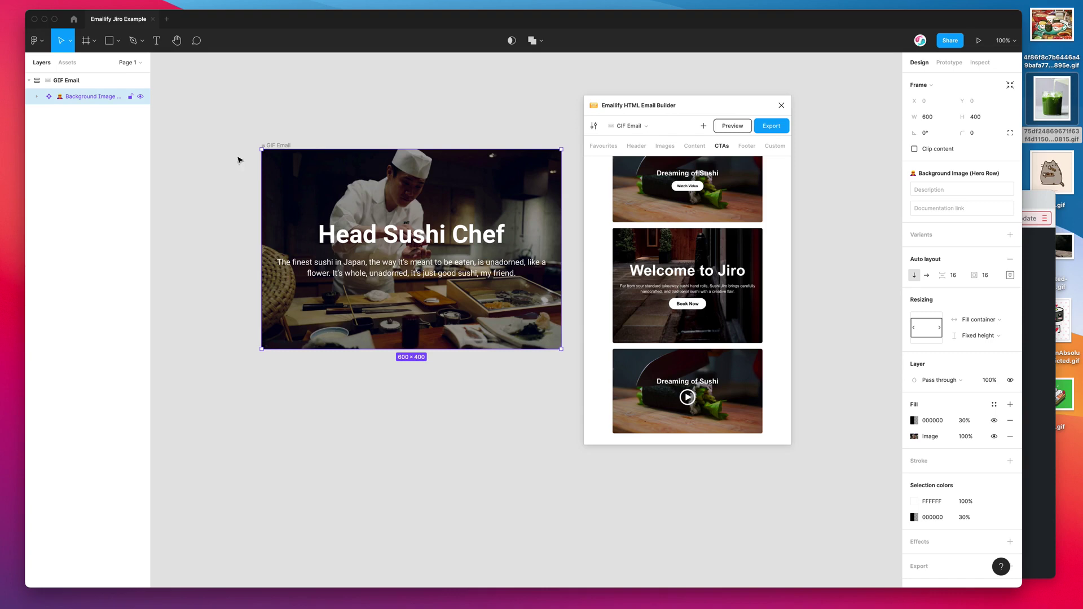
# - Replace the hero's background image fill with the animated sushi illustration GIF
pyautogui.click(38, 97)
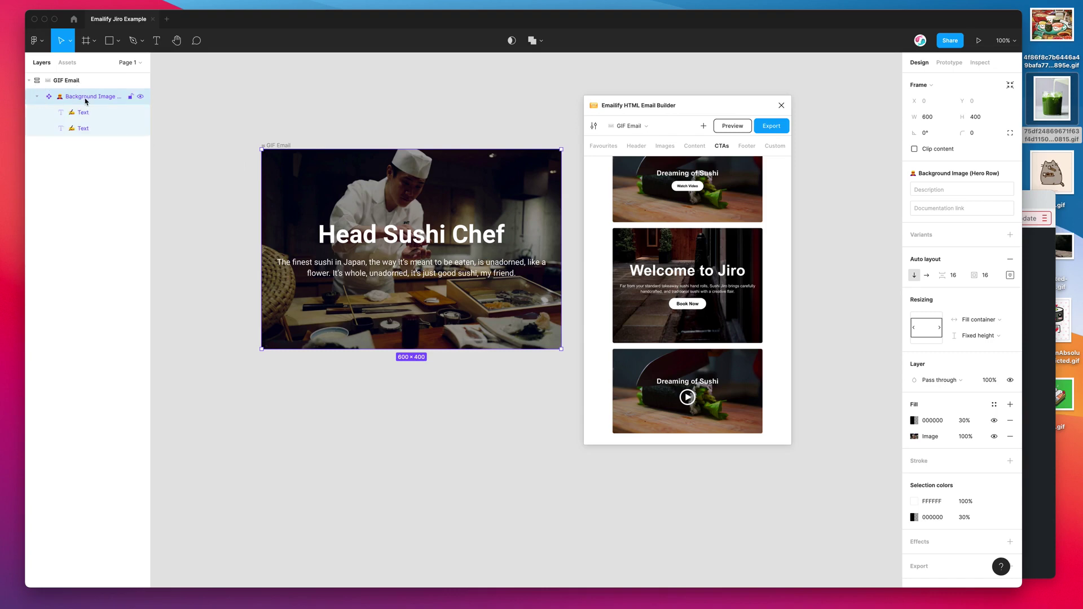
pyautogui.scroll(-2, 962, 409)
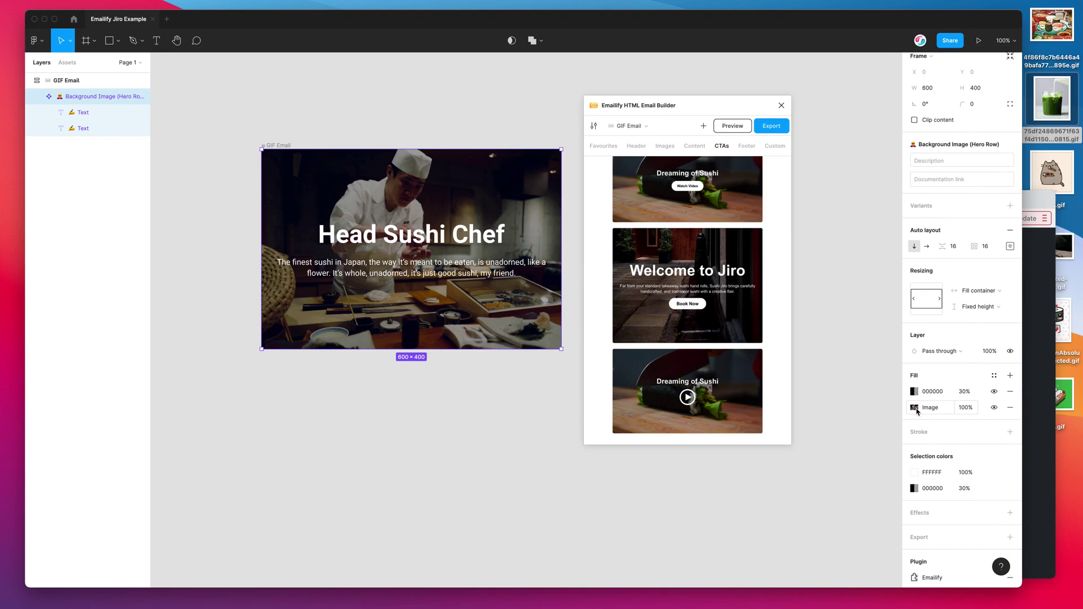
pyautogui.click(914, 408)
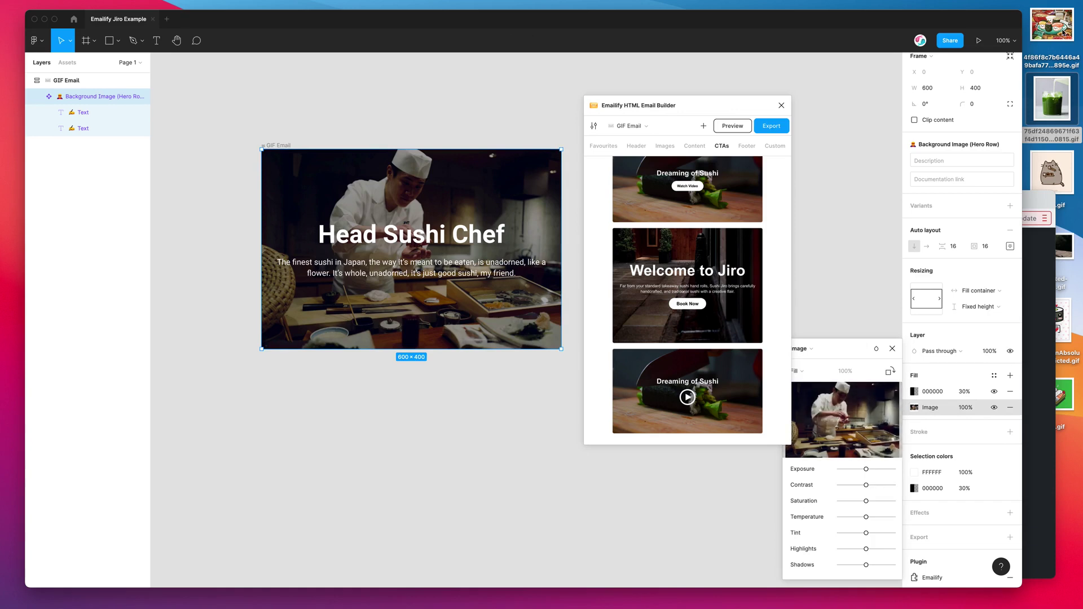
pyautogui.moveTo(1062, 26); pyautogui.dragTo(851, 416)
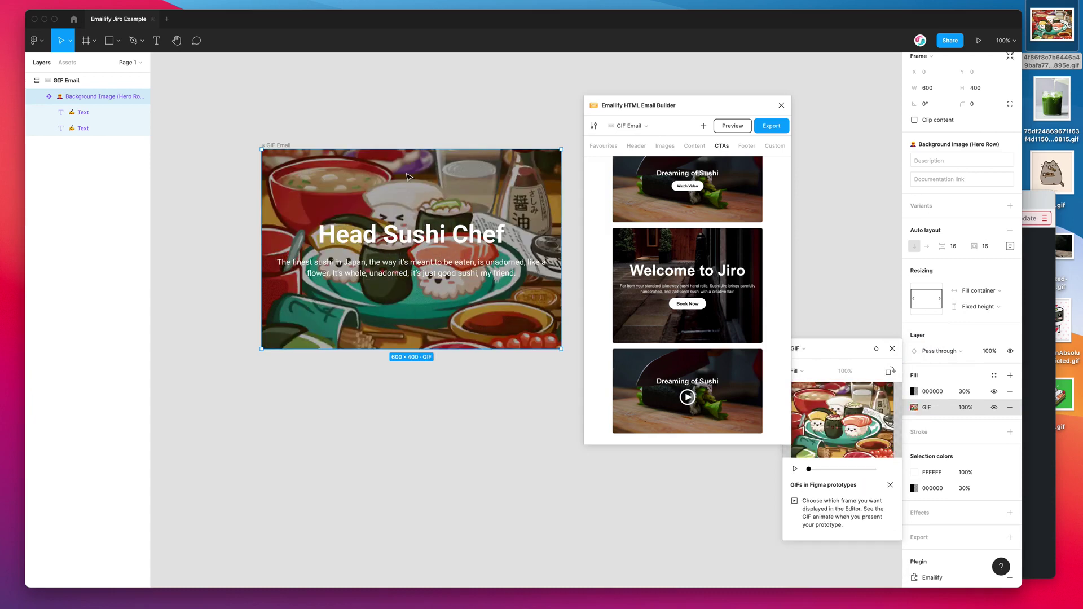
pyautogui.click(406, 233)
# - Select the Head Sushi Chef heading and paragraph, then the whole GIF Email frame
pyautogui.click(411, 240)
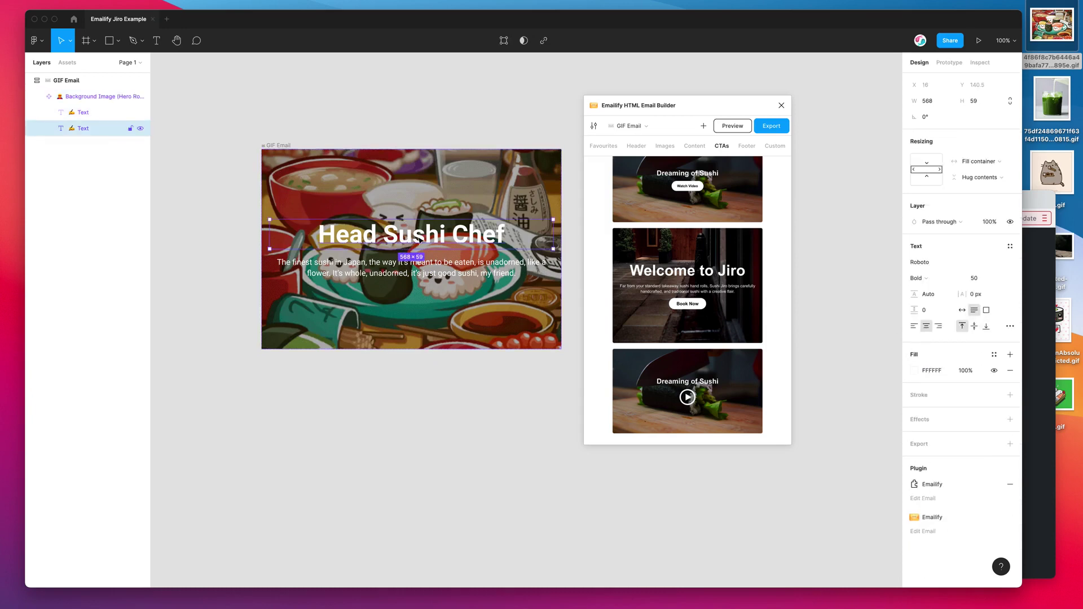
pyautogui.doubleClick(404, 237)
pyautogui.click(414, 265)
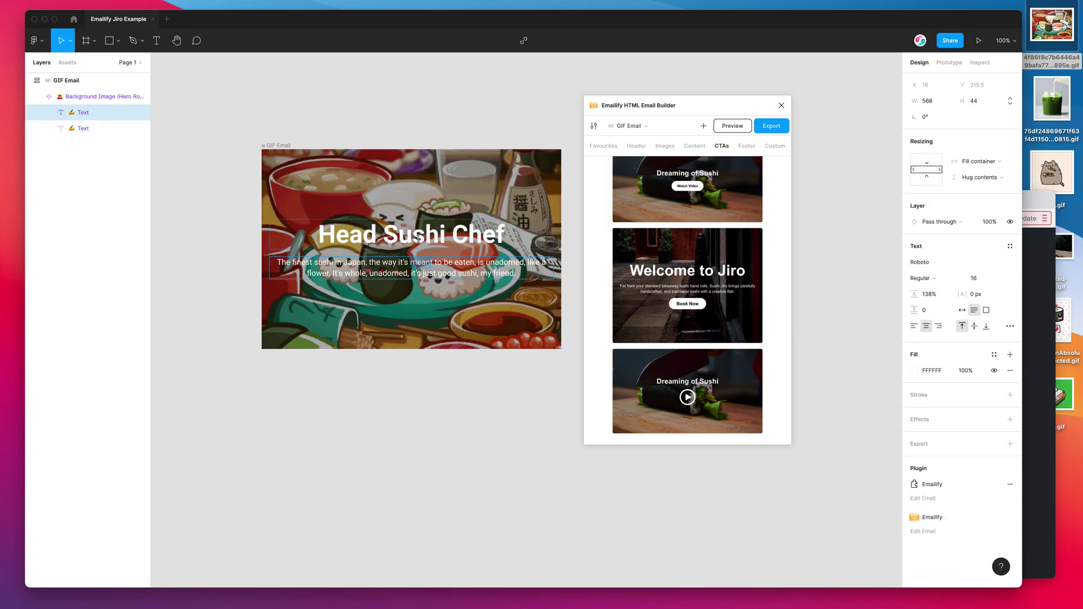
pyautogui.click(283, 146)
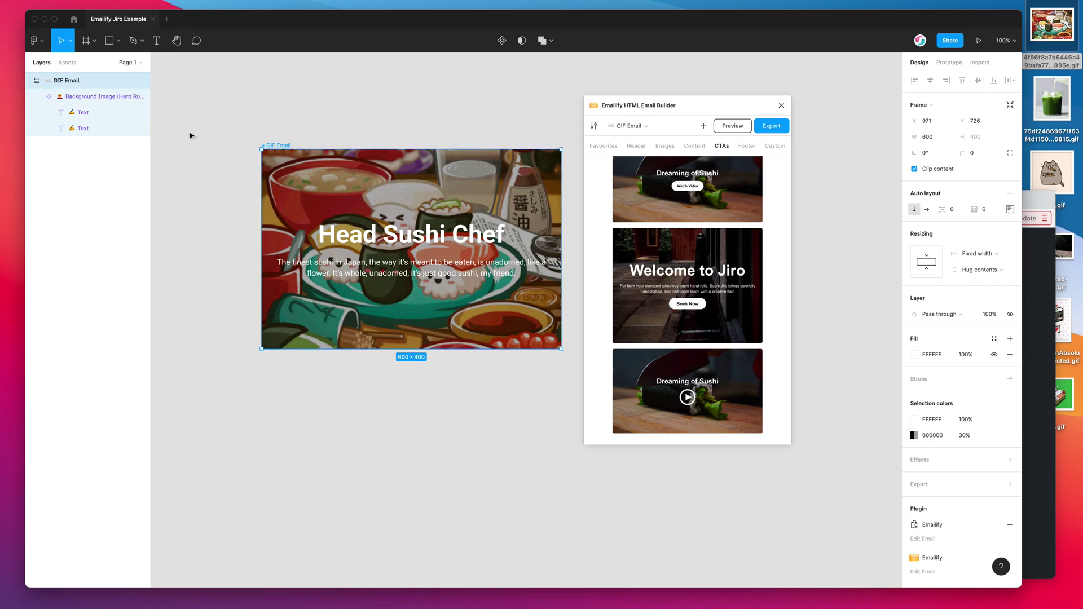
# - Raise the hero's black overlay opacity from 30% through 50% and 60% to 70%
pyautogui.click(80, 97)
pyautogui.click(963, 423)
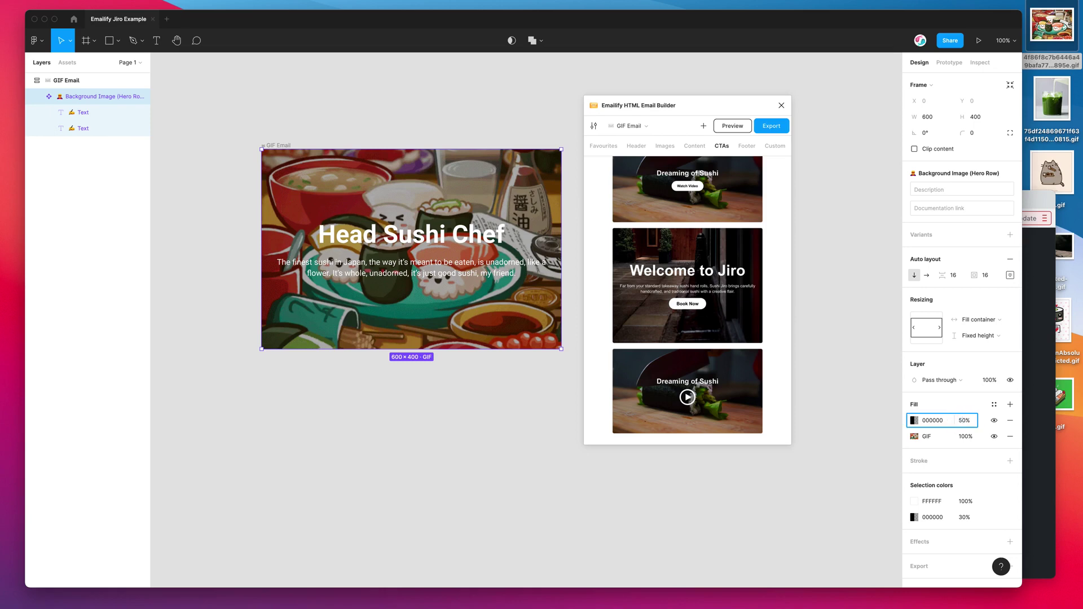
pyautogui.press('Return')
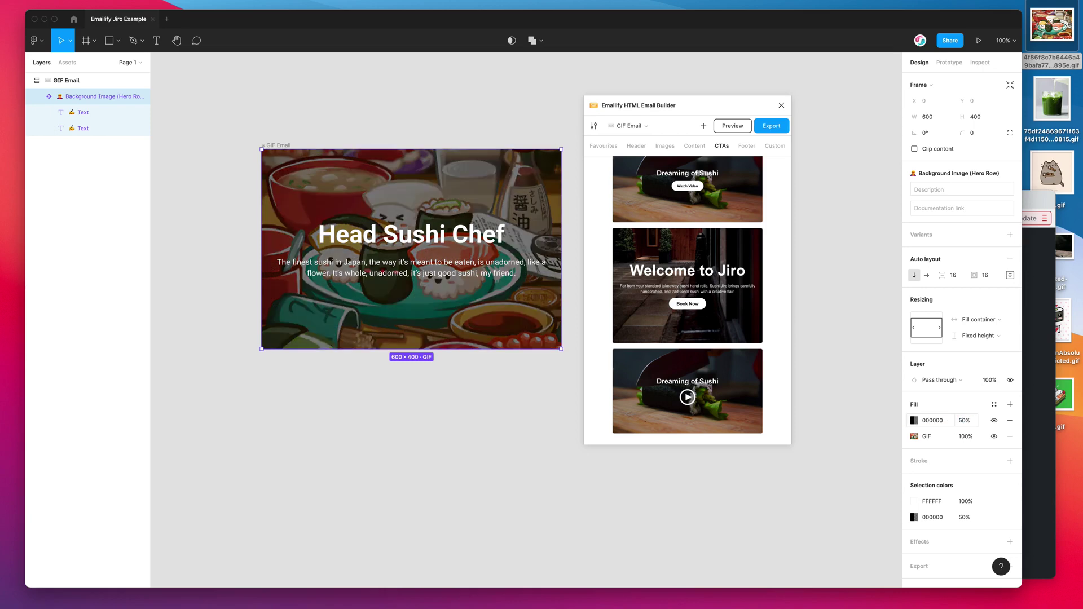
pyautogui.click(958, 424)
pyautogui.write('60')
pyautogui.press('Return')
pyautogui.click(958, 424)
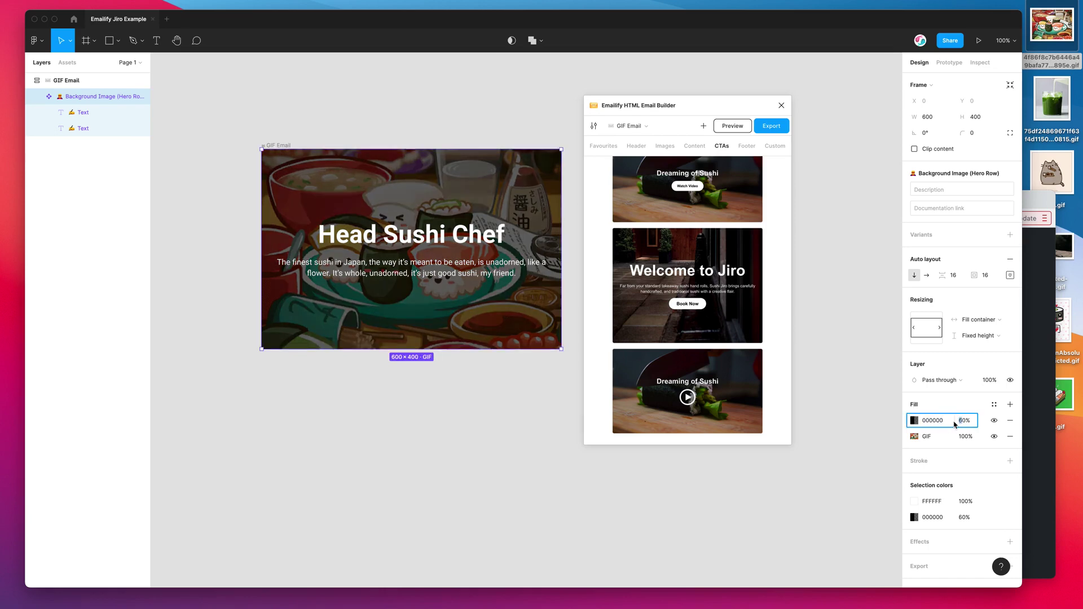
pyautogui.write('70')
pyautogui.press('Return')
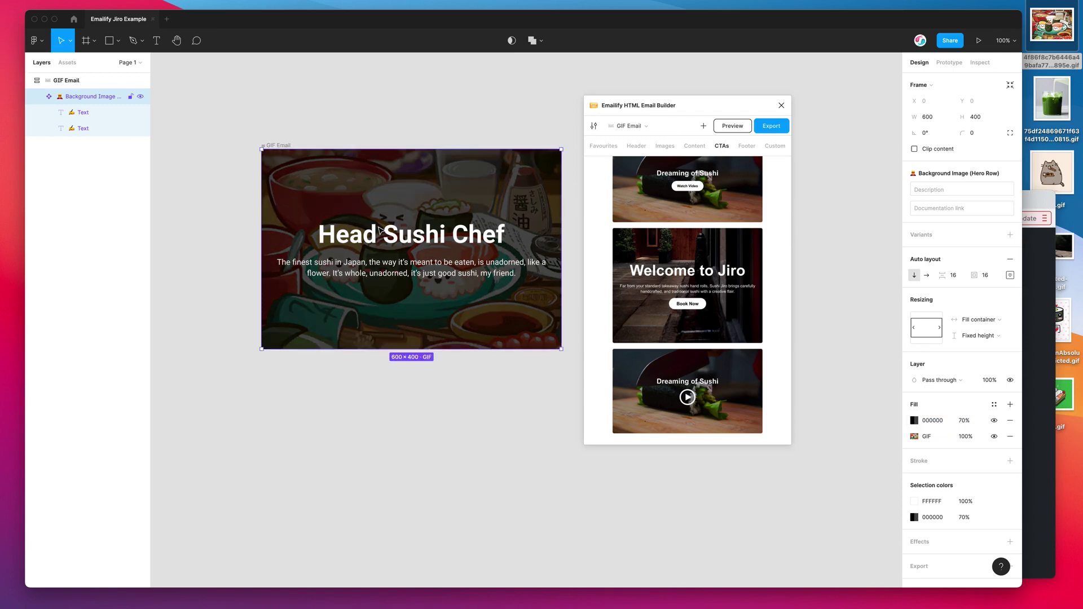
pyautogui.moveTo(703, 105); pyautogui.dragTo(701, 116)
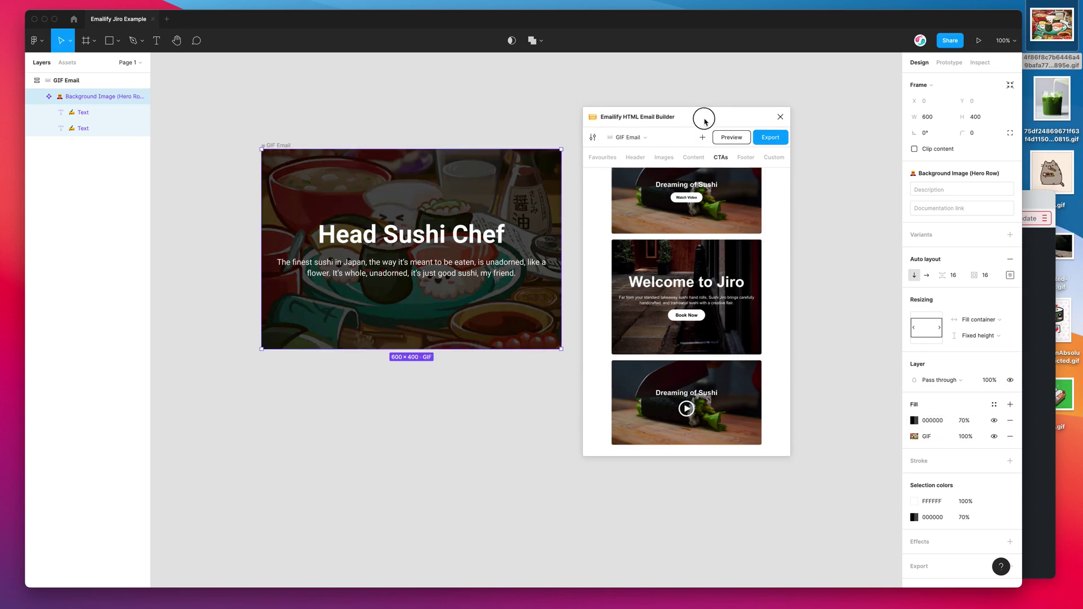
# - Insert the first Emailify image-and-text card below the hero
pyautogui.scroll(-2, 390, 236)
pyautogui.scroll(1, 375, 158)
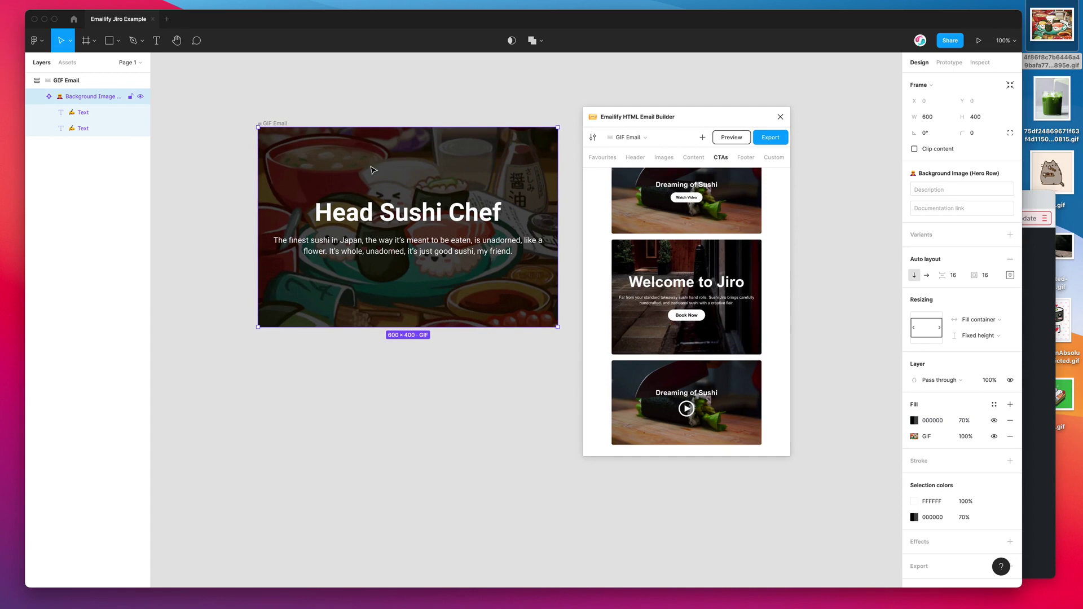
pyautogui.moveTo(639, 118); pyautogui.dragTo(651, 91)
pyautogui.scroll(2, 611, 186)
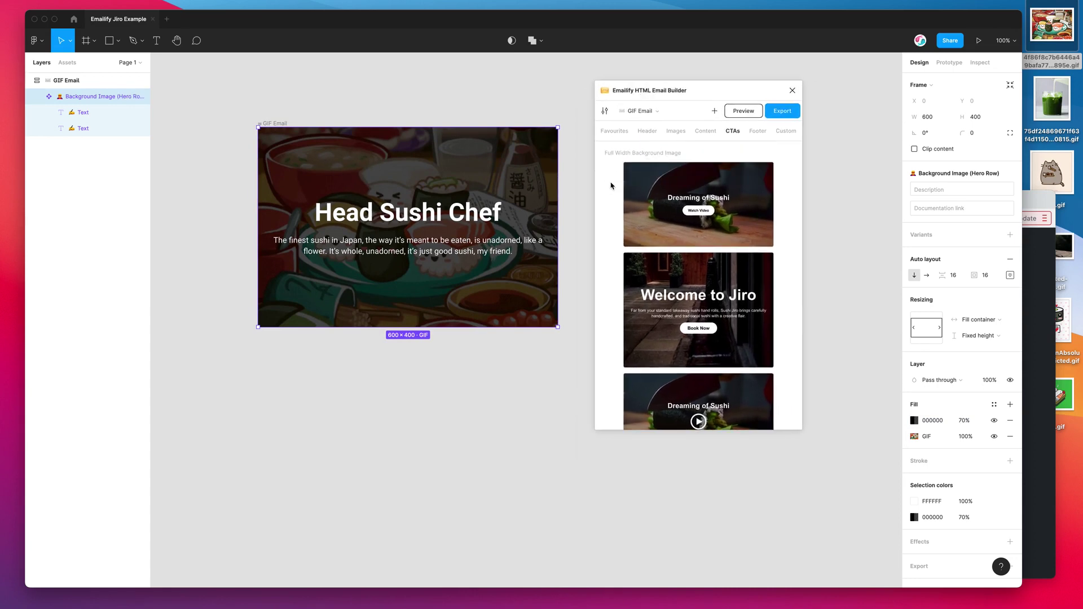
pyautogui.click(675, 132)
pyautogui.scroll(-5, 609, 239)
pyautogui.scroll(-5, 610, 240)
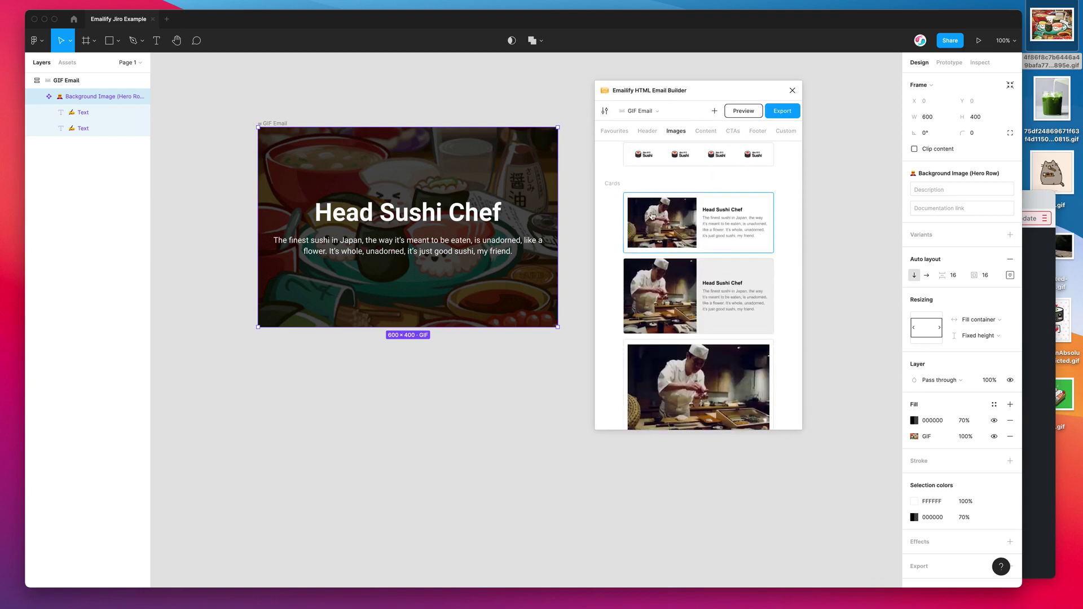
pyautogui.scroll(-1, 671, 218)
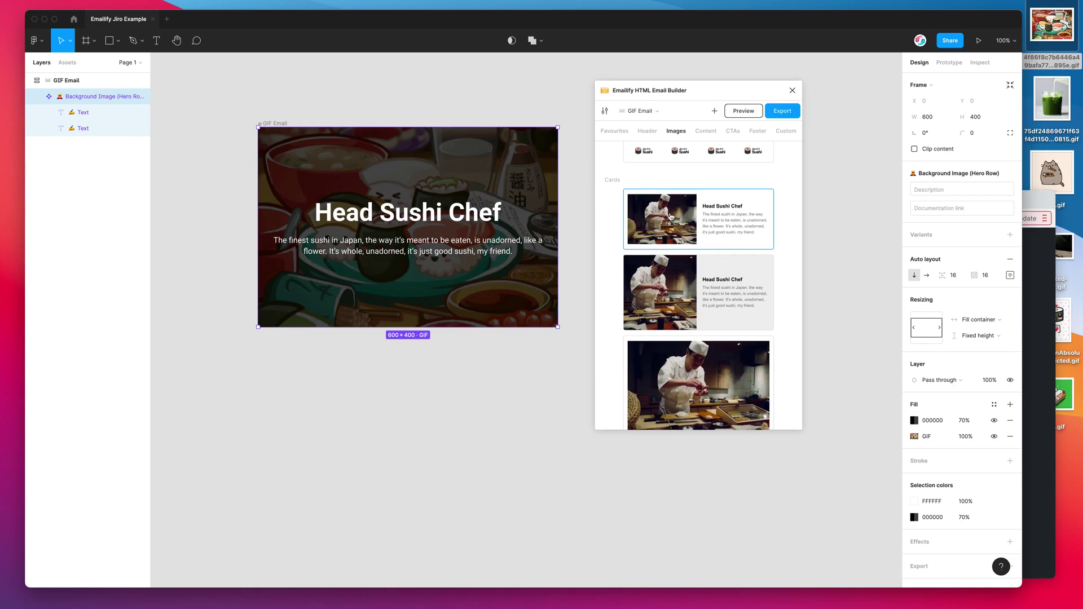
pyautogui.click(677, 218)
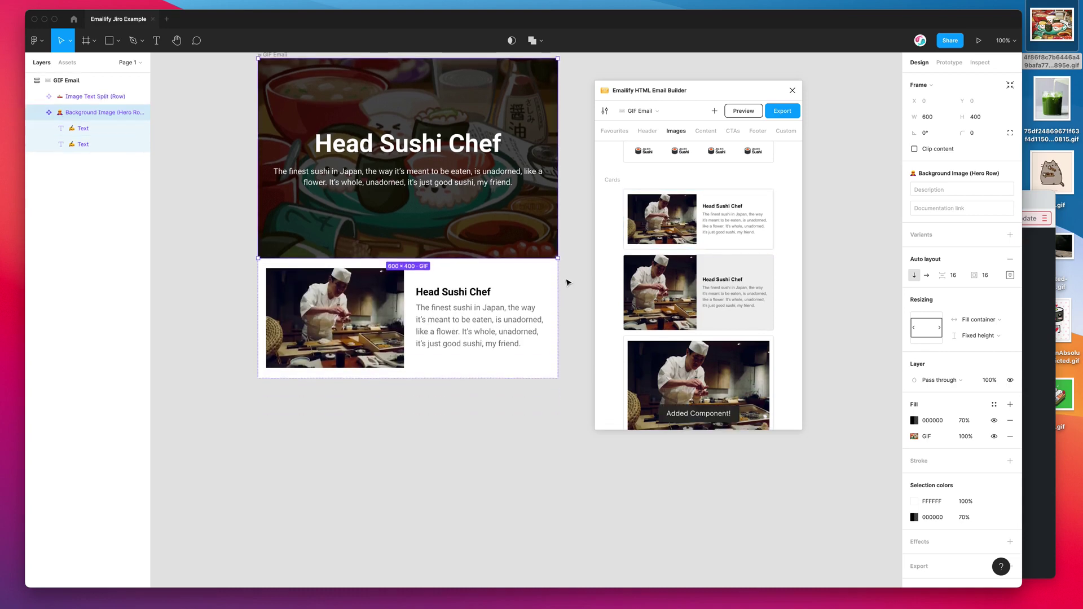
# - Replace the card's image fill with the green sleeping-sushi giphy.gif
pyautogui.click(337, 315)
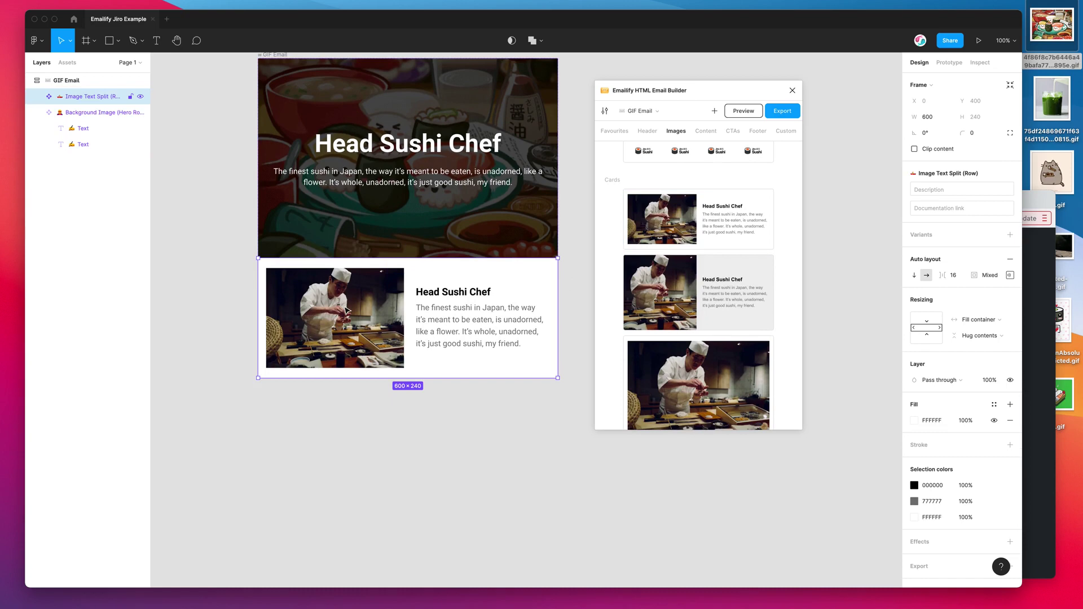
pyautogui.doubleClick(347, 310)
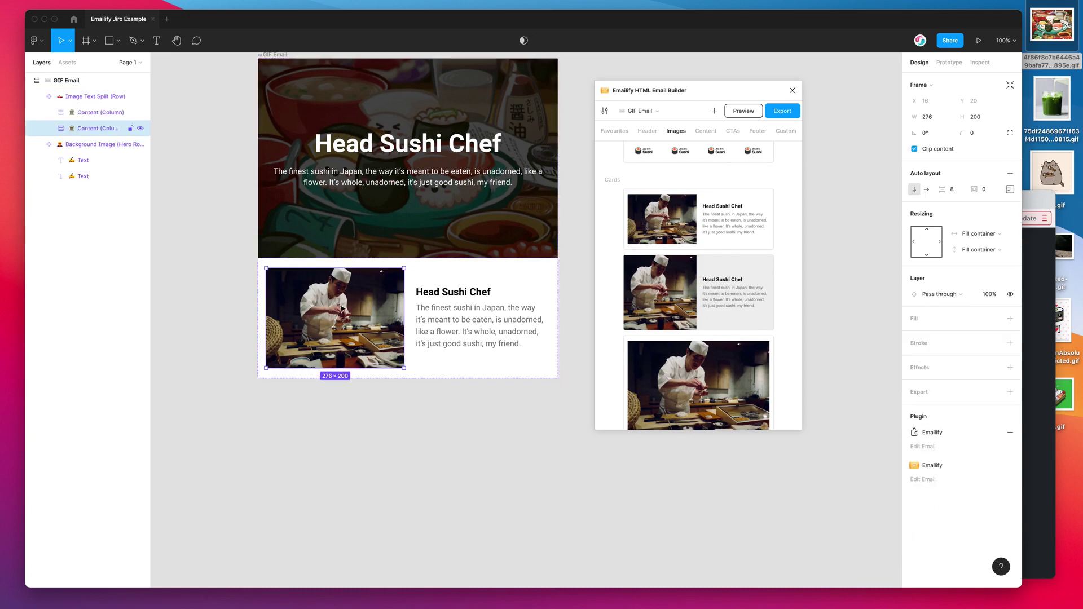
pyautogui.click(48, 128)
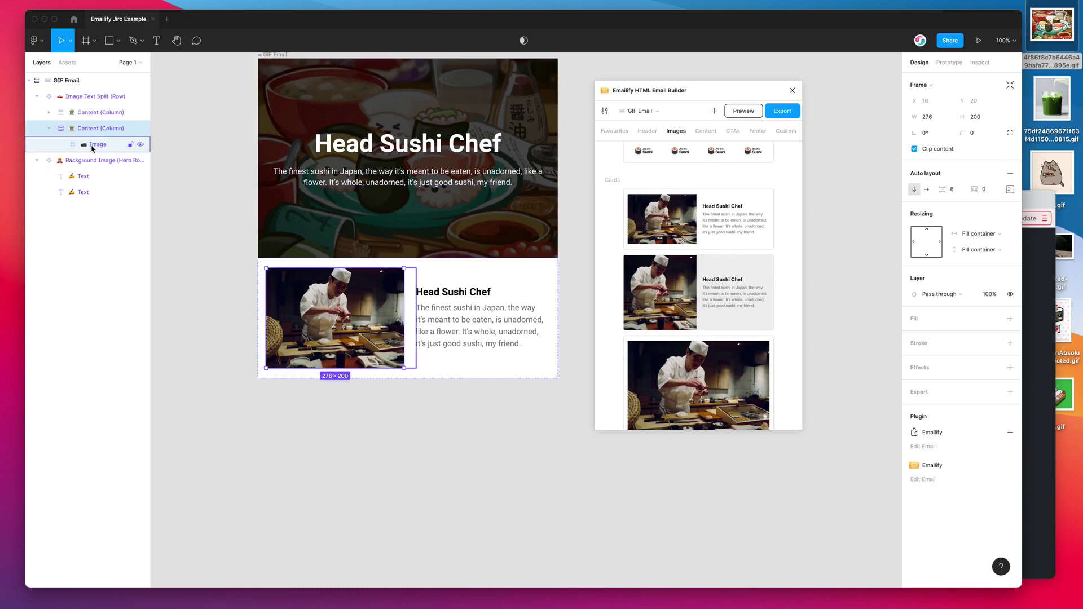
pyautogui.click(93, 146)
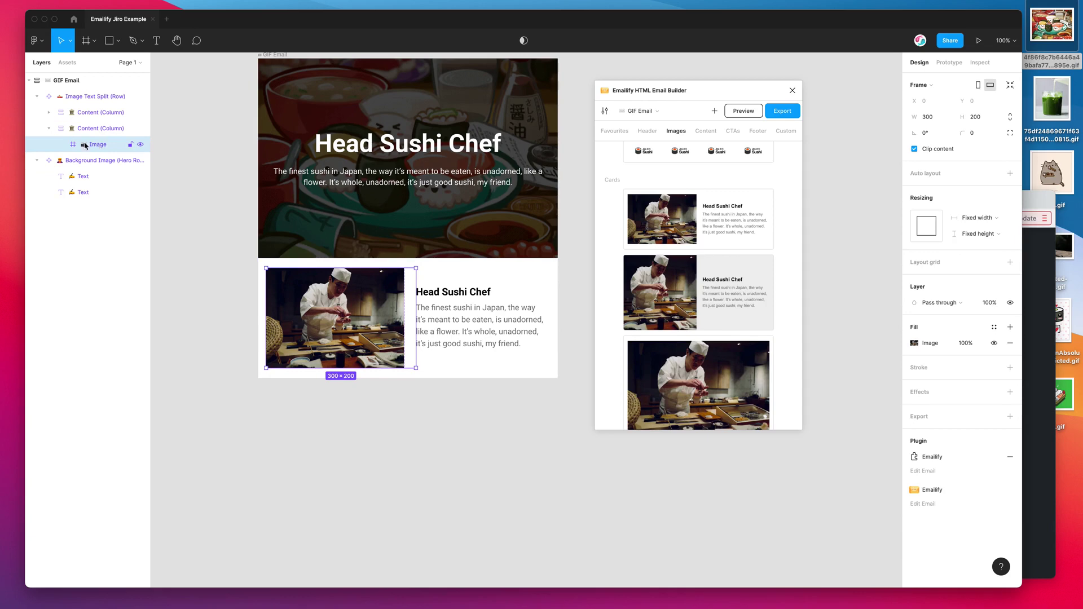
pyautogui.click(914, 343)
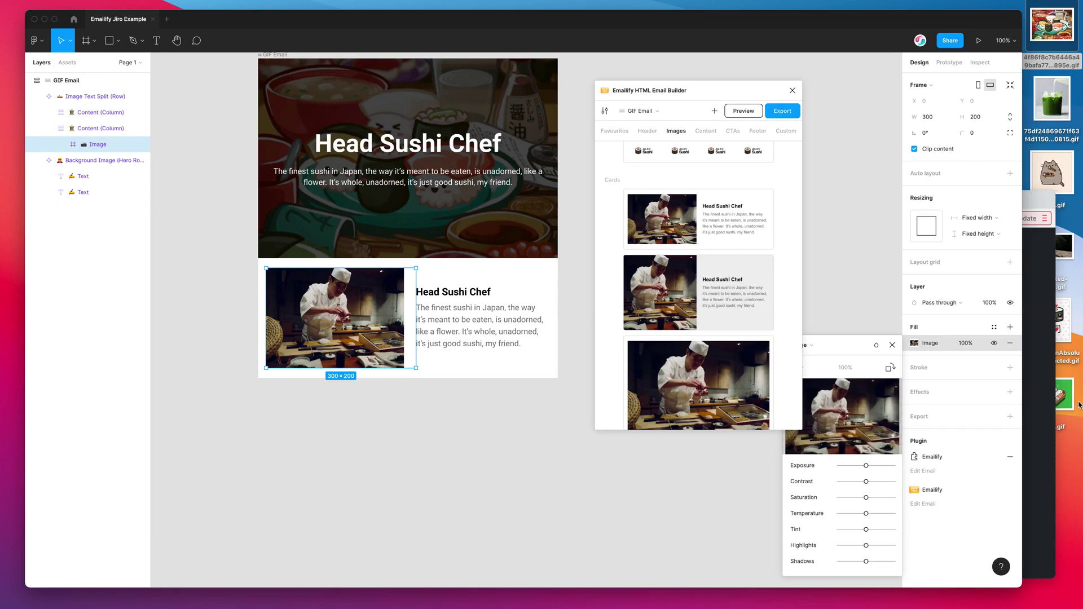
pyautogui.moveTo(1069, 388); pyautogui.dragTo(850, 401)
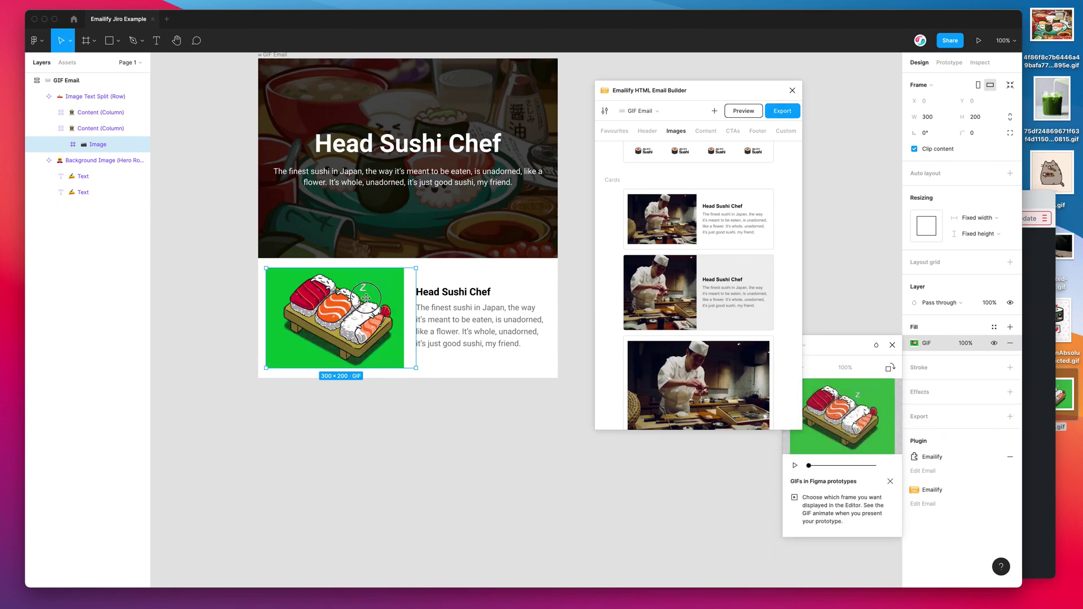
# - Add the grey chef card below the sushi row and close the fill settings
pyautogui.scroll(-1, 672, 293)
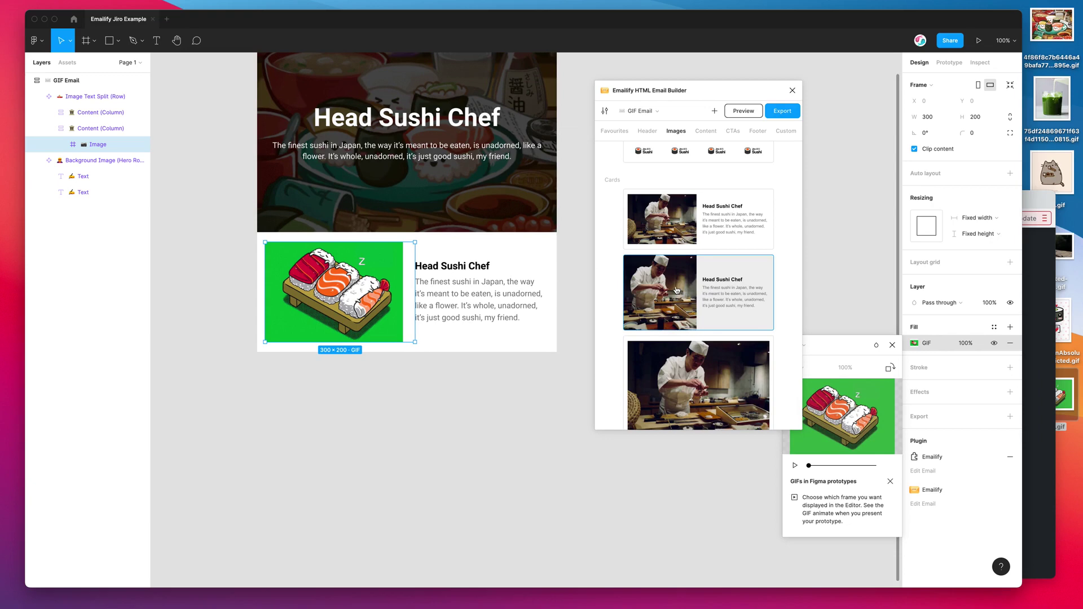
pyautogui.click(677, 291)
pyautogui.scroll(-2, 542, 293)
pyautogui.press('Escape')
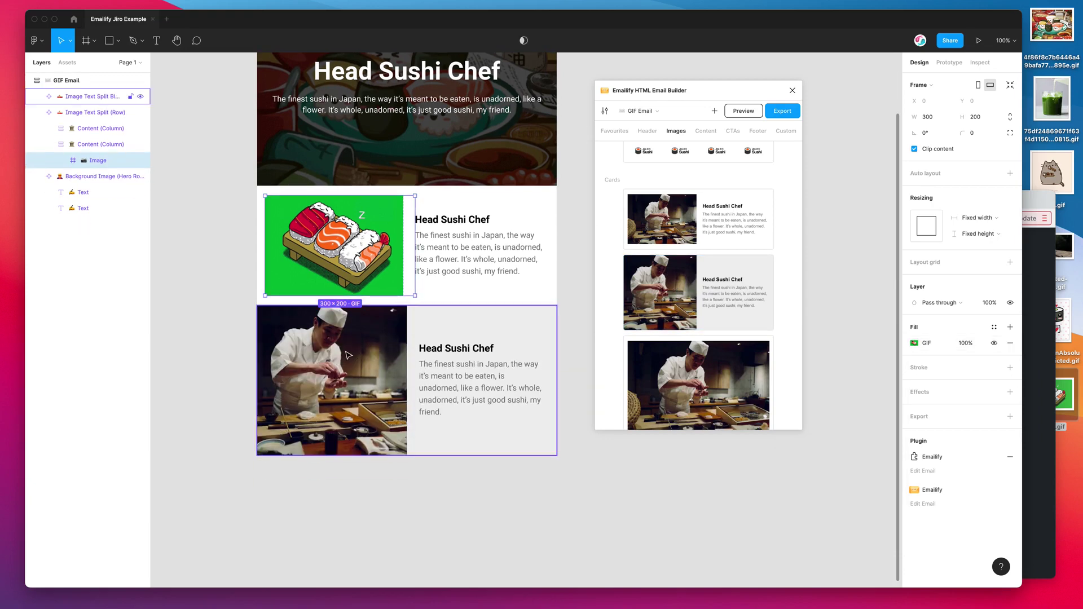
# - Swap the grey chef card's photo for the kawaii sushi-roll GIF
pyautogui.click(348, 355)
pyautogui.doubleClick(348, 356)
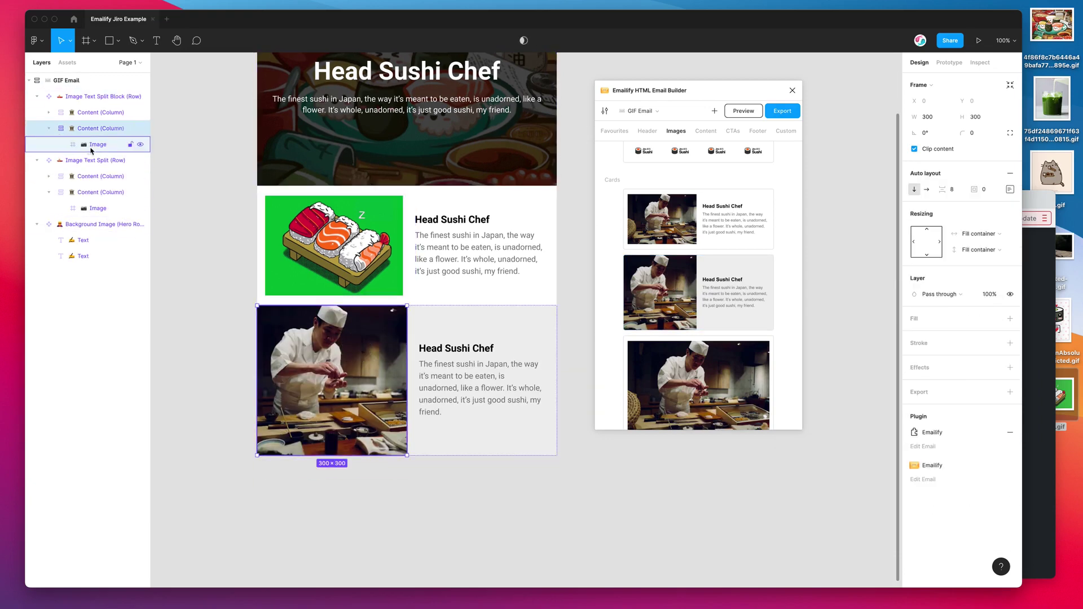
pyautogui.click(88, 147)
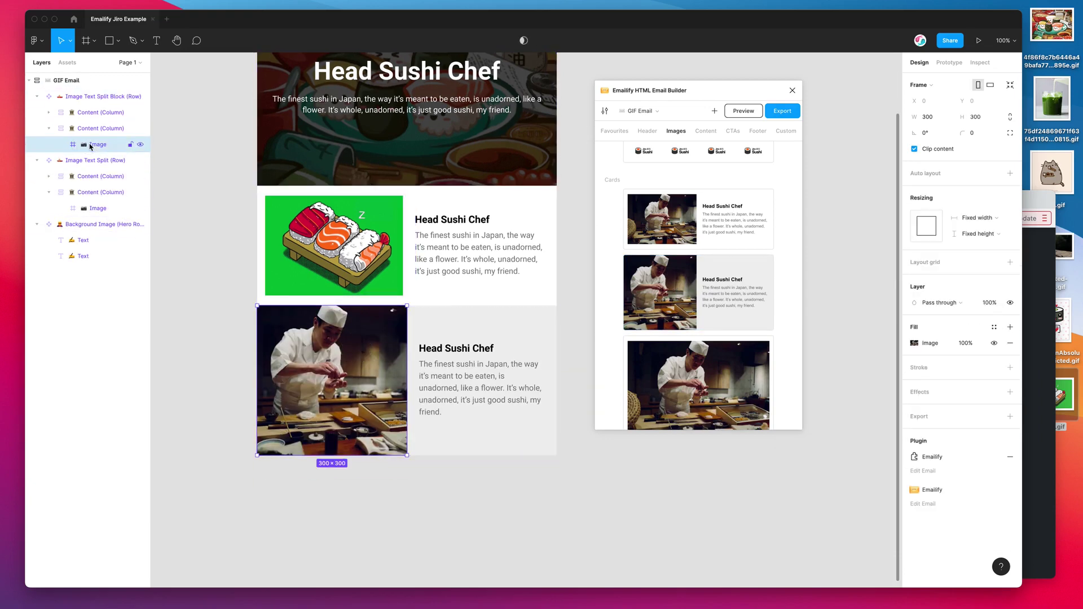
pyautogui.click(915, 343)
pyautogui.moveTo(1065, 329); pyautogui.dragTo(840, 414)
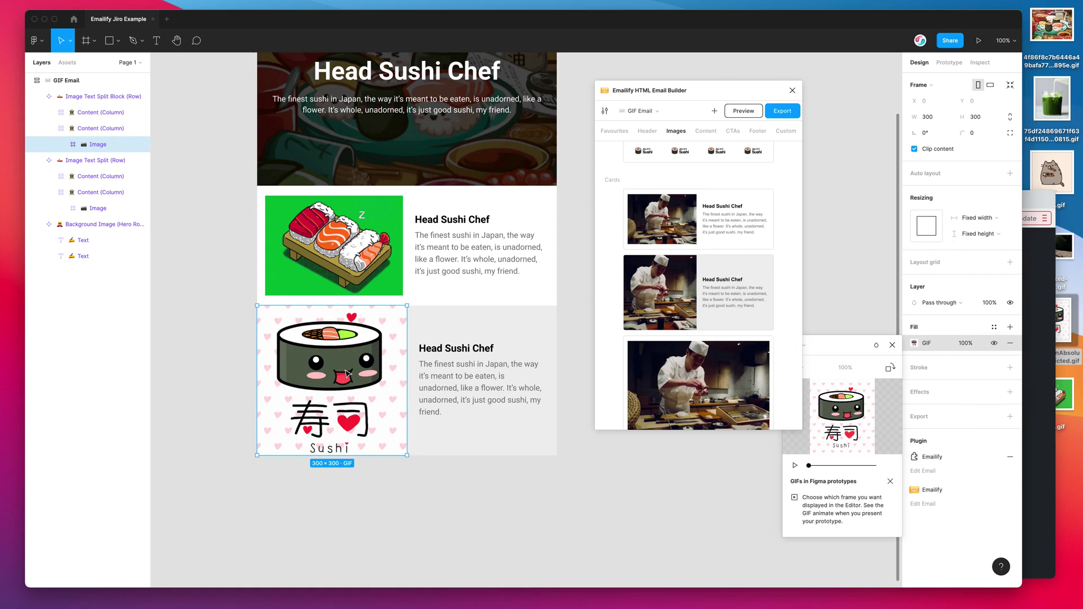
pyautogui.scroll(-2, 350, 374)
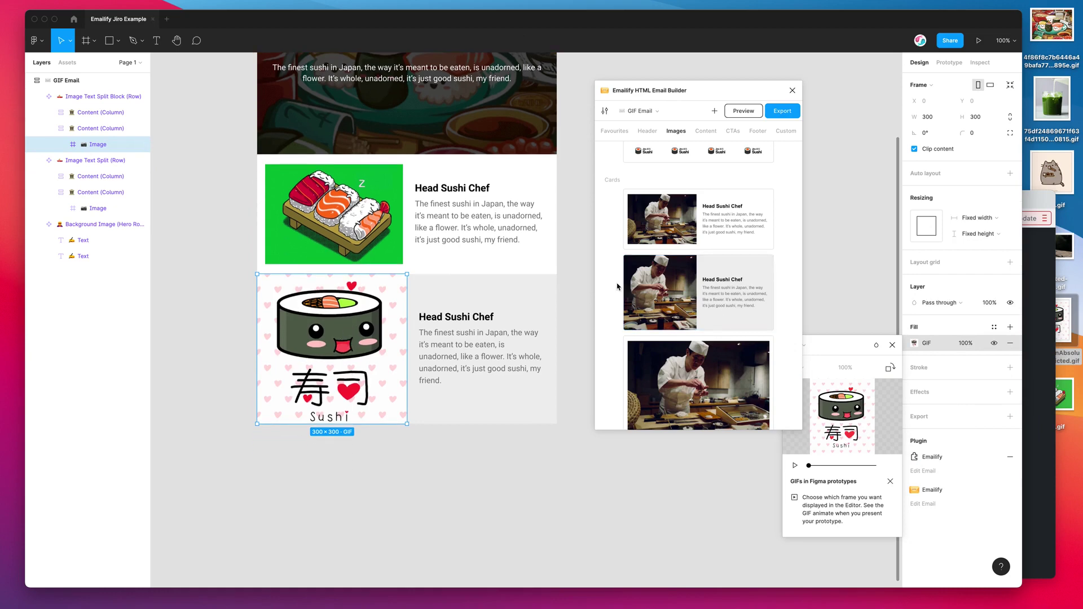
pyautogui.scroll(-2, 618, 287)
pyautogui.scroll(-1, 618, 287)
pyautogui.scroll(-5, 618, 285)
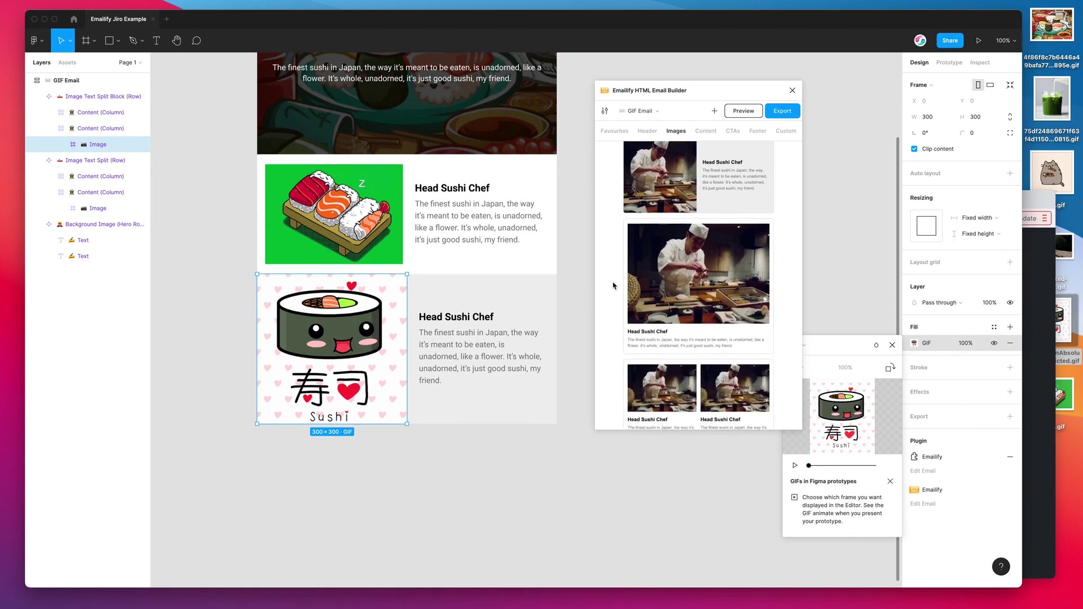
pyautogui.scroll(-10, 615, 286)
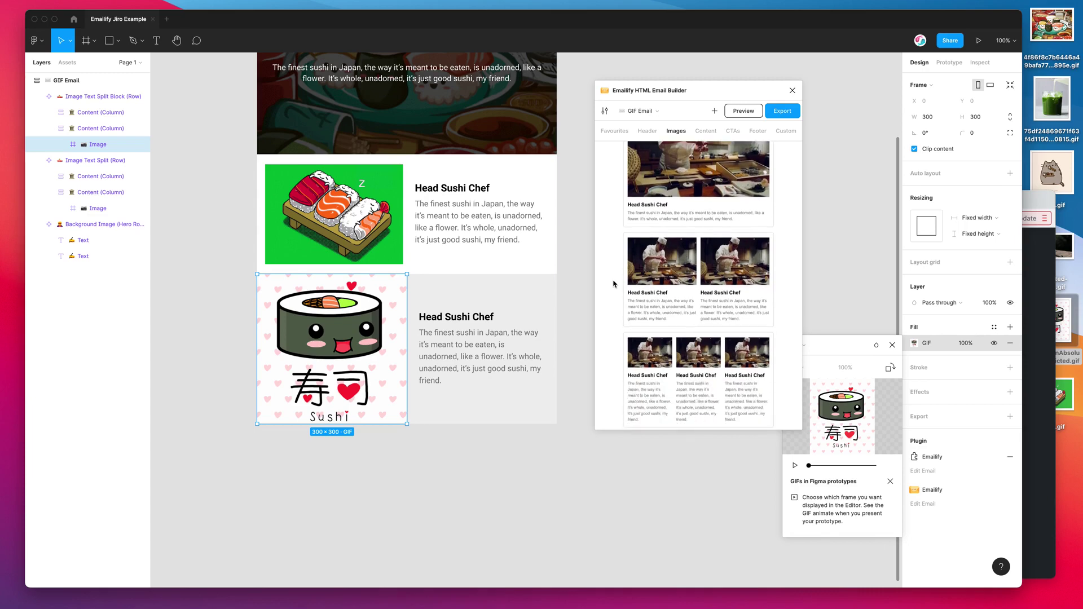
pyautogui.scroll(2, 613, 211)
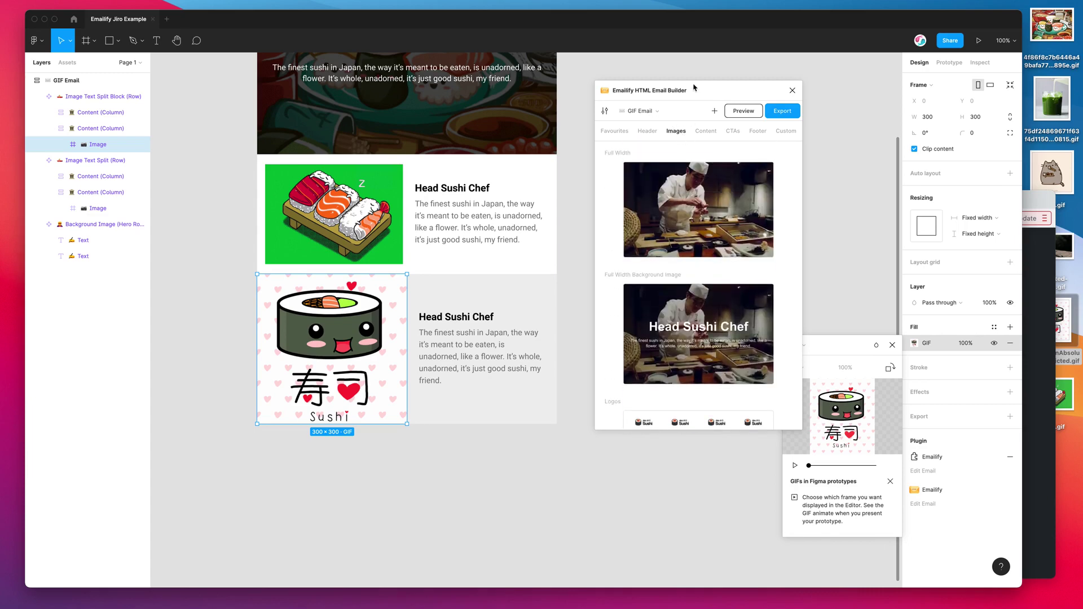
# - Add the 'Experience our sushi bar' split row from Emailify's Content blocks
pyautogui.moveTo(694, 88); pyautogui.dragTo(674, 84)
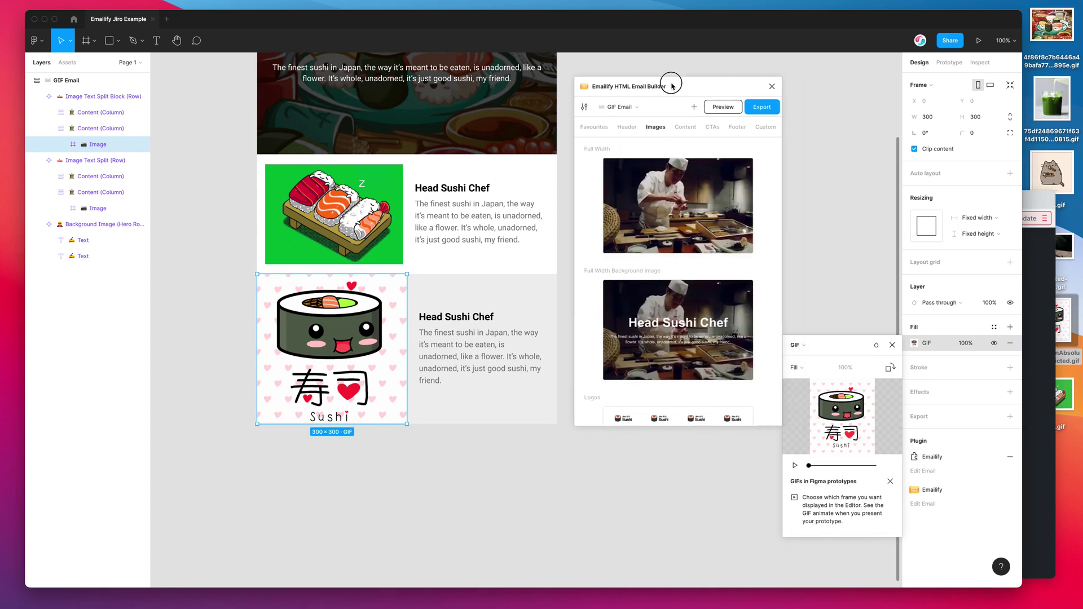
pyautogui.click(686, 127)
pyautogui.scroll(-3, 680, 181)
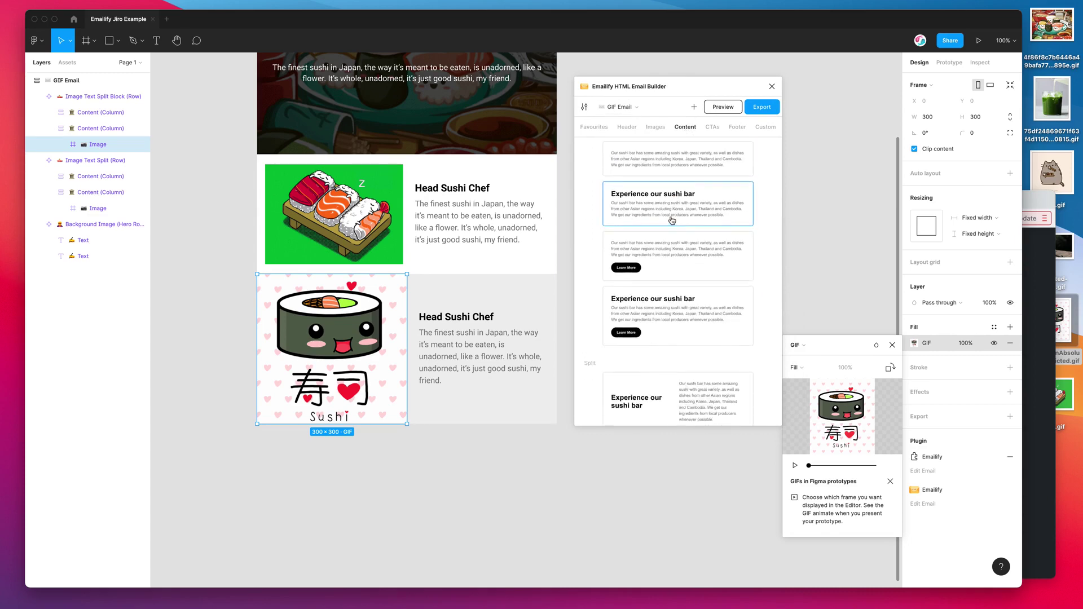
pyautogui.scroll(-1, 672, 220)
pyautogui.scroll(-1, 654, 316)
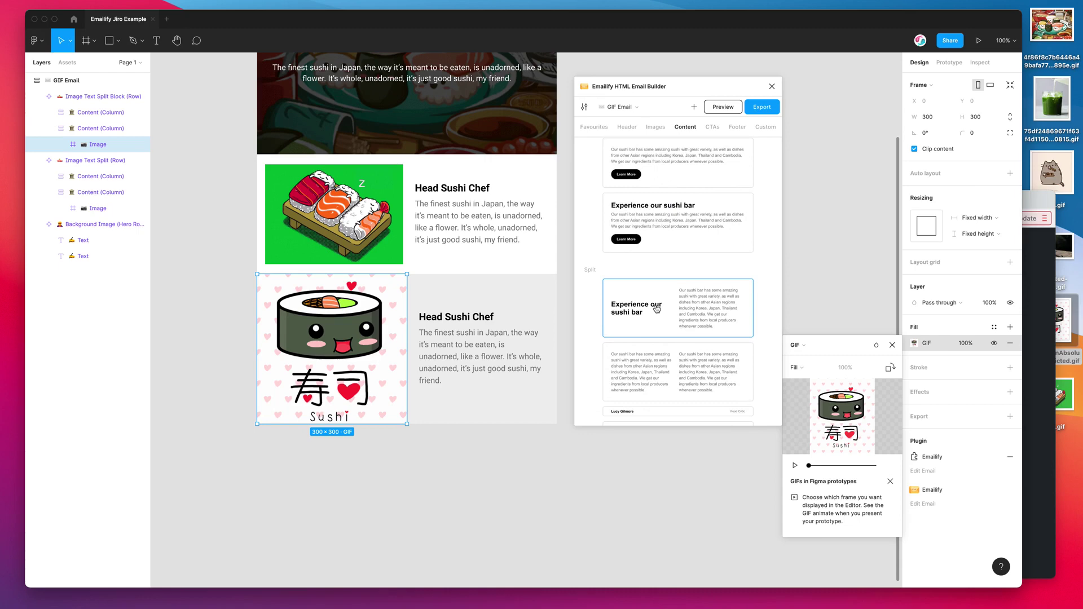
pyautogui.click(656, 308)
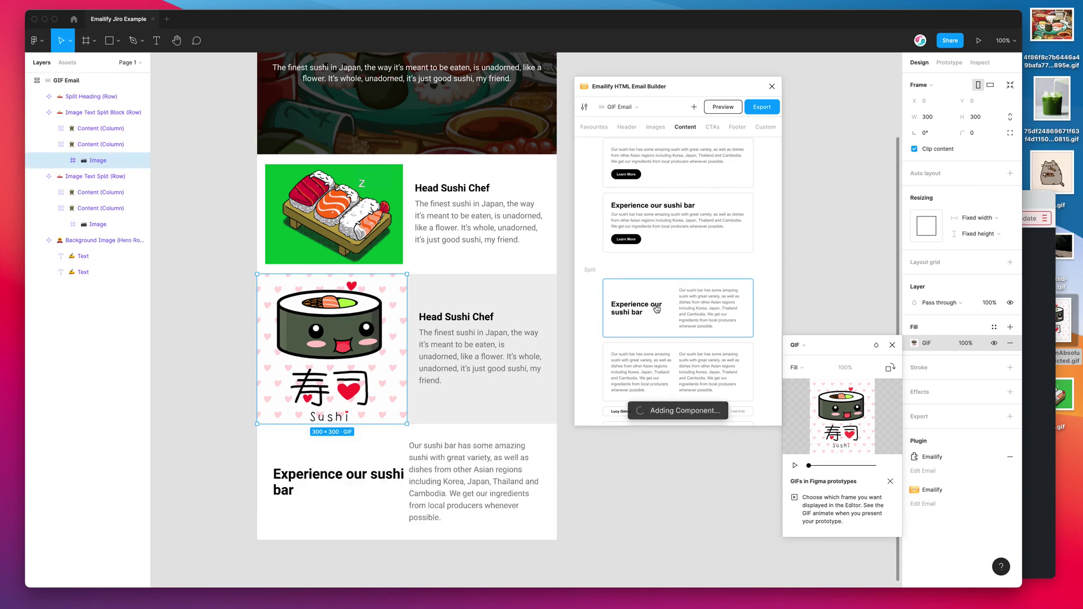
pyautogui.scroll(-2, 524, 339)
# - Narrow the heading column, drop in the 200w.gif cat GIF, and place it below the heading
pyautogui.click(369, 399)
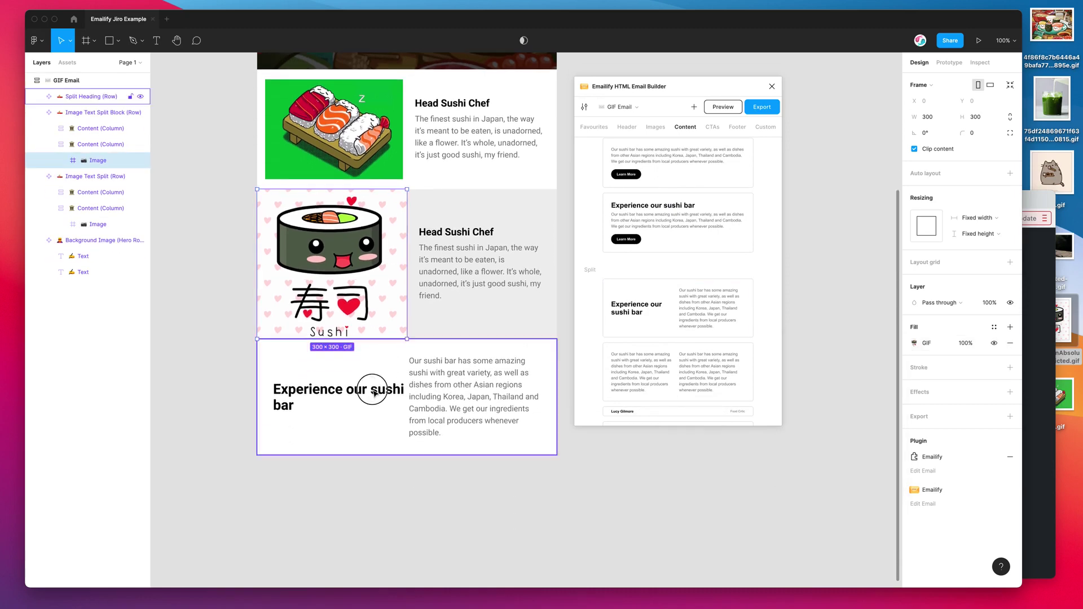
pyautogui.click(373, 395)
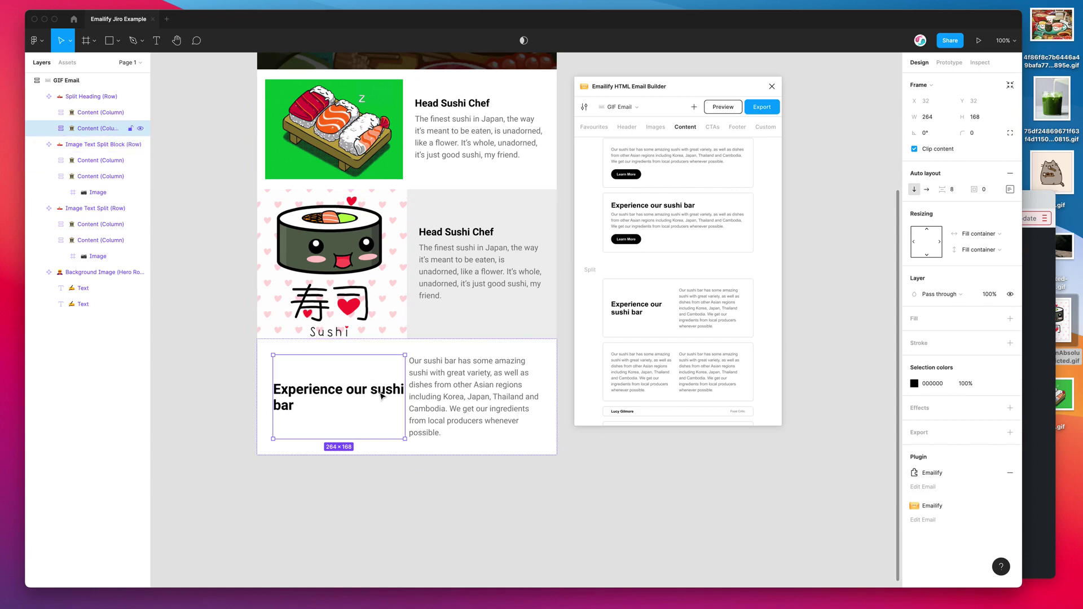
pyautogui.click(401, 392)
pyautogui.moveTo(401, 392); pyautogui.dragTo(376, 392)
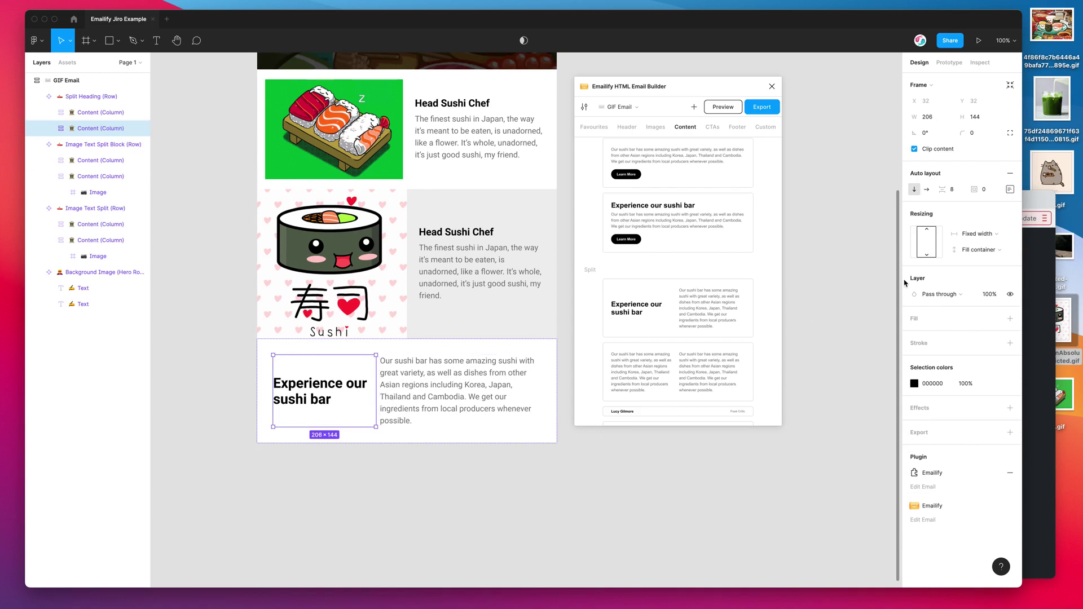
pyautogui.moveTo(1058, 172); pyautogui.dragTo(331, 372)
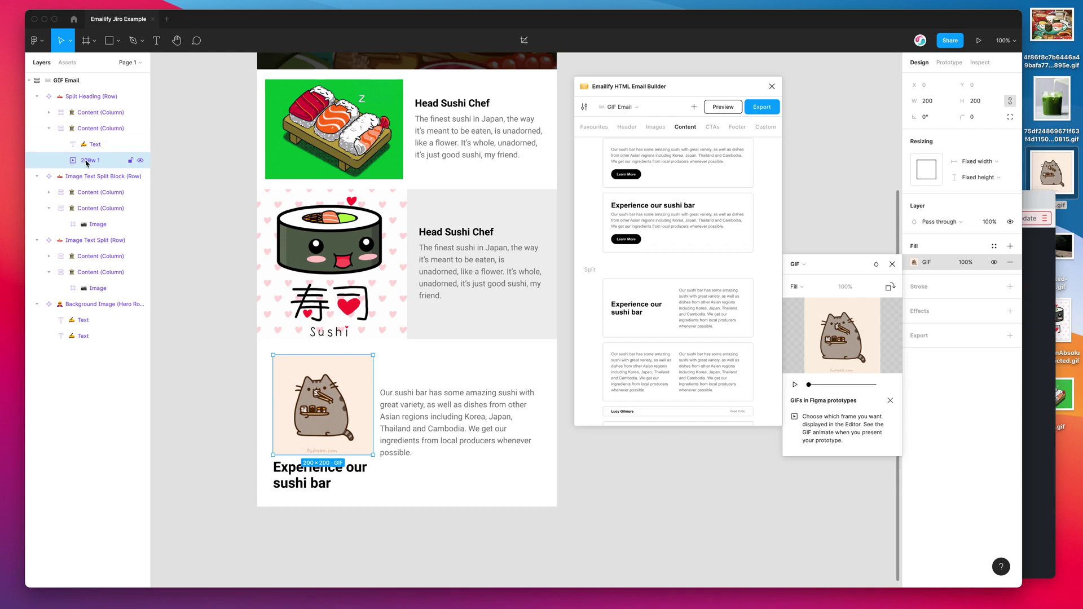
pyautogui.scroll(3, 308, 206)
pyautogui.scroll(-5, 309, 342)
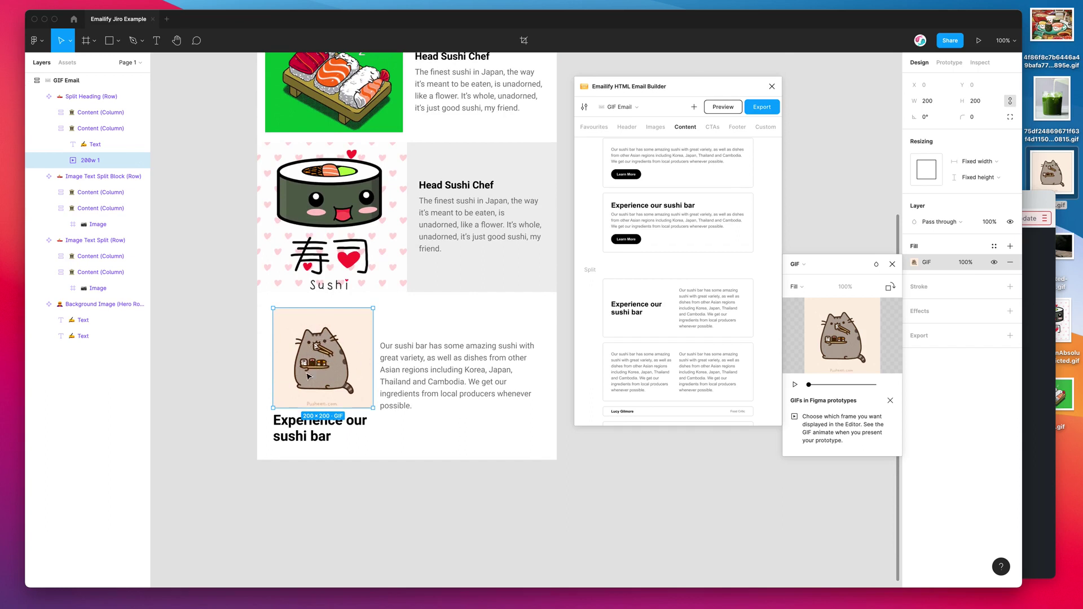
pyautogui.moveTo(317, 352); pyautogui.dragTo(324, 377)
# - Close the cat GIF's fill settings and scroll to view the finished sushi bar row
pyautogui.scroll(3, 326, 384)
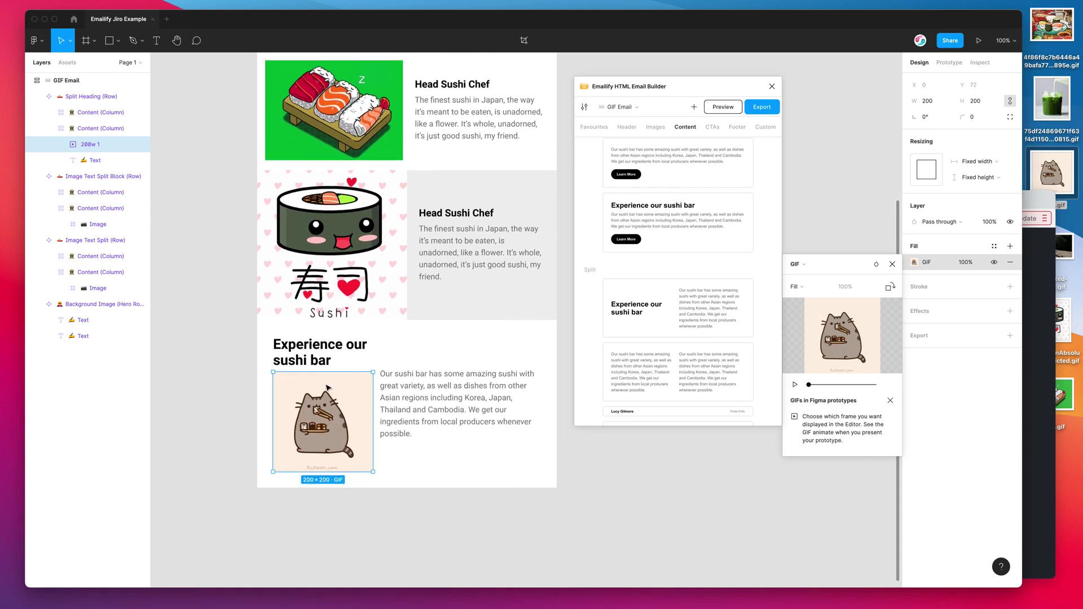
pyautogui.scroll(5, 328, 388)
pyautogui.hscroll(2, 330, 387)
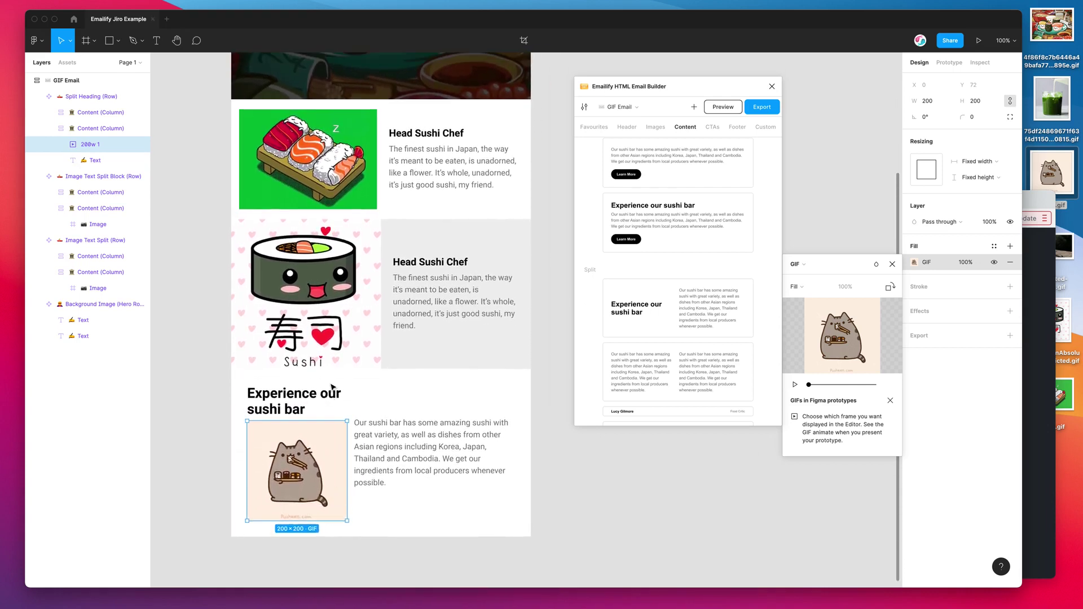
pyautogui.scroll(-4, 333, 387)
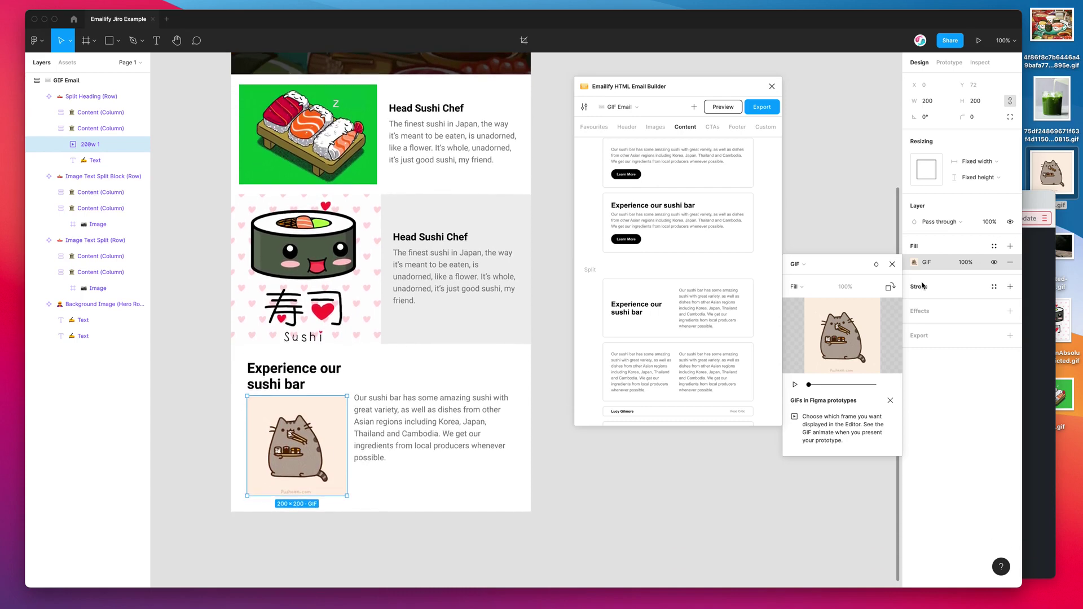
pyautogui.click(893, 264)
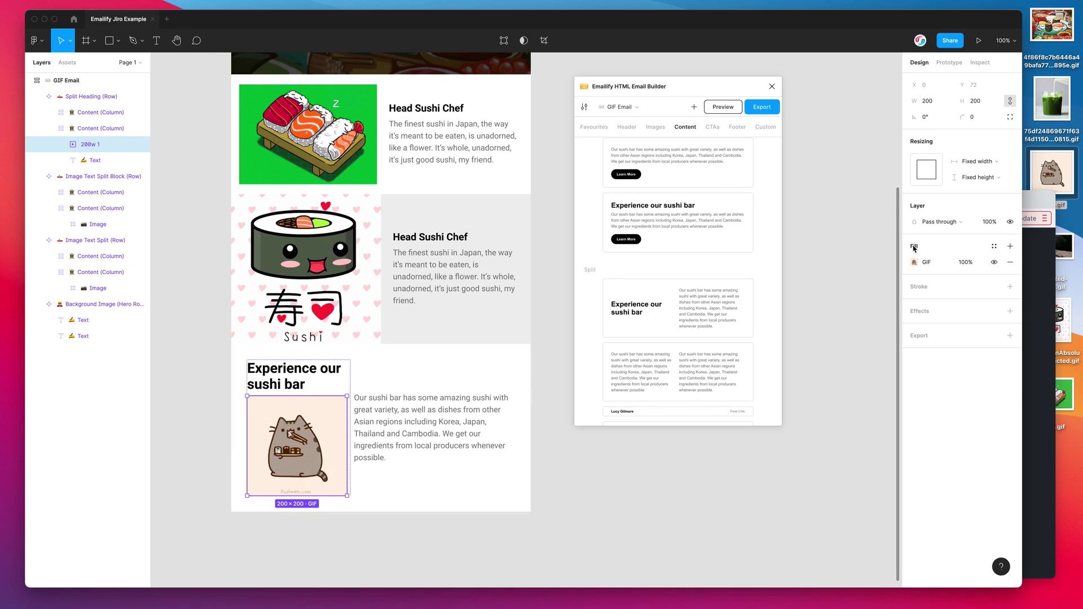
pyautogui.scroll(-4, 362, 347)
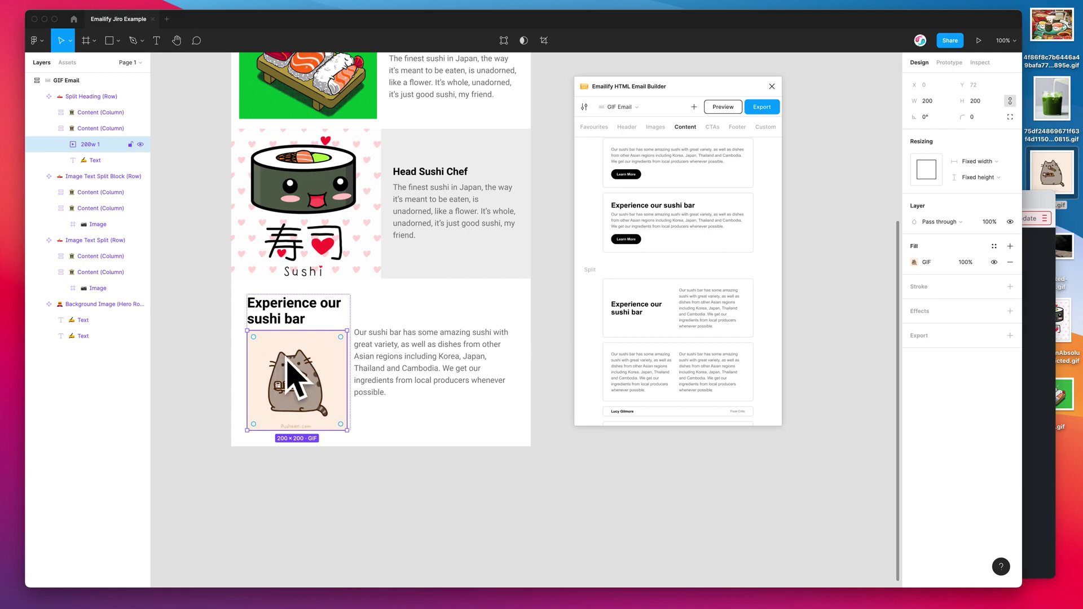
# - Add a new fill over the cat GIF as a linear gradient from magenta to blue-violet
pyautogui.click(1010, 246)
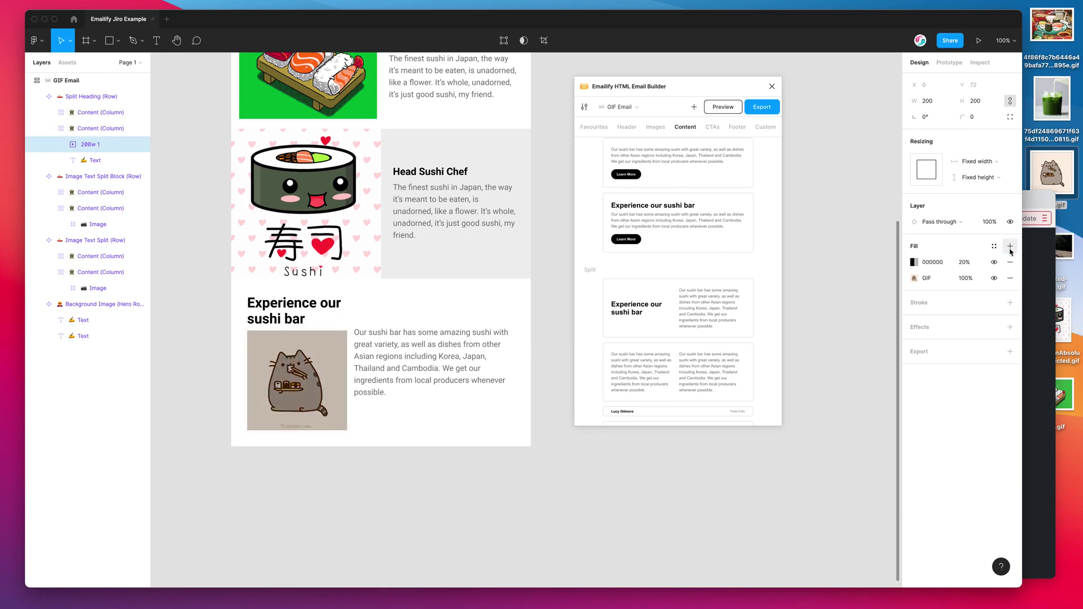
pyautogui.click(915, 263)
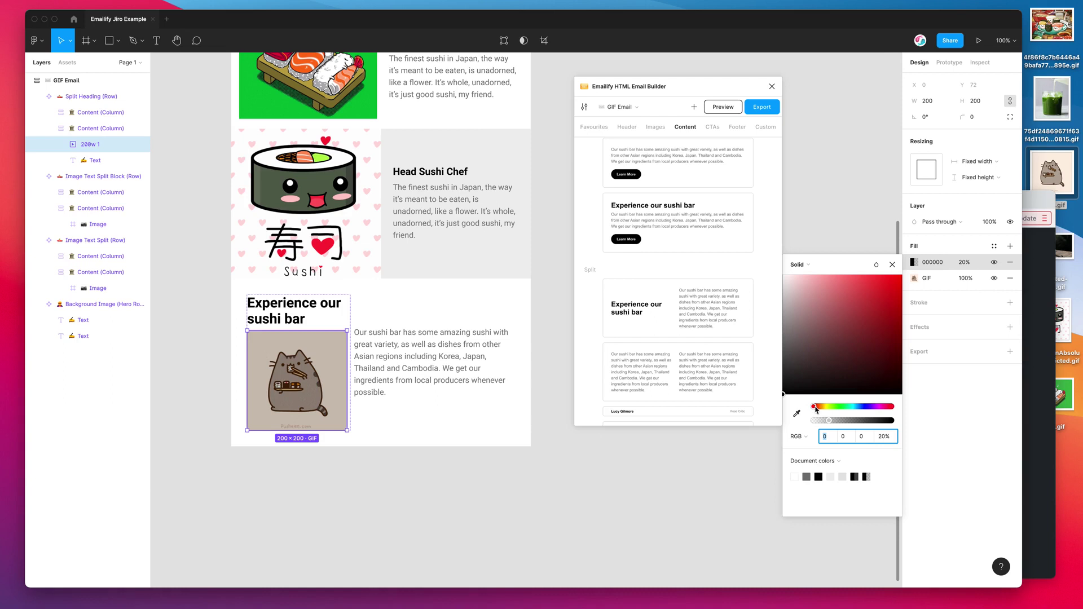
pyautogui.moveTo(814, 406); pyautogui.dragTo(834, 407)
pyautogui.click(800, 264)
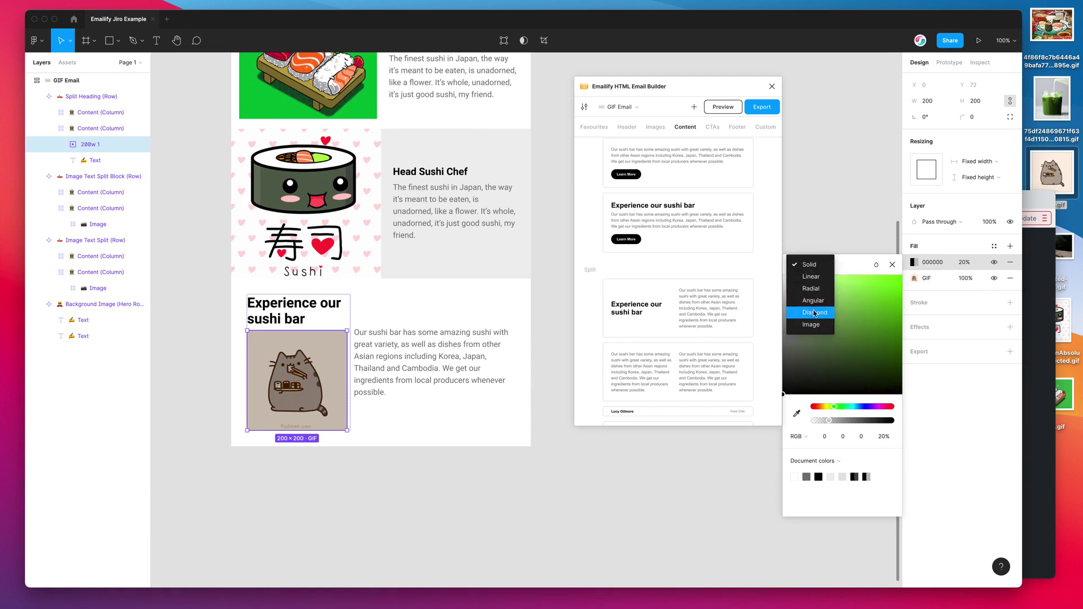
pyautogui.click(814, 277)
pyautogui.click(817, 381)
pyautogui.moveTo(844, 443); pyautogui.dragTo(881, 442)
pyautogui.moveTo(875, 353); pyautogui.dragTo(892, 316)
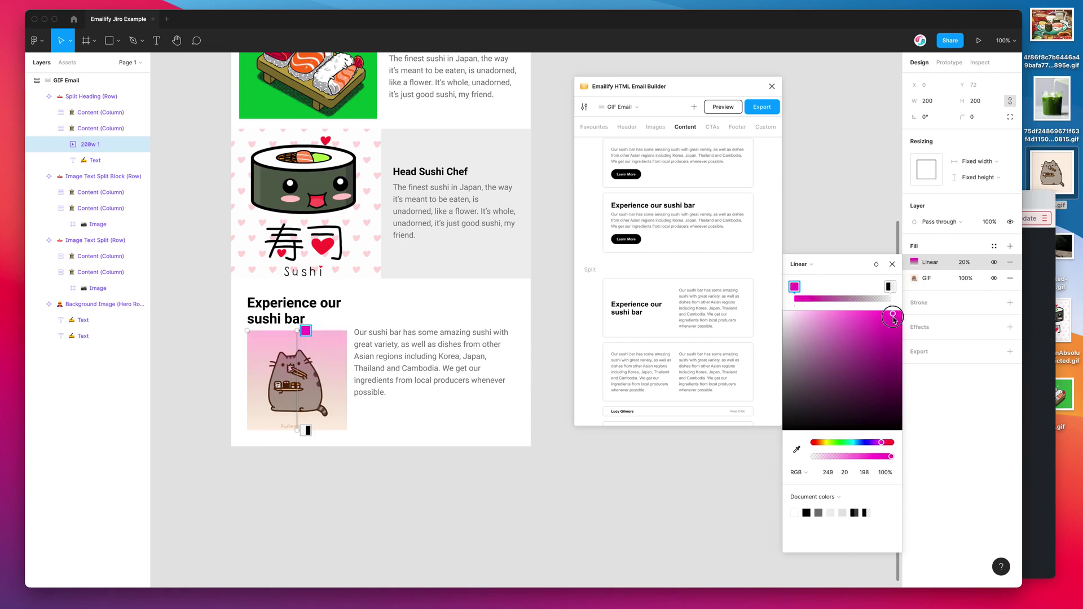
pyautogui.click(891, 286)
pyautogui.moveTo(852, 457); pyautogui.dragTo(869, 442)
pyautogui.moveTo(869, 366); pyautogui.dragTo(894, 318)
# - Angle the gradient diagonally from a pink top-left start to the image's bottom-right corner
pyautogui.moveTo(306, 331); pyautogui.dragTo(271, 334)
pyautogui.moveTo(304, 427); pyautogui.dragTo(343, 421)
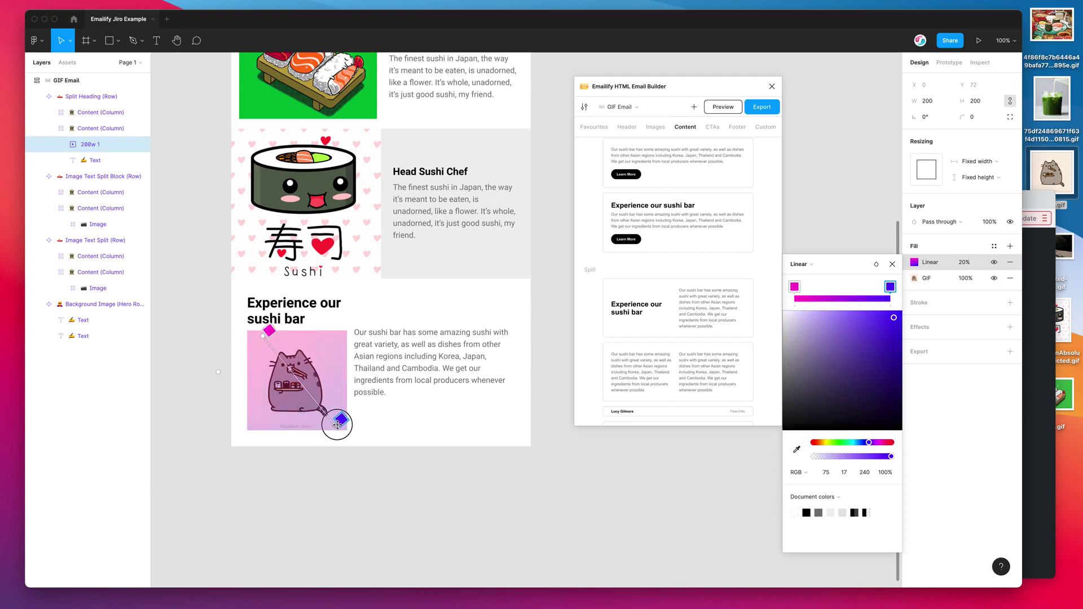
pyautogui.moveTo(262, 337); pyautogui.dragTo(257, 342)
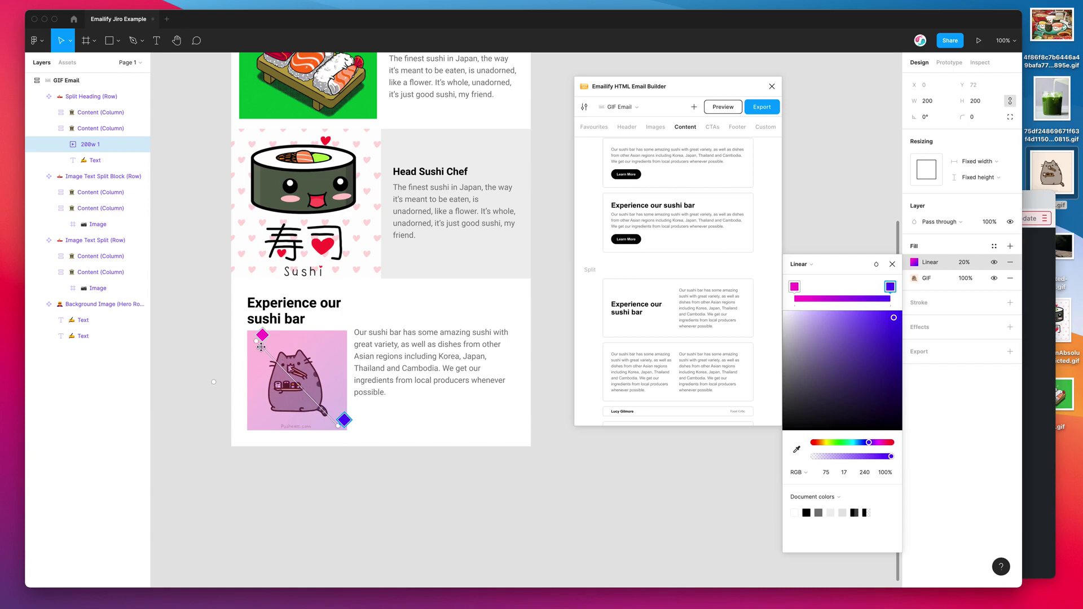
pyautogui.scroll(2, 285, 395)
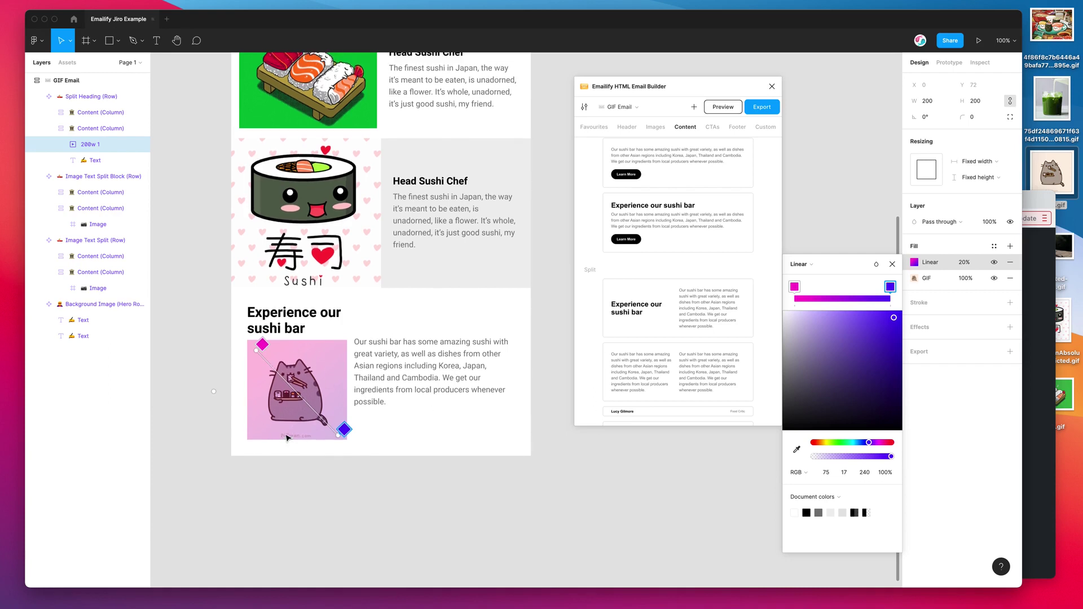
pyautogui.click(892, 264)
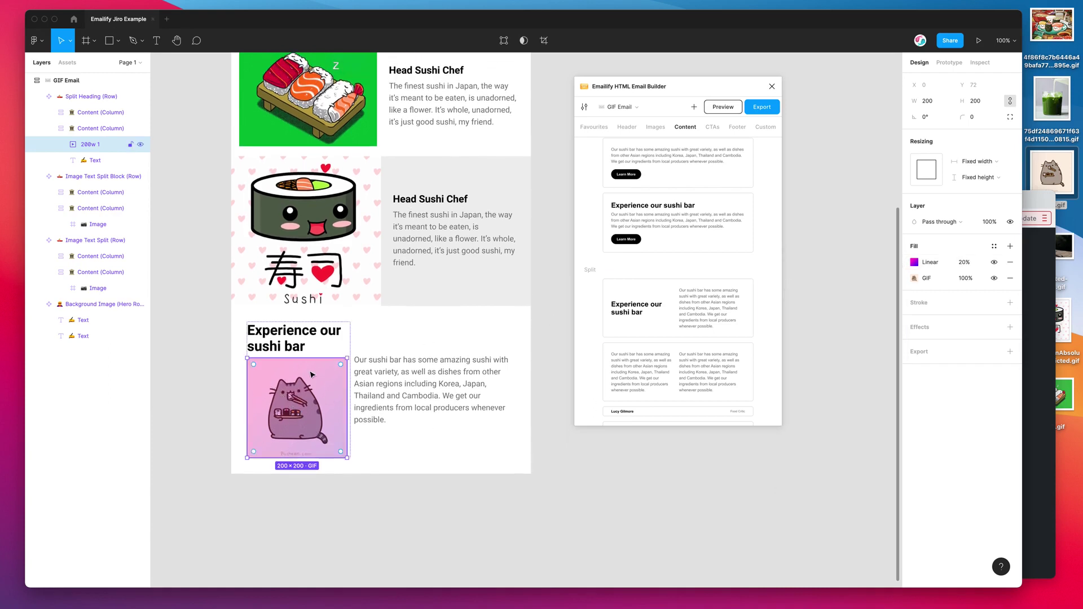
# - Select the green sushi GIF image layer and add a 000000 black fill over it
pyautogui.scroll(5, 322, 338)
pyautogui.scroll(1, 331, 305)
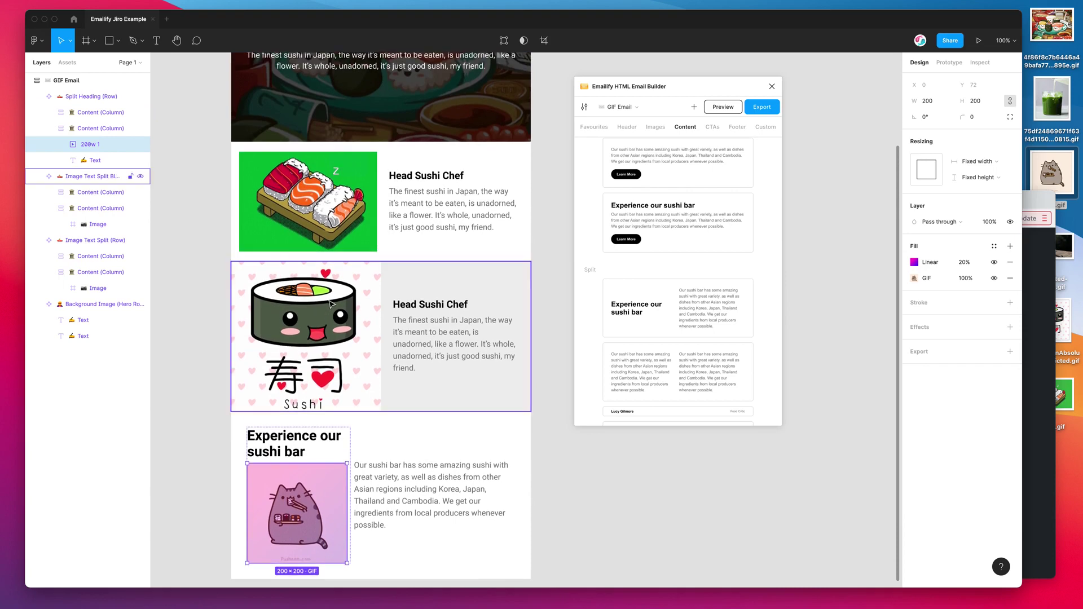
pyautogui.scroll(3, 339, 299)
pyautogui.click(342, 268)
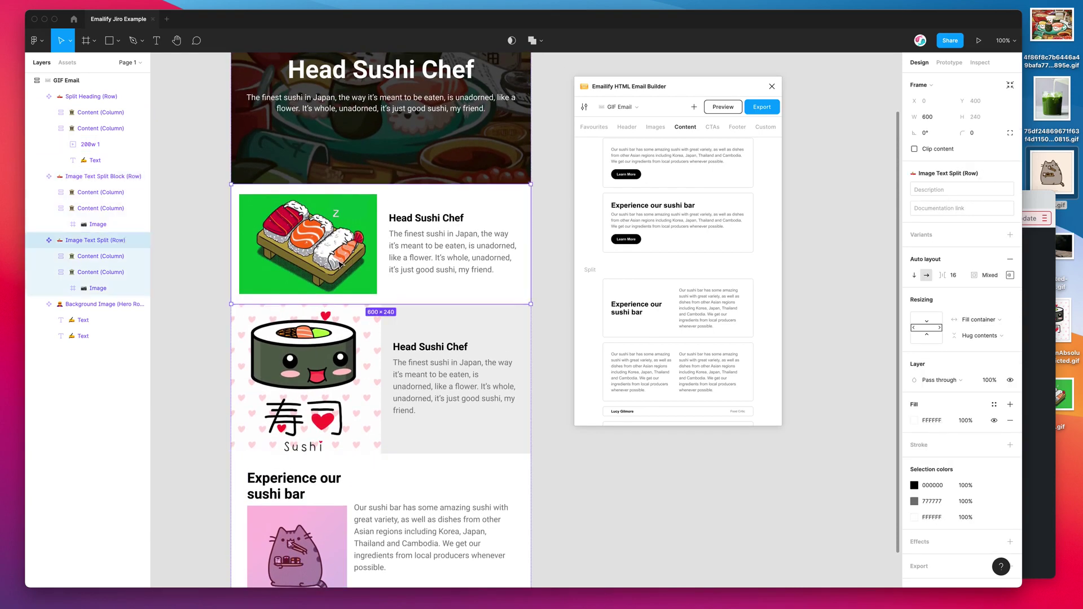
pyautogui.click(300, 377)
pyautogui.click(299, 366)
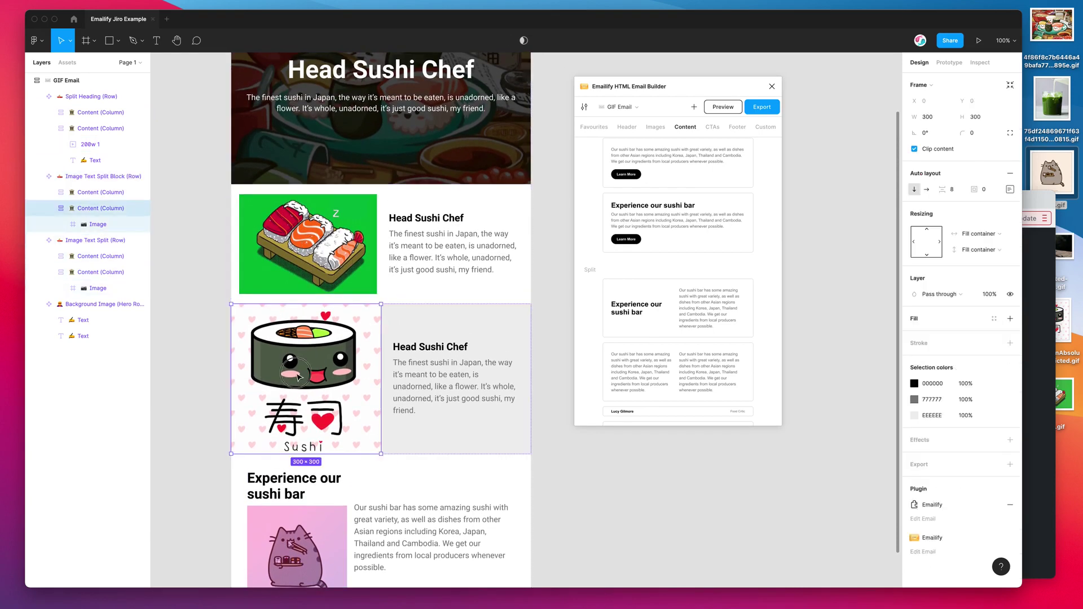
pyautogui.scroll(-3, 294, 339)
pyautogui.scroll(4, 305, 316)
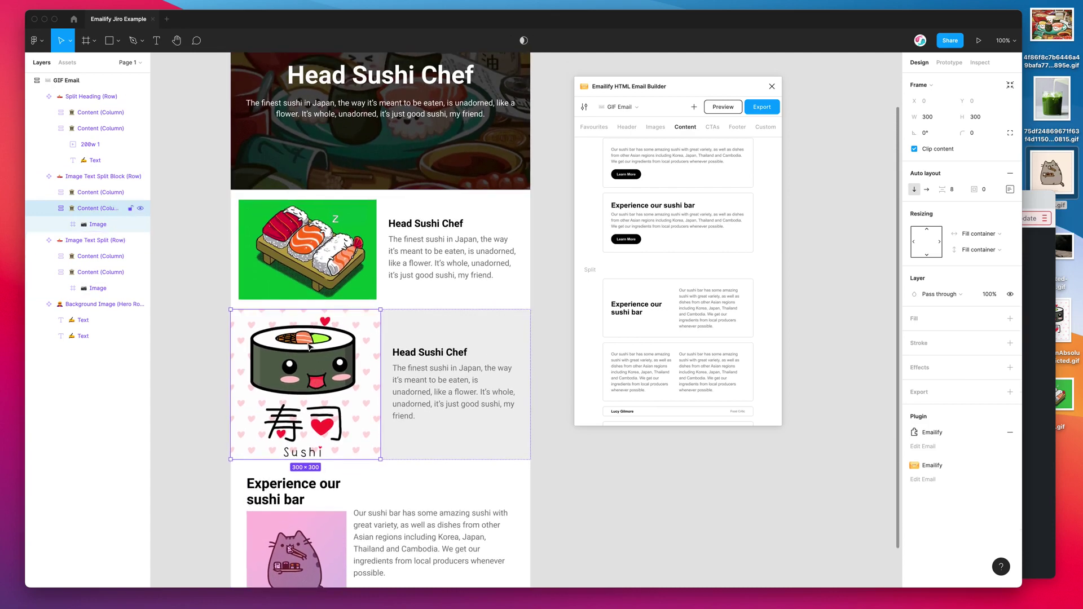
pyautogui.scroll(2, 319, 316)
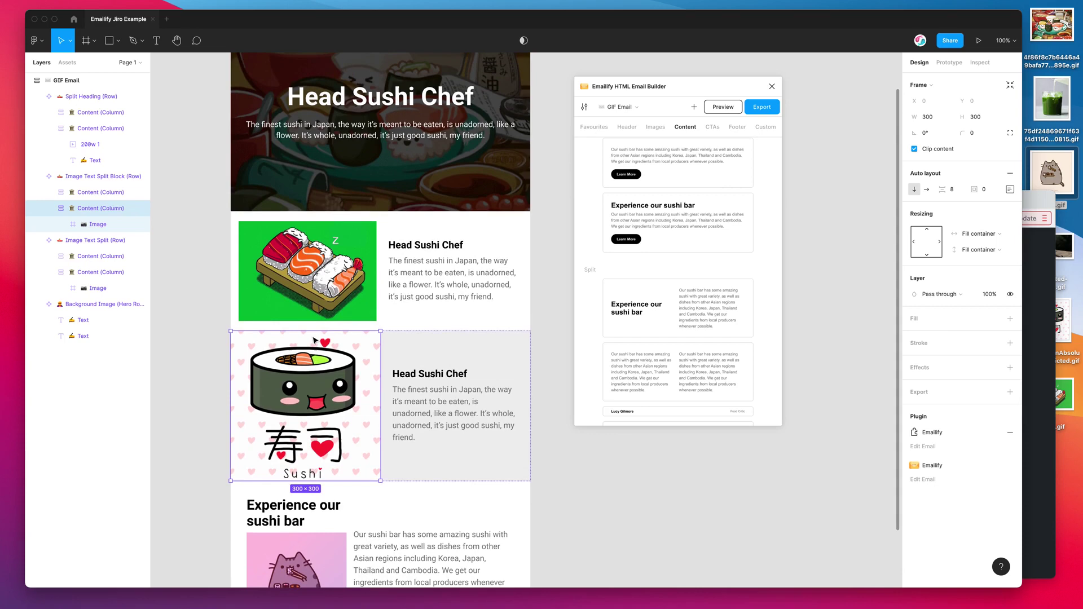
pyautogui.click(321, 272)
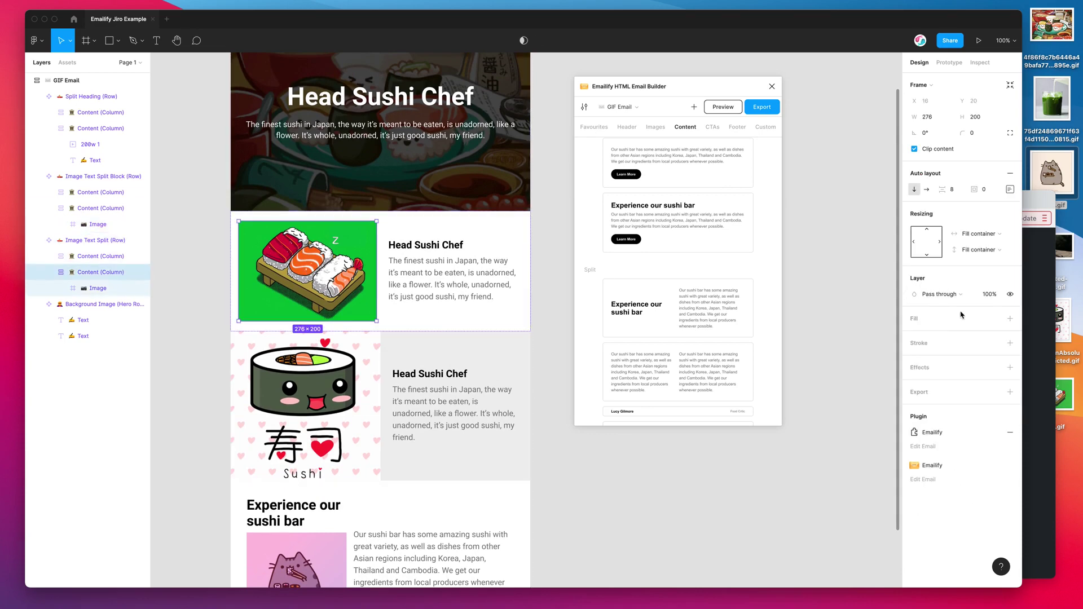
pyautogui.click(86, 289)
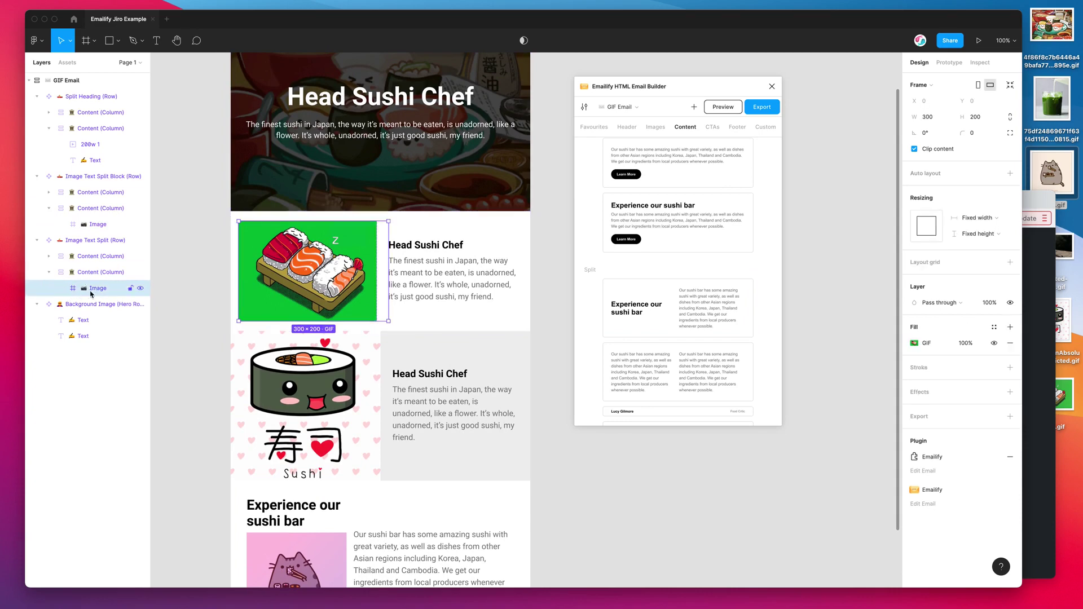
pyautogui.click(1011, 327)
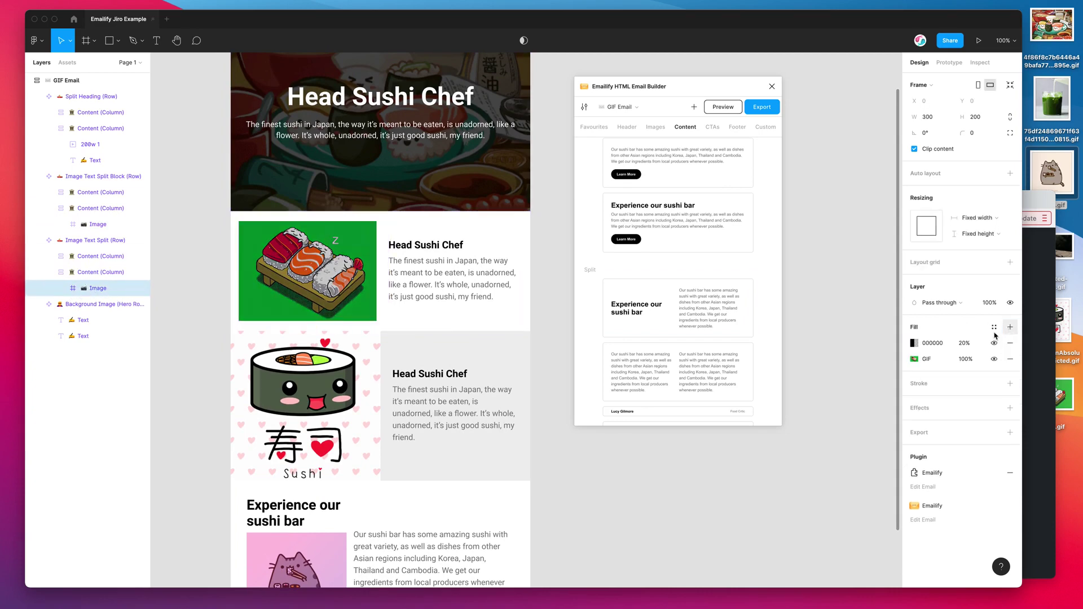
pyautogui.click(956, 345)
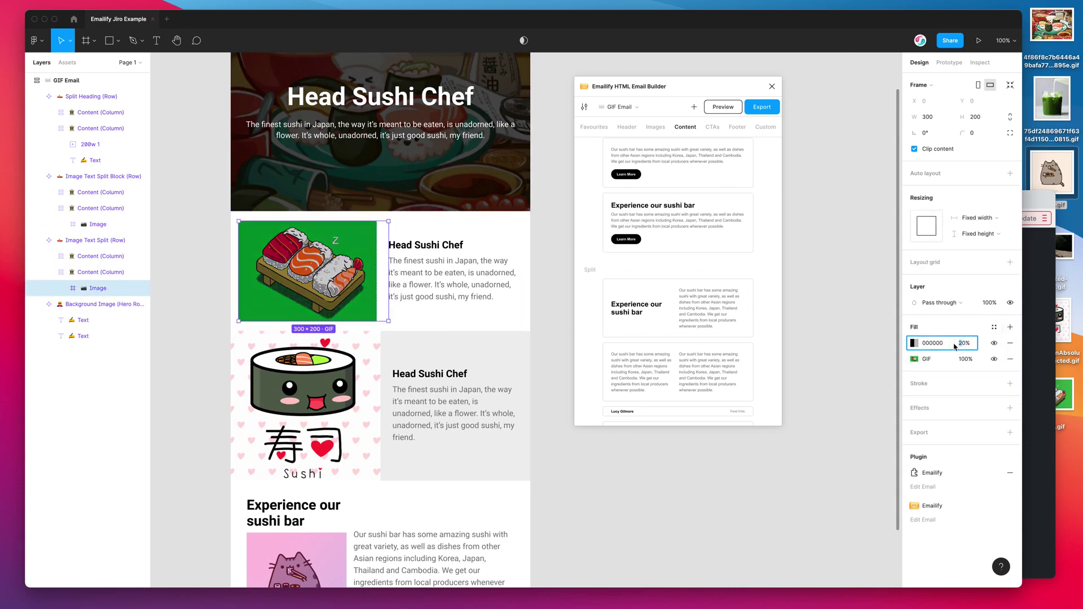
# - Set the black overlay to 50% and add a 'Sushi Sleeping' caption at the image's bottom
pyautogui.write('50')
pyautogui.press('Return')
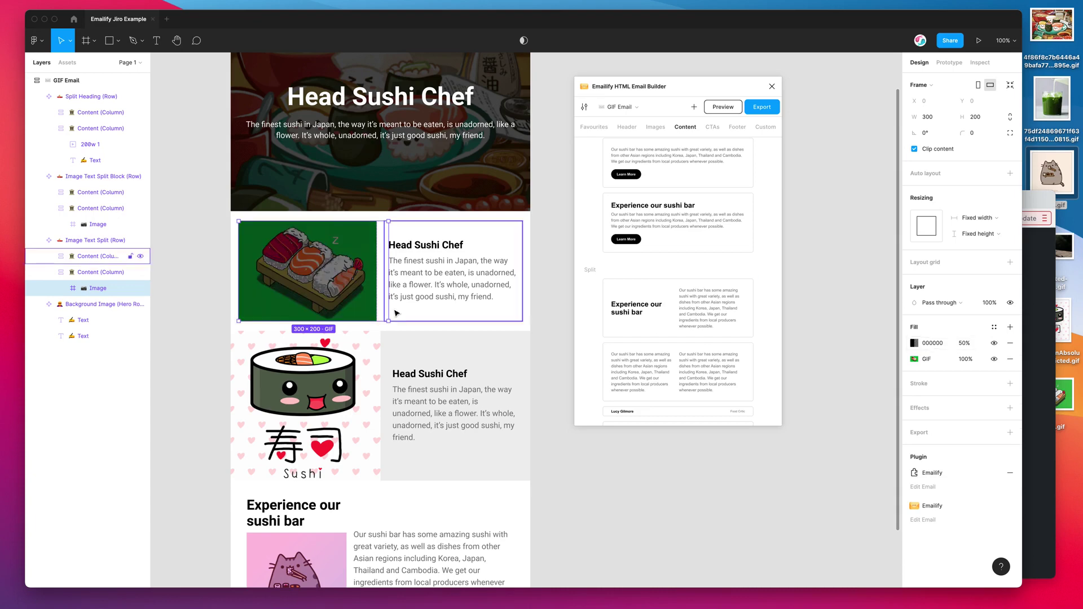
pyautogui.click(157, 41)
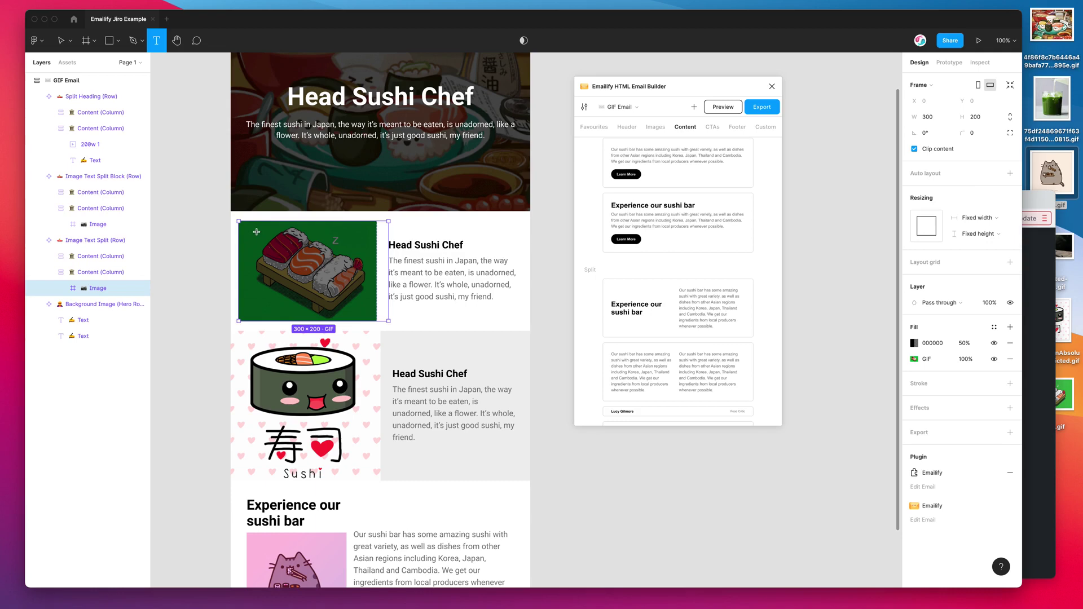
pyautogui.moveTo(254, 231); pyautogui.dragTo(363, 260)
pyautogui.write('Sushi Sleeping')
pyautogui.press('Escape')
pyautogui.moveTo(316, 236); pyautogui.dragTo(322, 308)
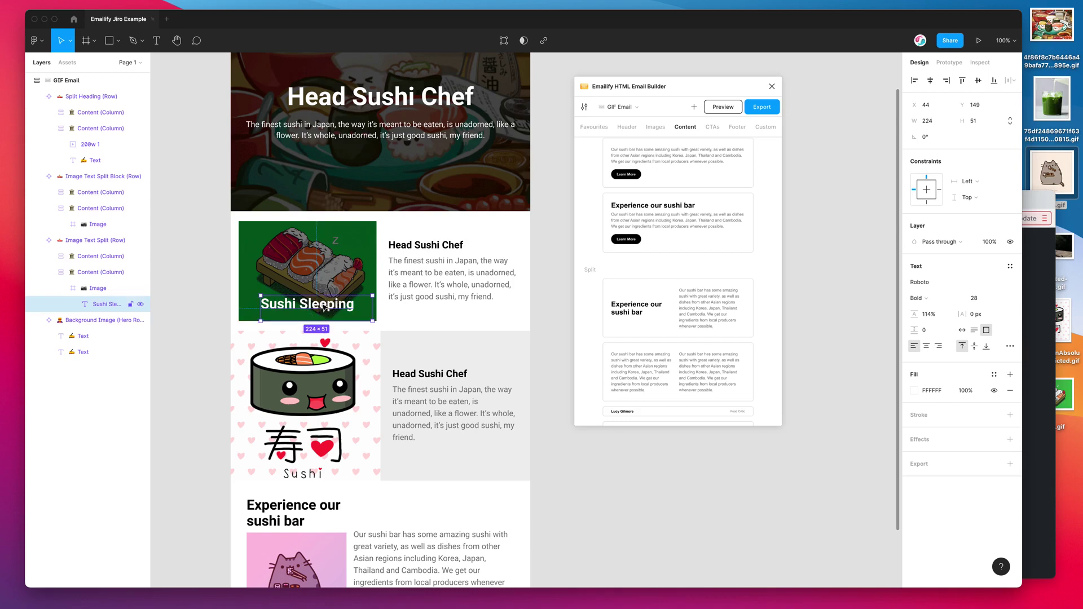
pyautogui.moveTo(387, 324); pyautogui.dragTo(365, 314)
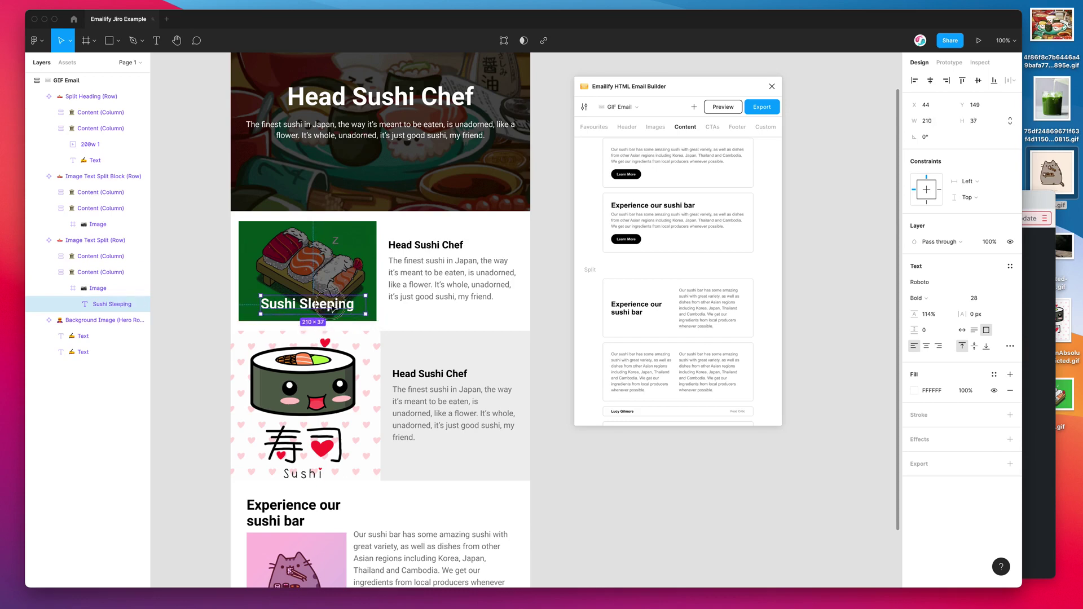
pyautogui.scroll(1, 330, 249)
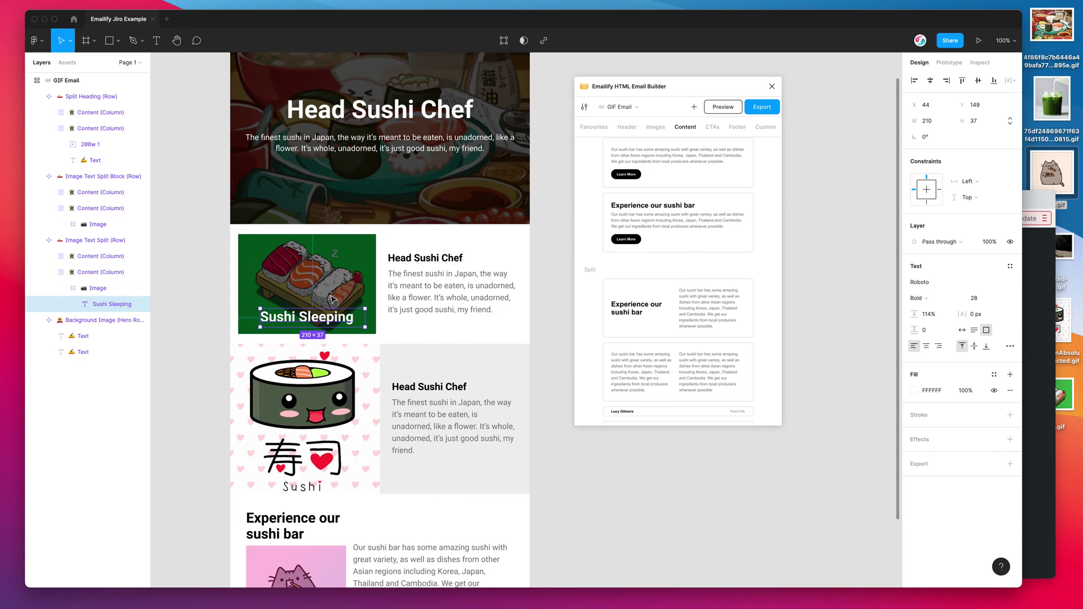
pyautogui.scroll(7, 332, 284)
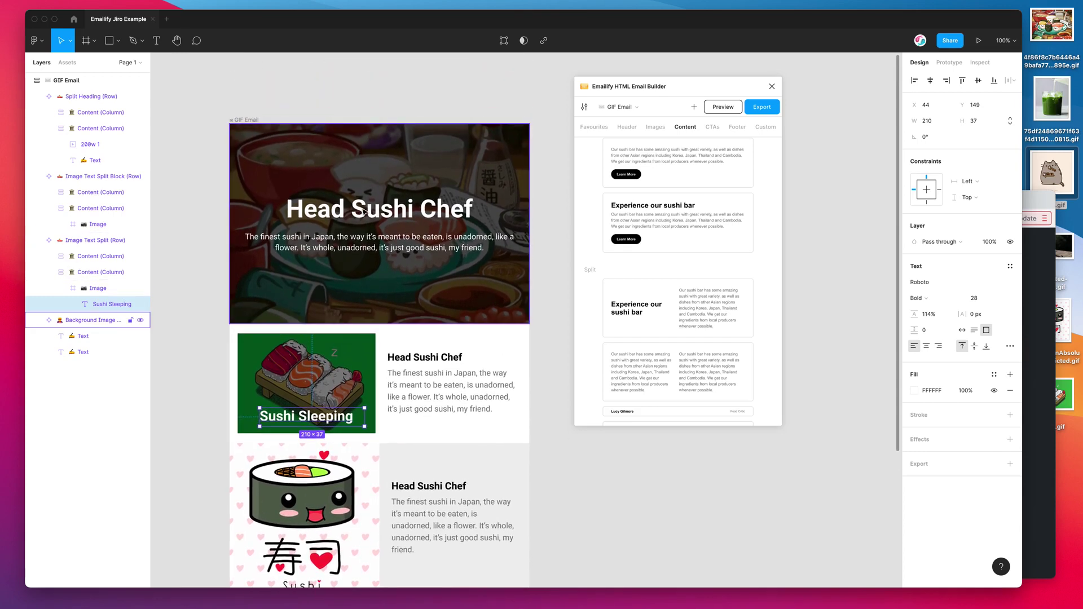
# - Copy the pink cat image as a PNG
pyautogui.click(361, 215)
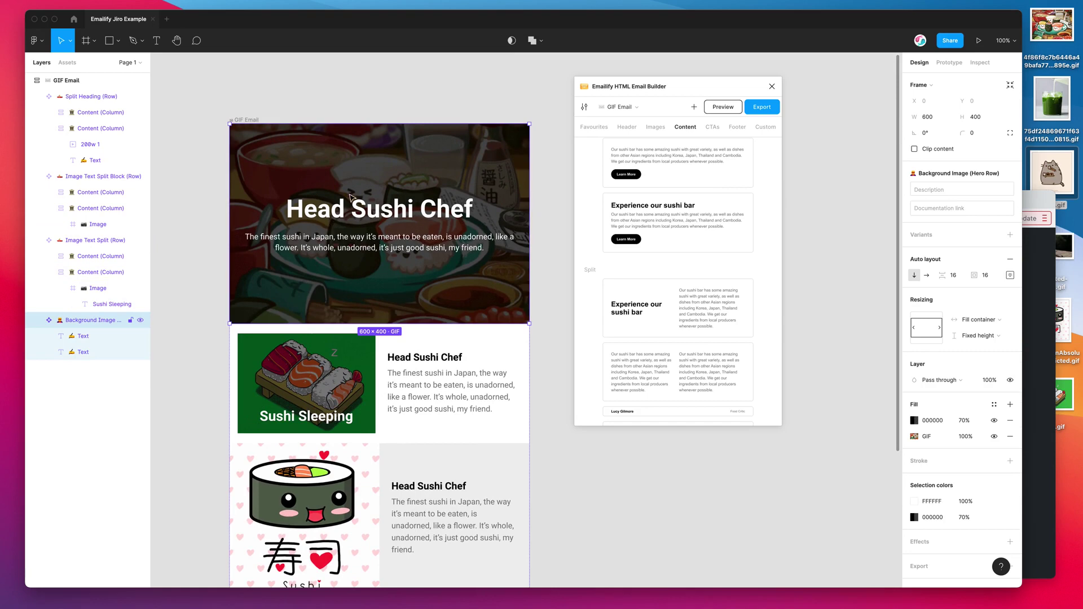
pyautogui.hotkey('shift', 'Return')
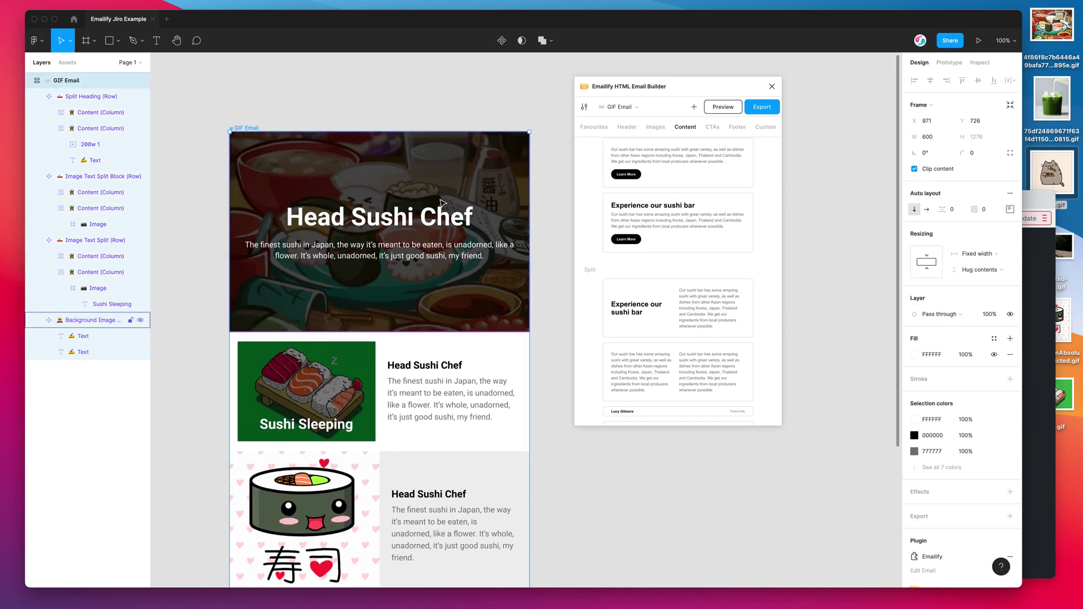
pyautogui.scroll(-3, 364, 314)
pyautogui.scroll(-10, 365, 315)
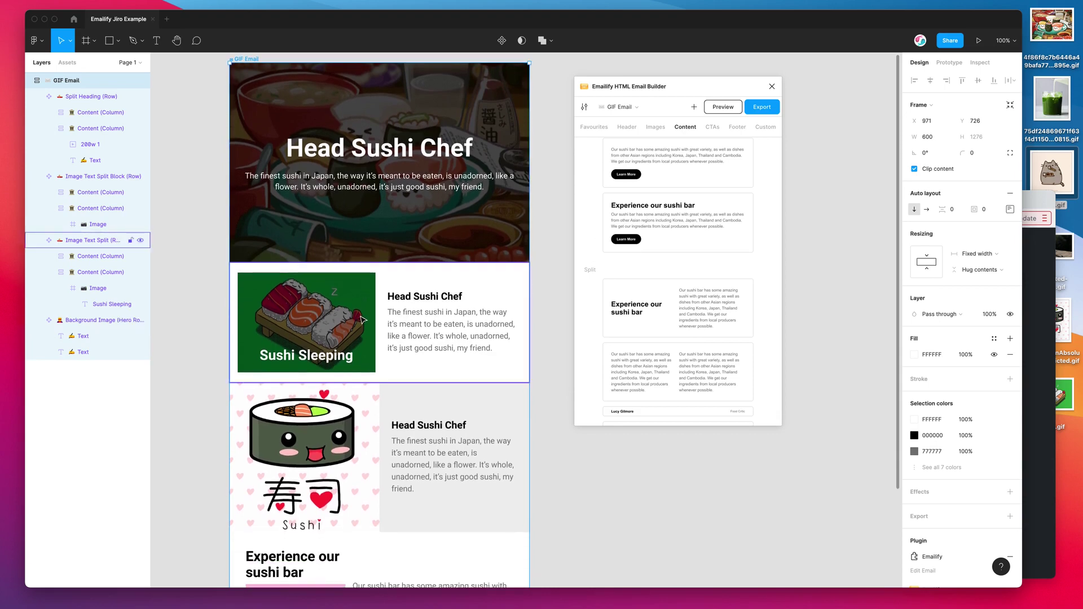
pyautogui.scroll(-9, 350, 366)
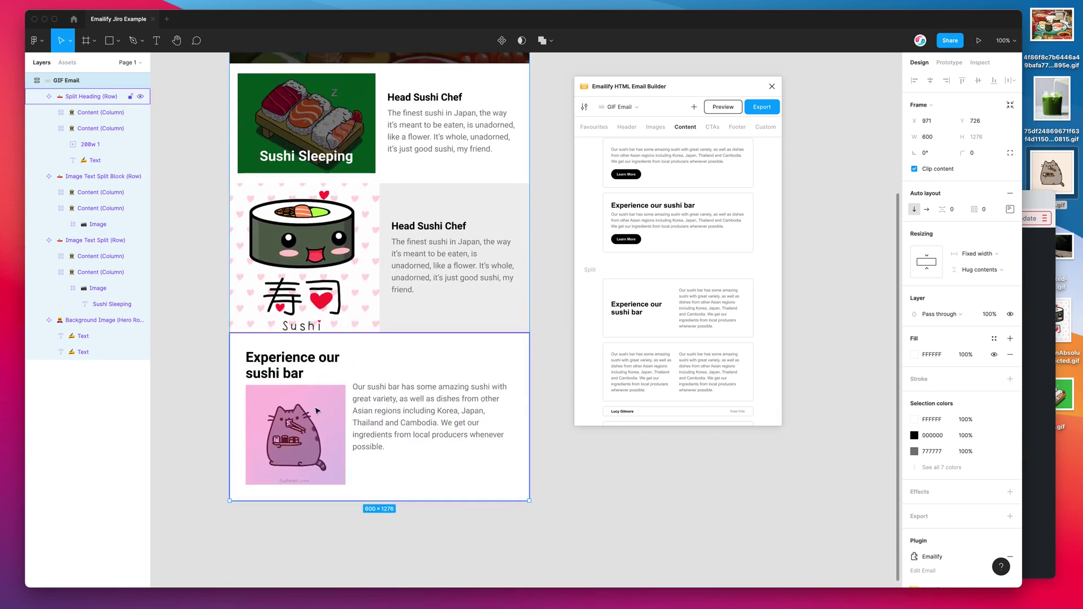
pyautogui.click(315, 414)
pyautogui.click(314, 414)
pyautogui.rightClick(309, 414)
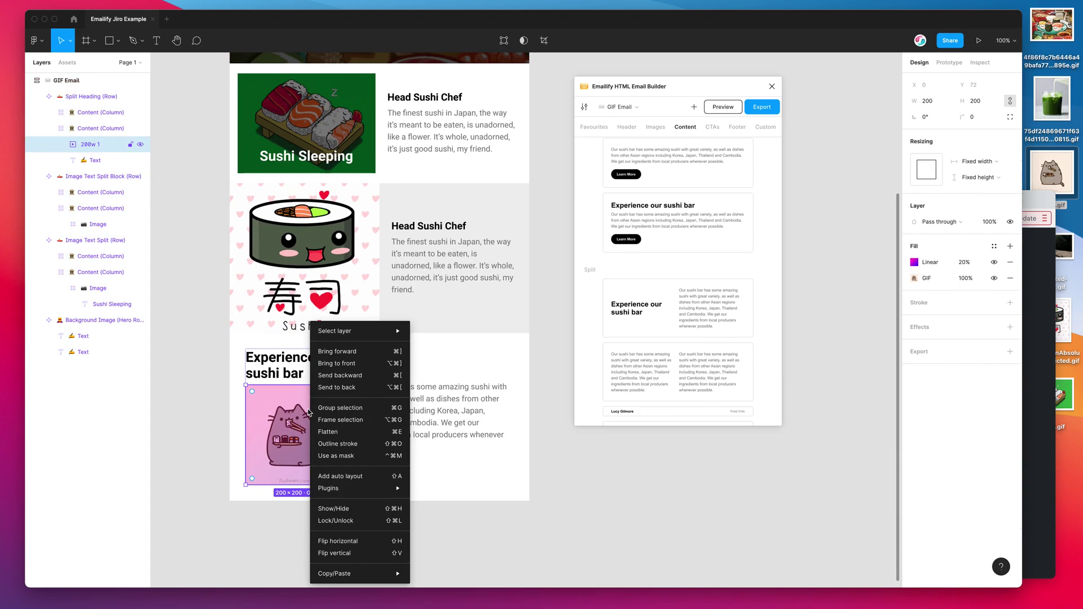
pyautogui.moveTo(364, 574)
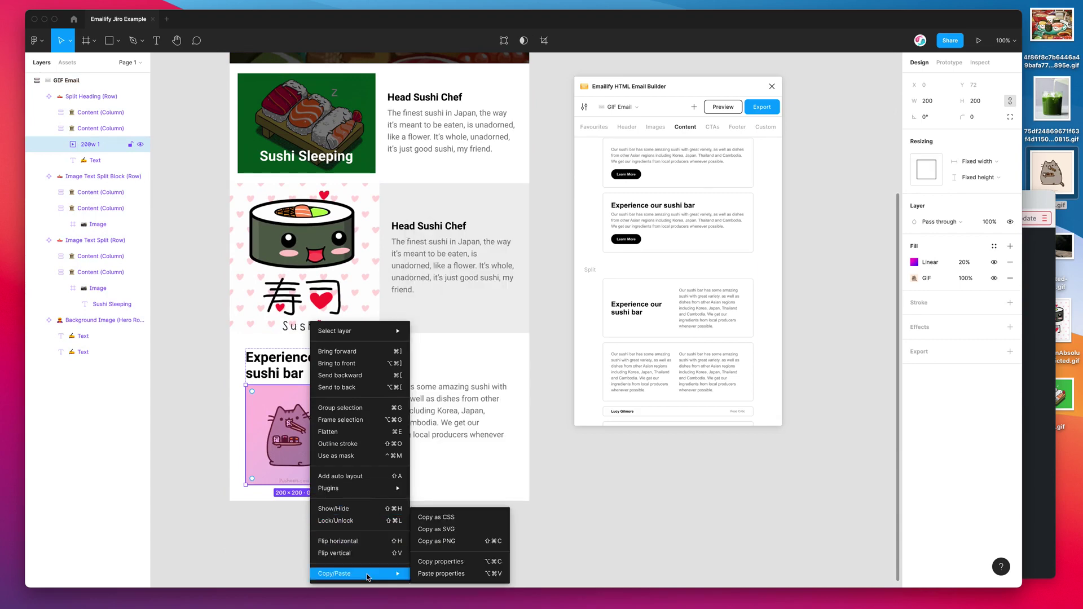
pyautogui.click(436, 543)
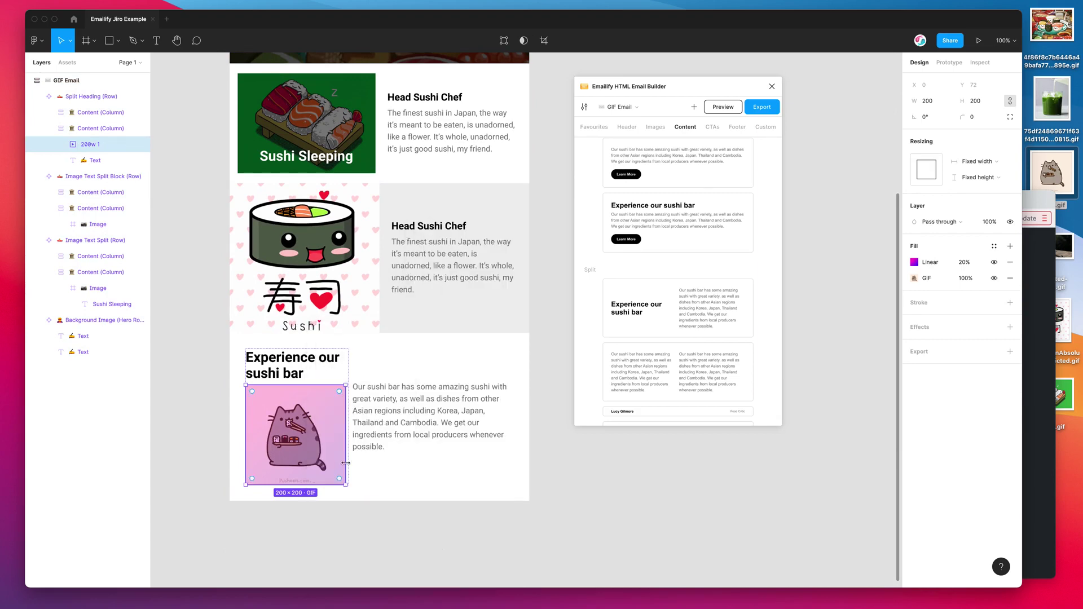
# - Paste the cat image into the hero frame and shrink it to 103×103
pyautogui.scroll(6, 339, 395)
pyautogui.doubleClick(326, 290)
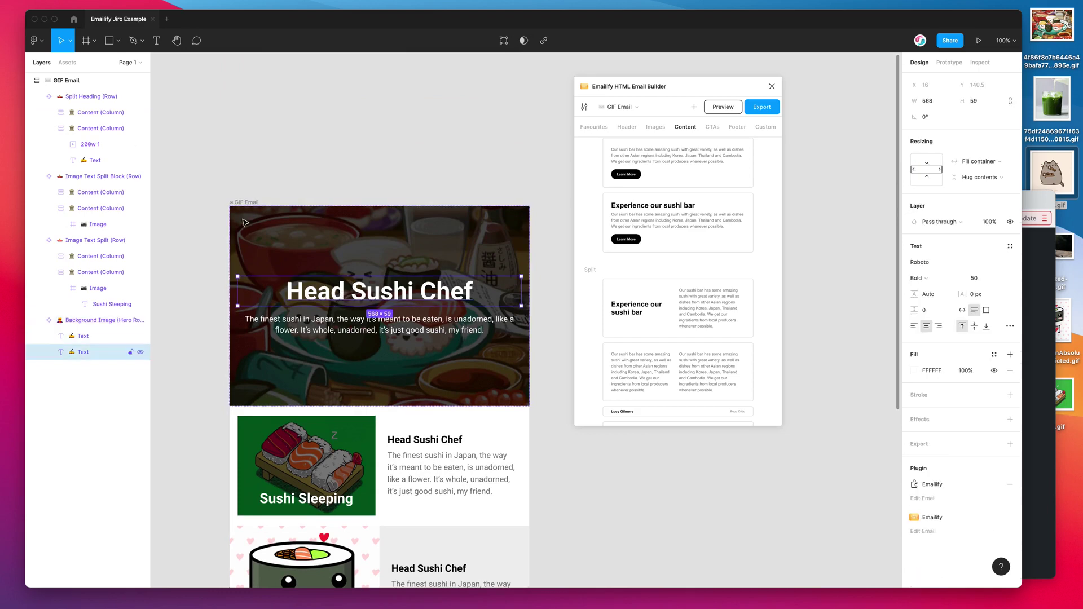
pyautogui.click(104, 320)
pyautogui.press('super+v')
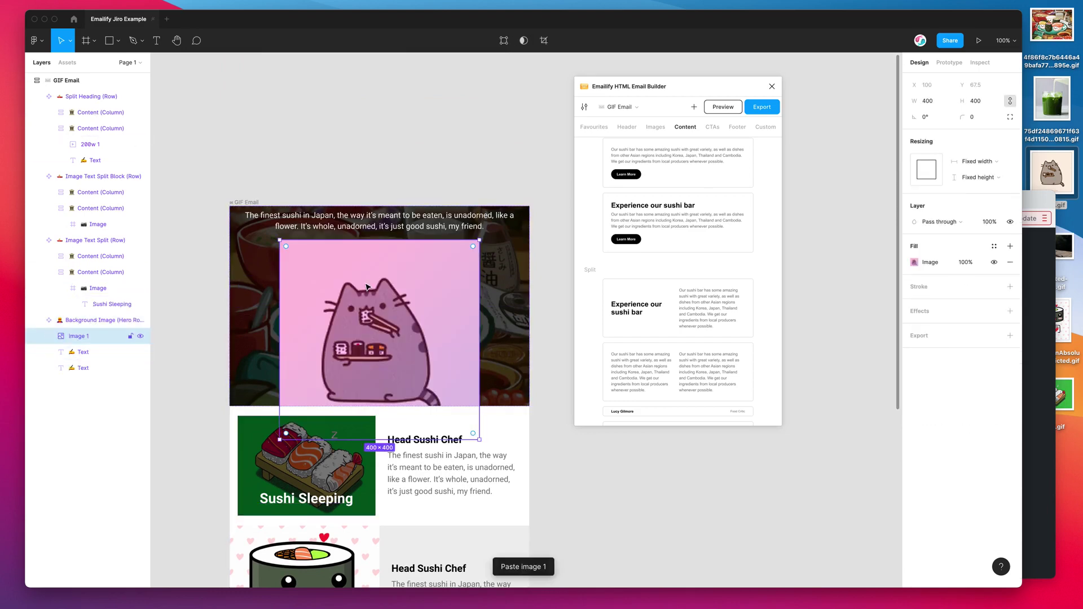
pyautogui.moveTo(279, 239); pyautogui.dragTo(380, 285)
# - Give the pasted cat image a corner radius of 20
pyautogui.scroll(1, 379, 289)
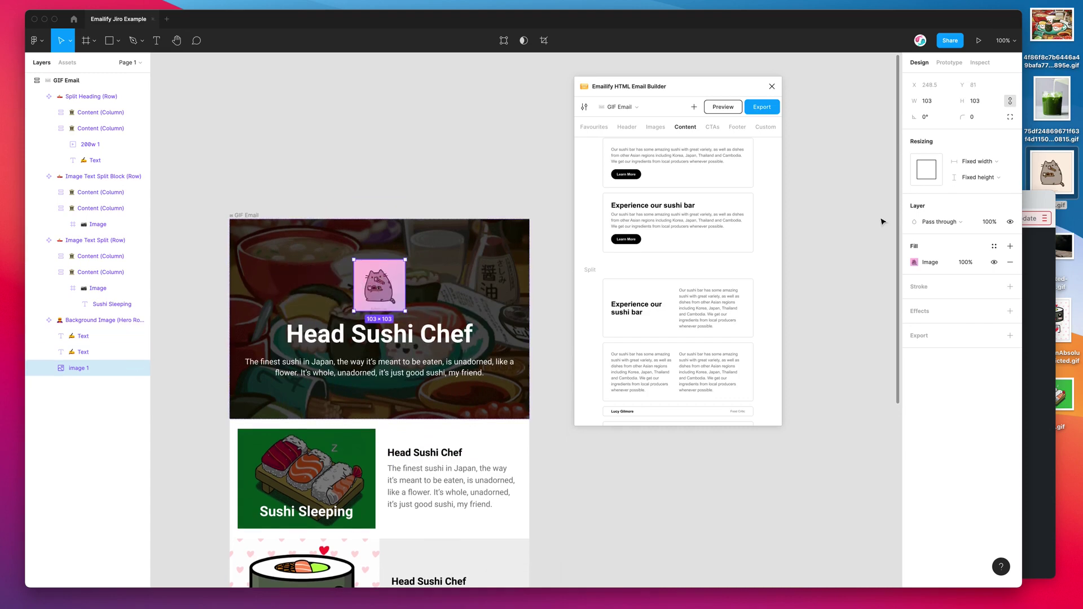
pyautogui.click(963, 117)
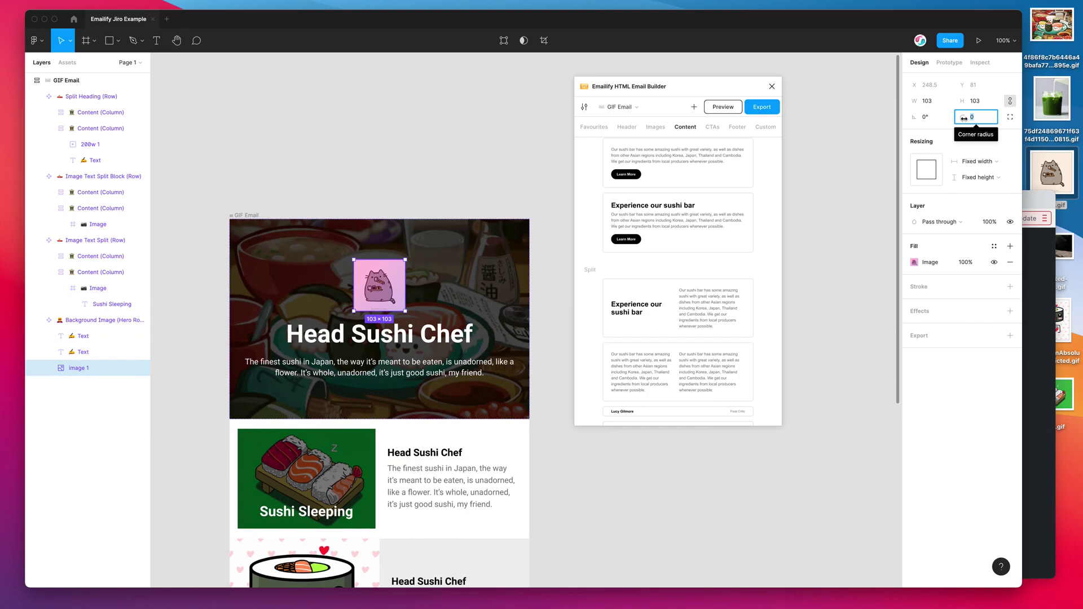
pyautogui.write('20')
pyautogui.press('Return')
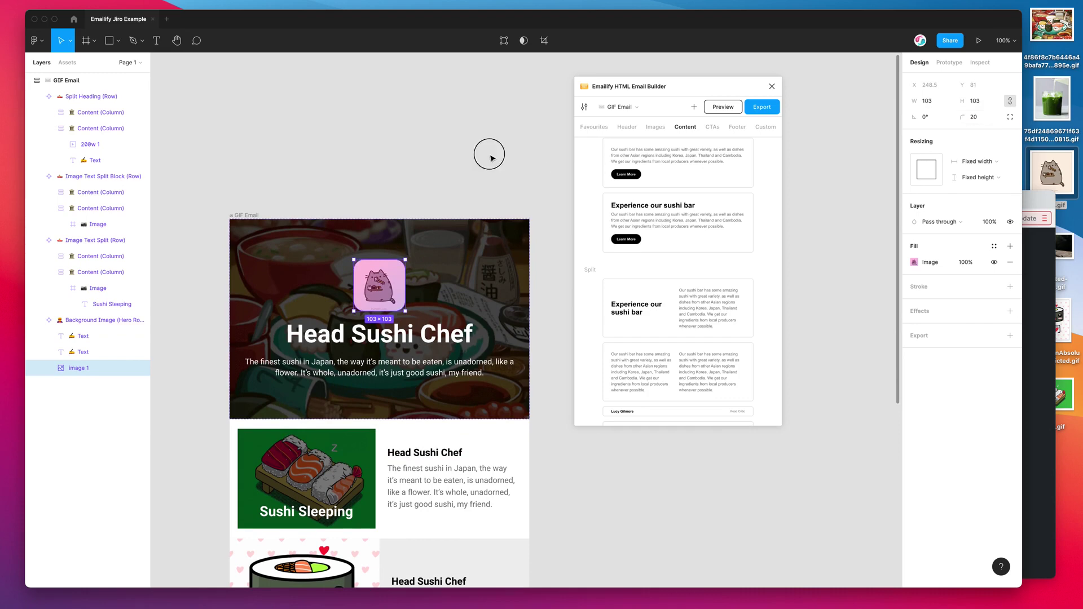
pyautogui.click(492, 158)
pyautogui.scroll(-3, 479, 169)
pyautogui.click(363, 240)
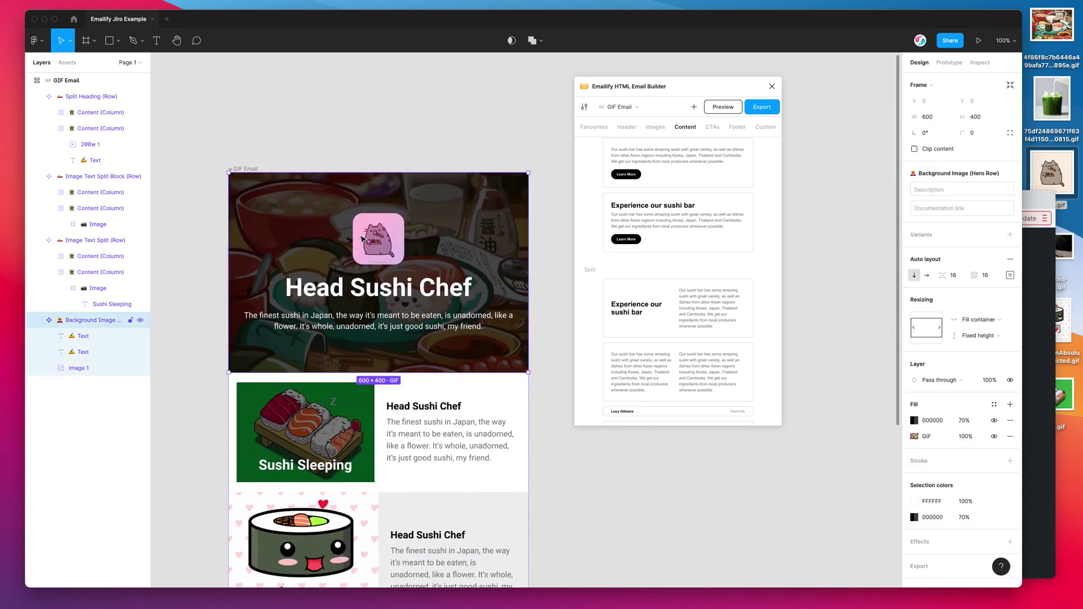
pyautogui.click(384, 238)
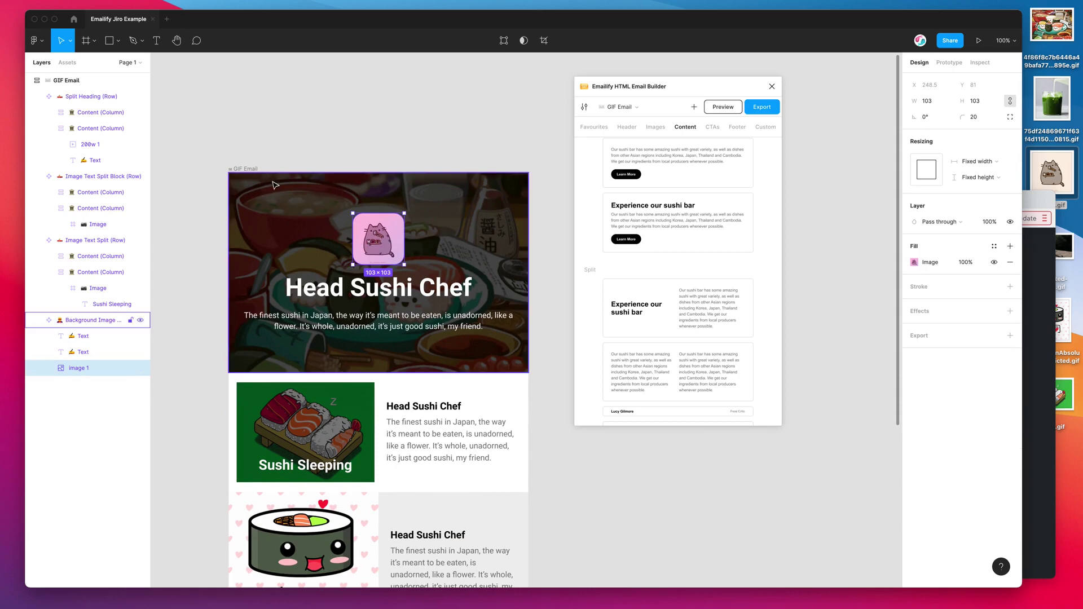
pyautogui.click(281, 202)
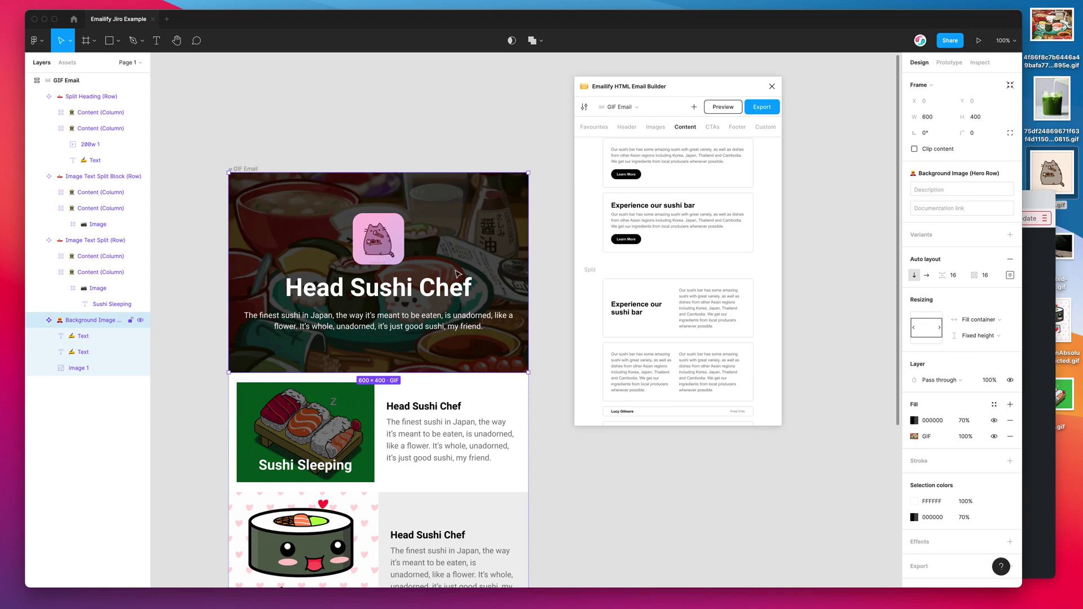
pyautogui.click(381, 244)
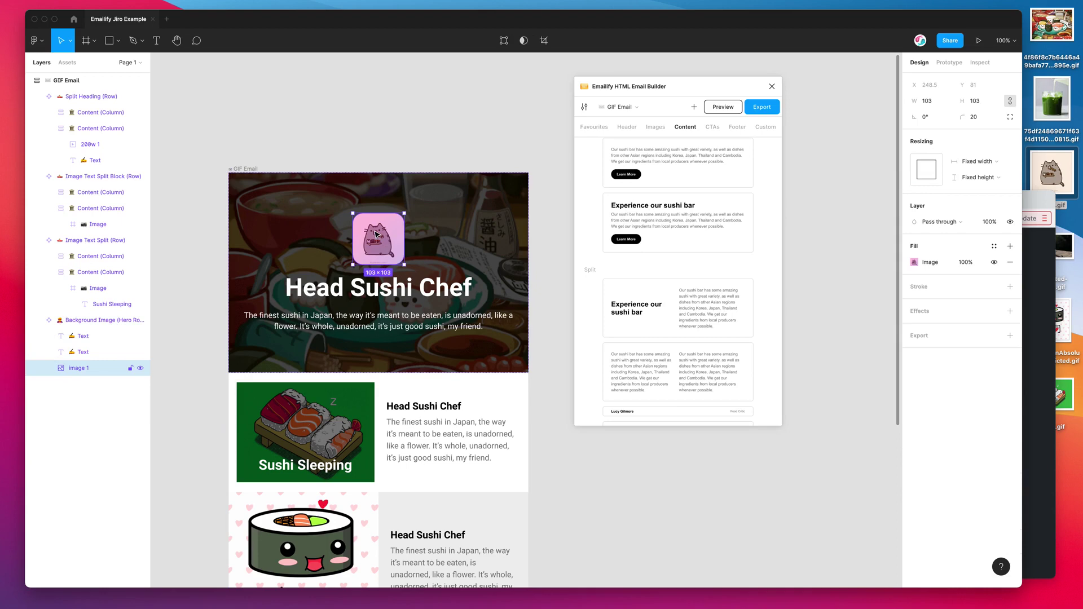
pyautogui.scroll(-2, 388, 252)
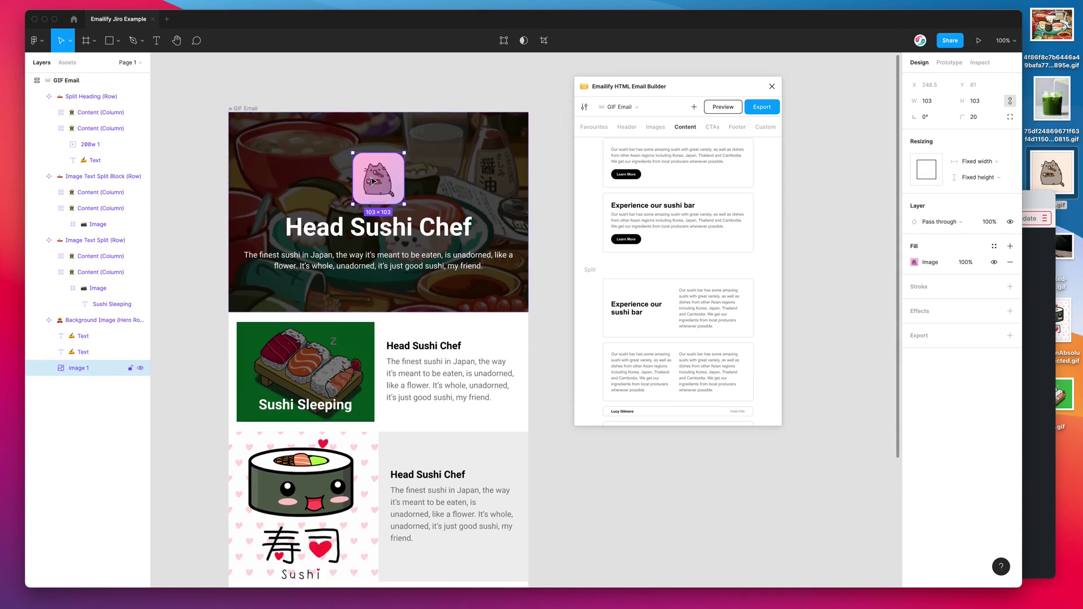
pyautogui.scroll(-3, 365, 179)
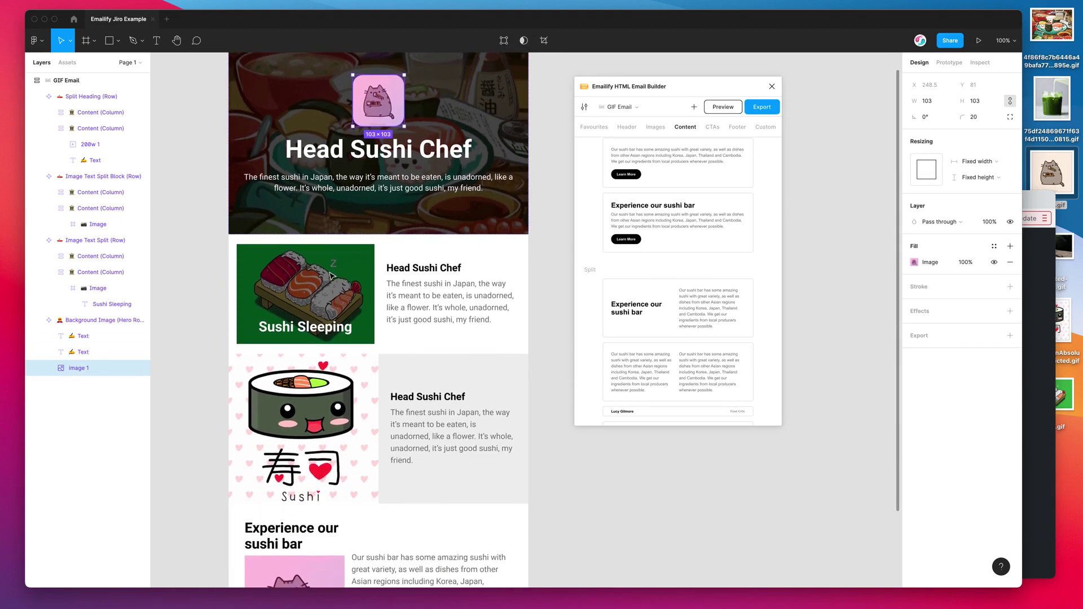
pyautogui.click(332, 275)
pyautogui.scroll(-1, 310, 291)
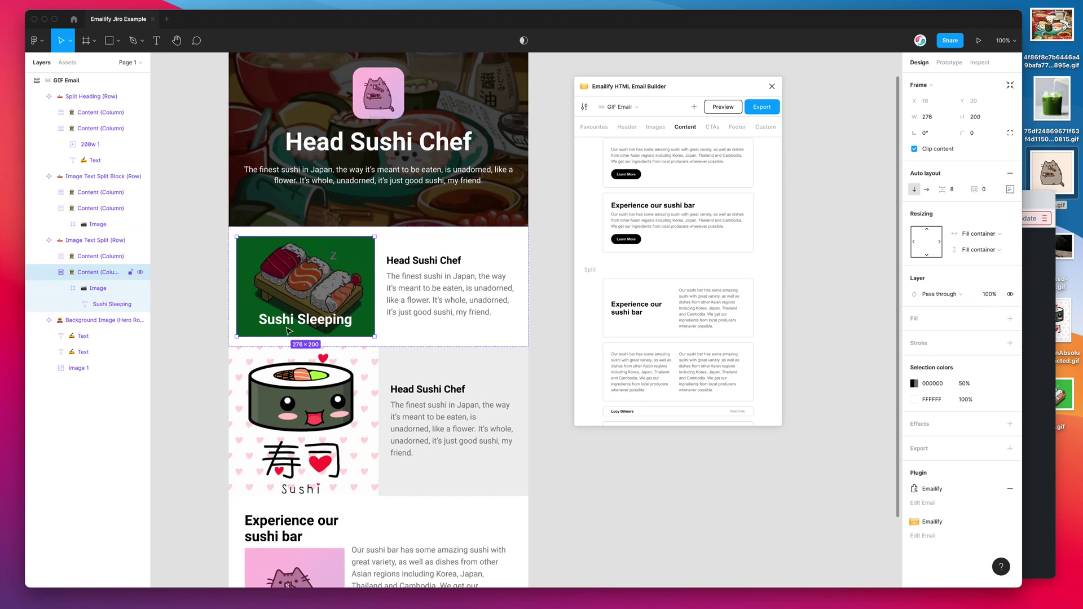
pyautogui.scroll(4, 293, 281)
pyautogui.click(294, 190)
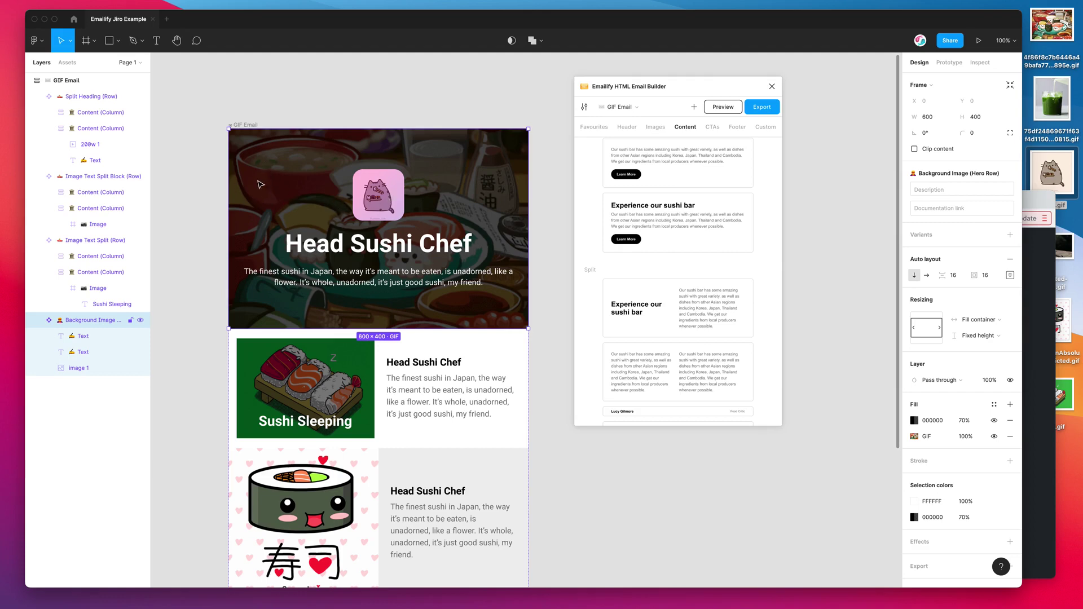
pyautogui.click(373, 199)
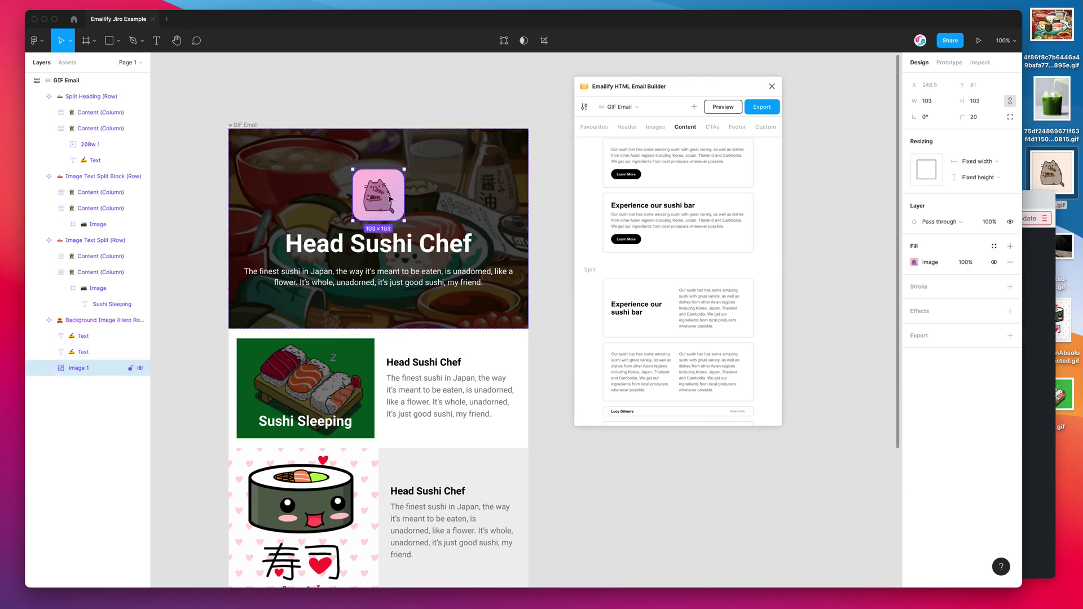
pyautogui.scroll(-5, 375, 203)
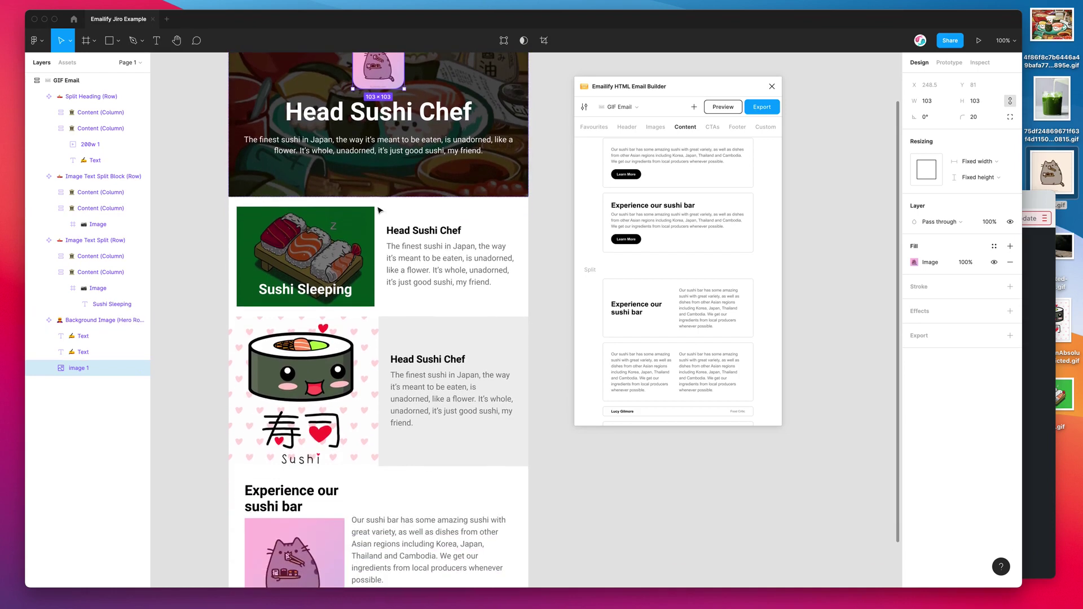
pyautogui.scroll(1, 377, 329)
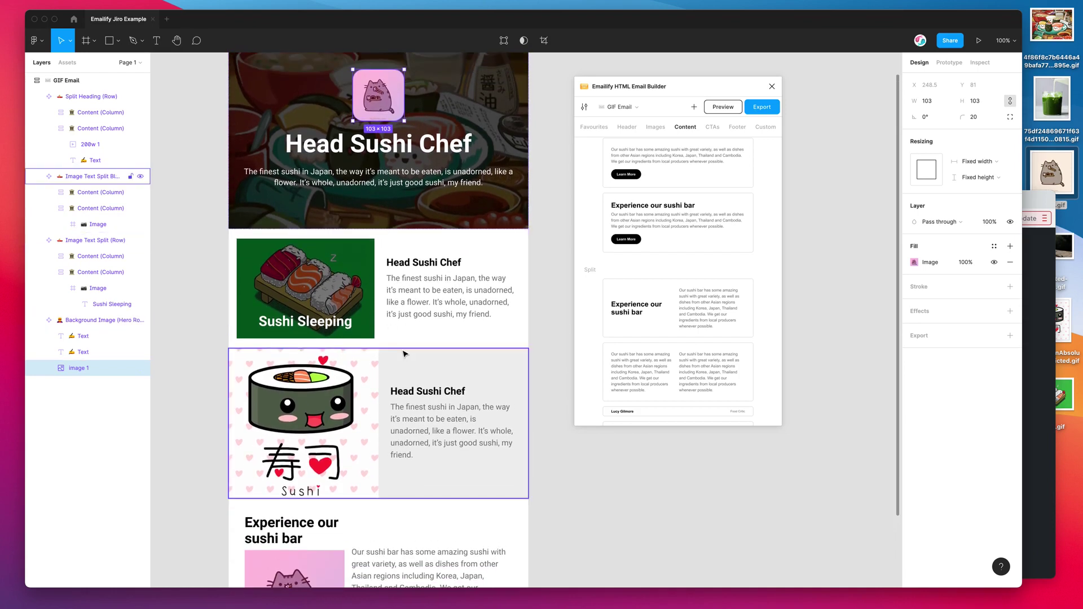
pyautogui.scroll(1, 397, 361)
pyautogui.scroll(-4, 396, 333)
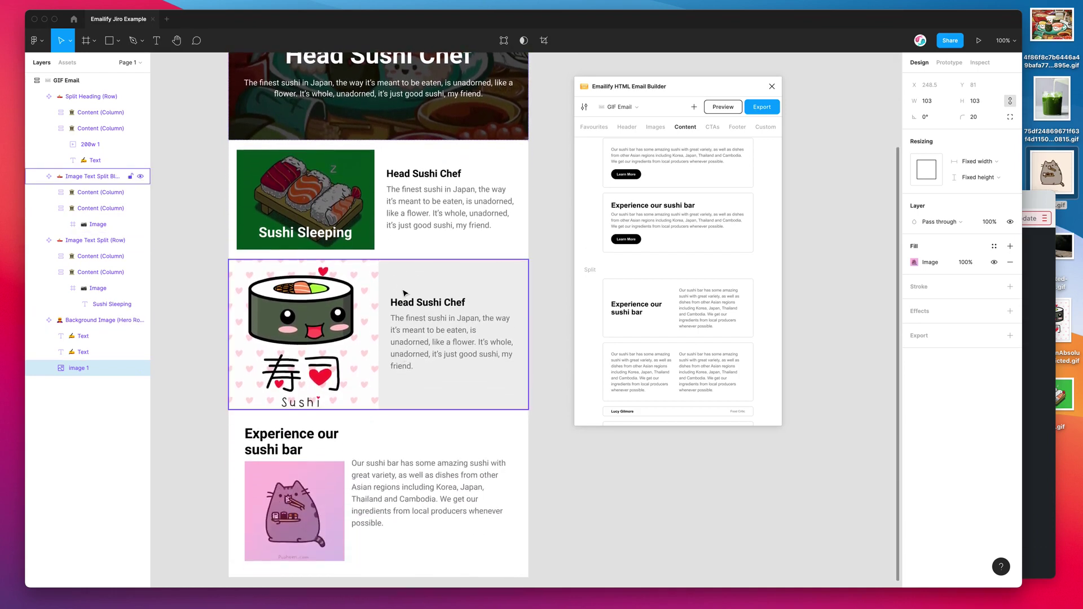
pyautogui.scroll(3, 404, 293)
pyautogui.scroll(3, 405, 293)
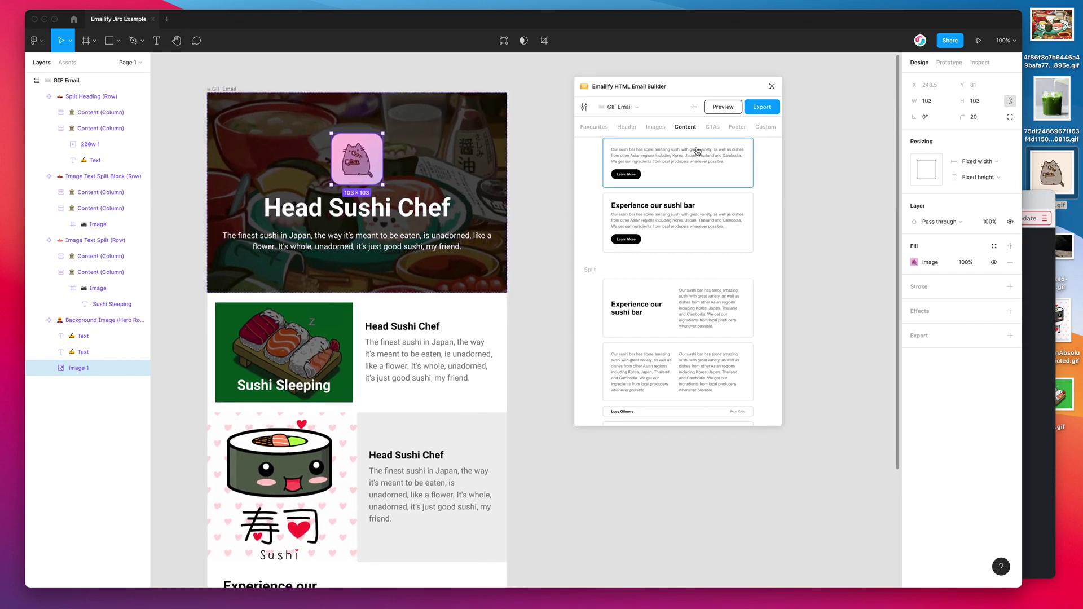
pyautogui.scroll(5, 672, 186)
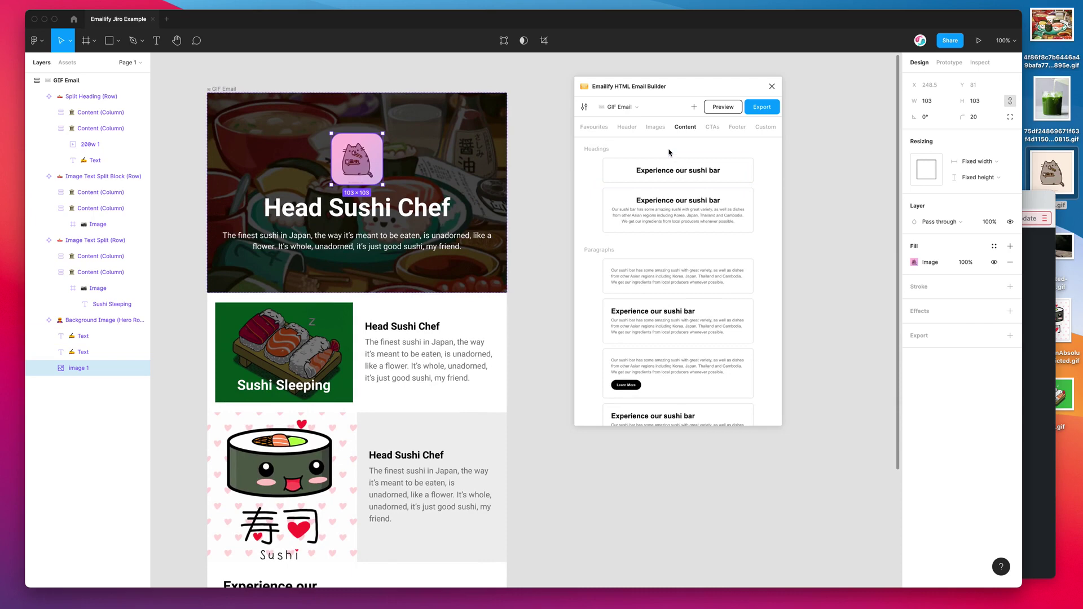
pyautogui.click(720, 109)
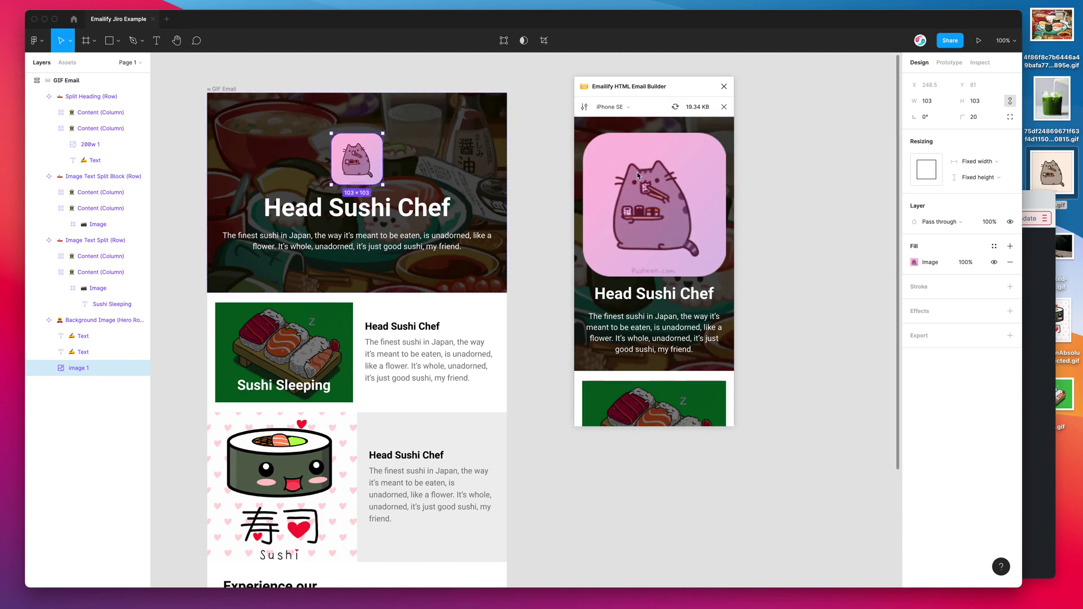
pyautogui.click(626, 107)
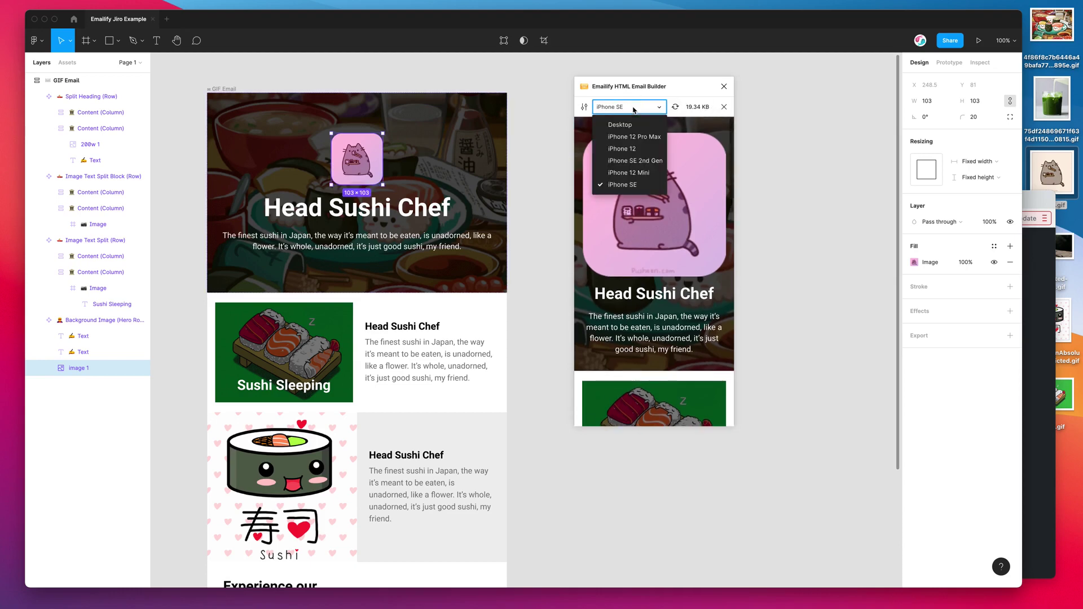
pyautogui.click(625, 149)
pyautogui.click(631, 109)
pyautogui.click(620, 124)
pyautogui.moveTo(659, 88); pyautogui.dragTo(645, 84)
pyautogui.scroll(-5, 653, 192)
pyautogui.scroll(-2, 652, 254)
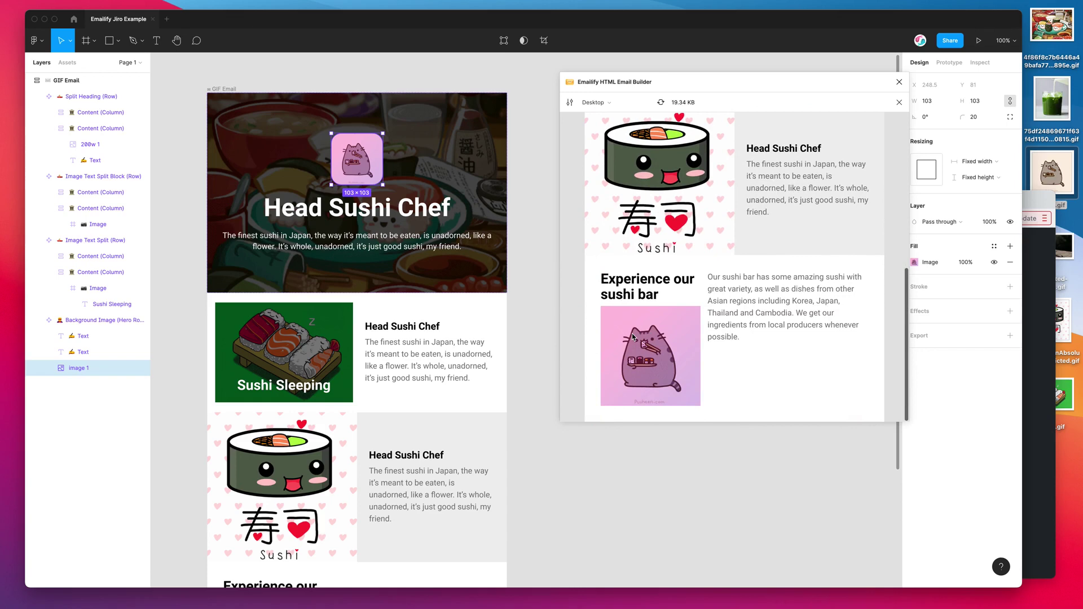
pyautogui.scroll(6, 631, 337)
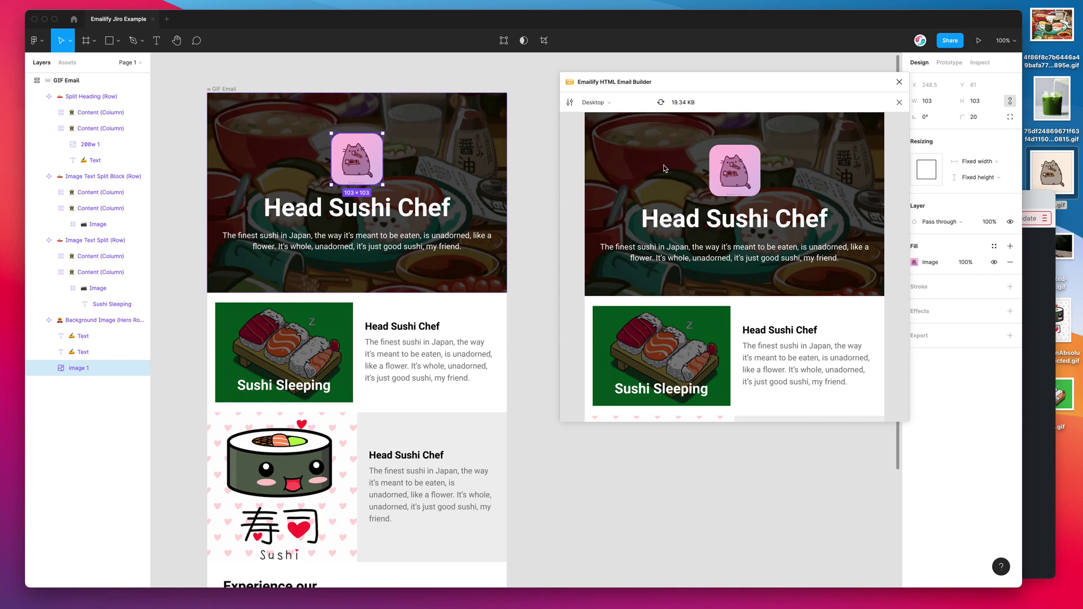
pyautogui.moveTo(710, 83); pyautogui.dragTo(675, 80)
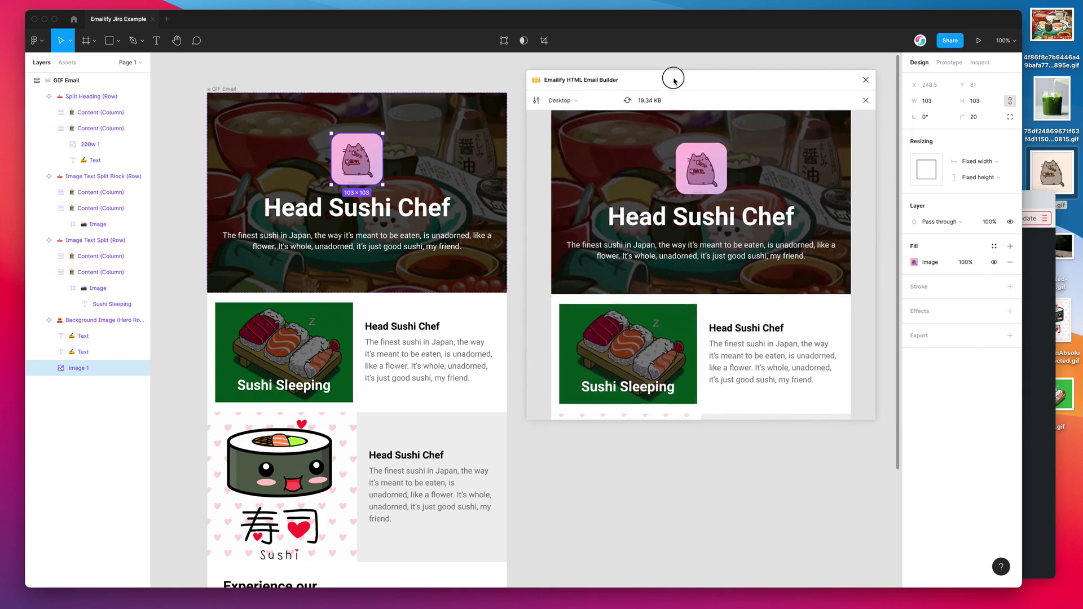
pyautogui.click(865, 101)
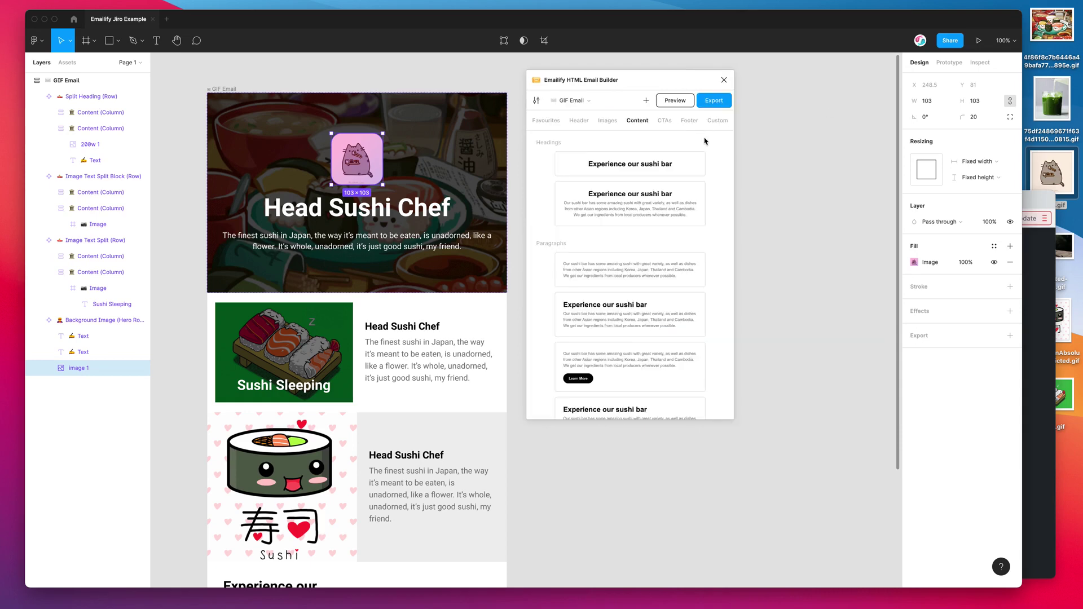
# - Export the GIF Email to HTML with Emailify's Export To Code option
pyautogui.click(713, 102)
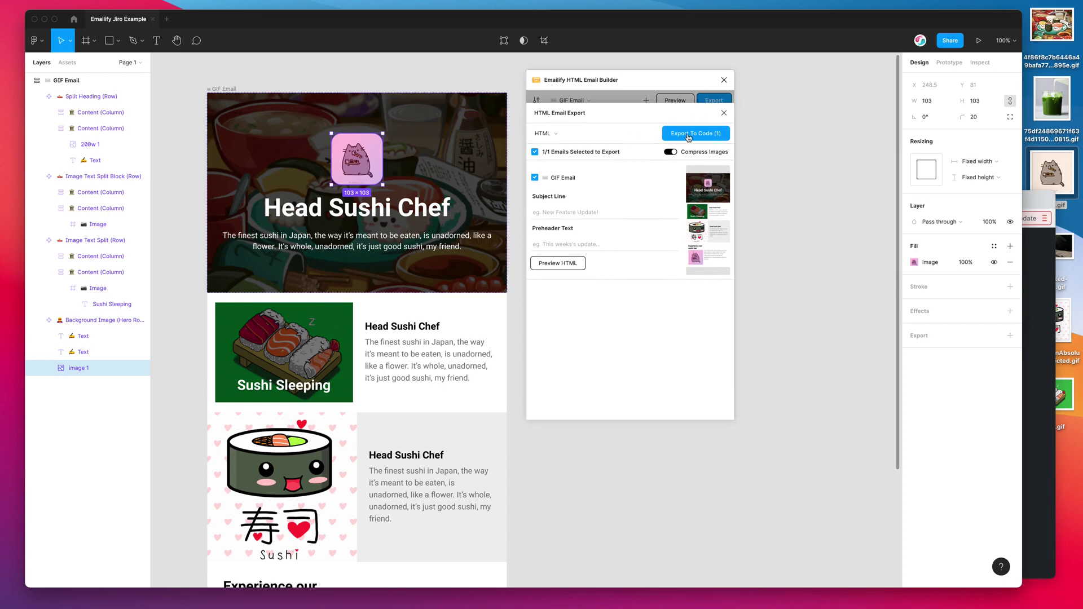
pyautogui.click(689, 136)
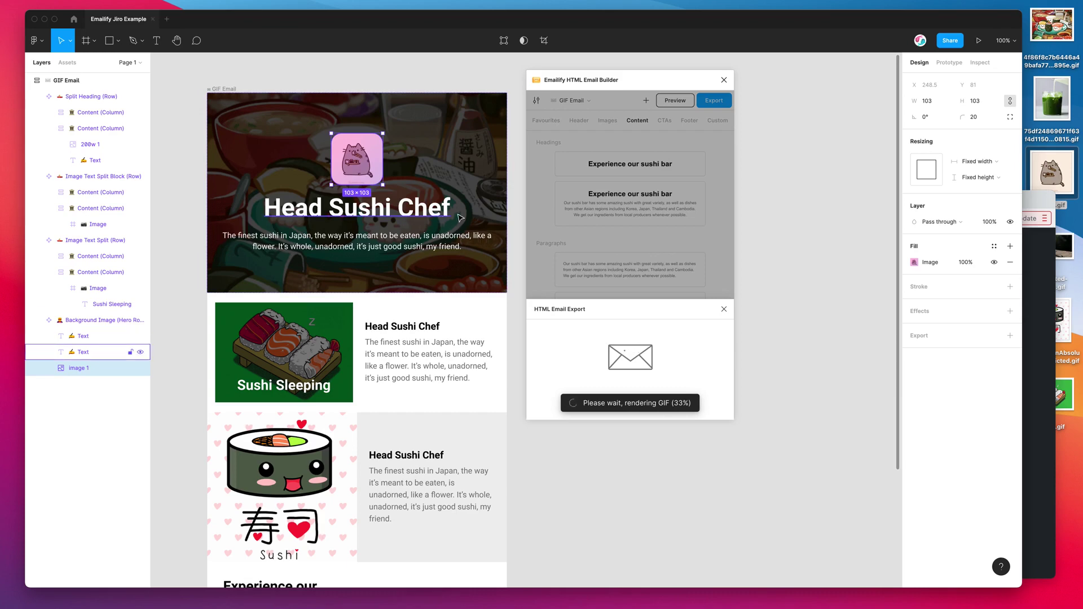
pyautogui.scroll(-3, 277, 359)
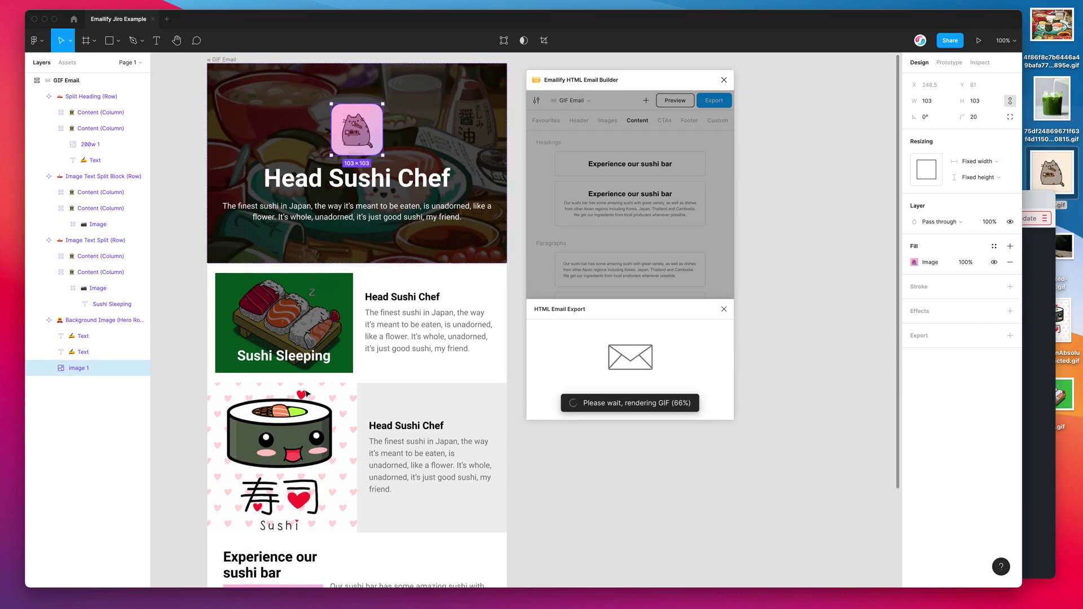
pyautogui.scroll(-2, 364, 197)
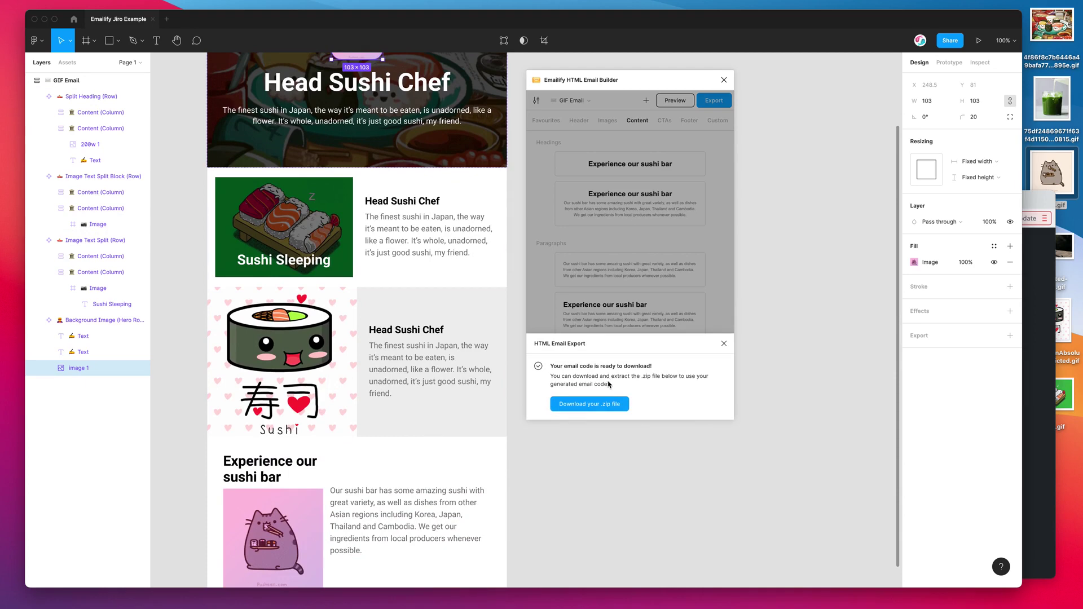
# - Save the code zip to the Desktop and open the extracted export folder
pyautogui.click(573, 407)
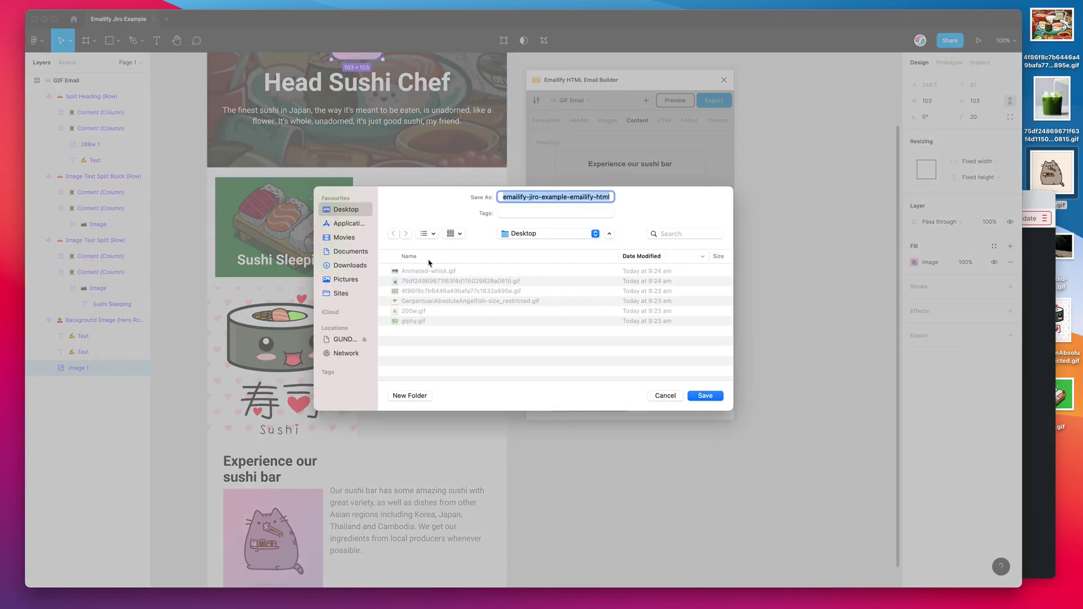
pyautogui.click(703, 396)
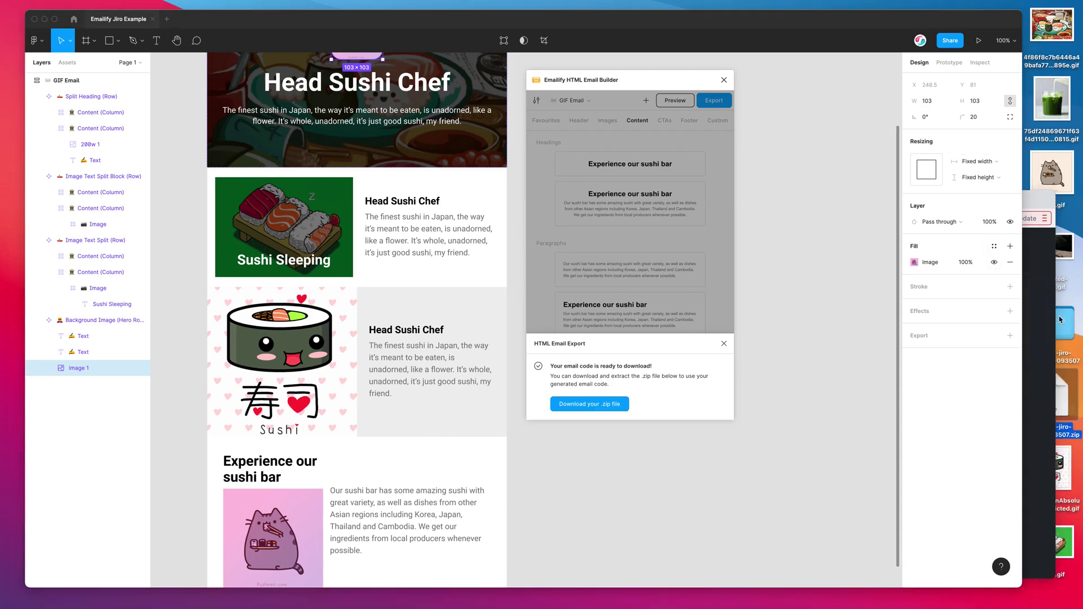
pyautogui.doubleClick(1066, 320)
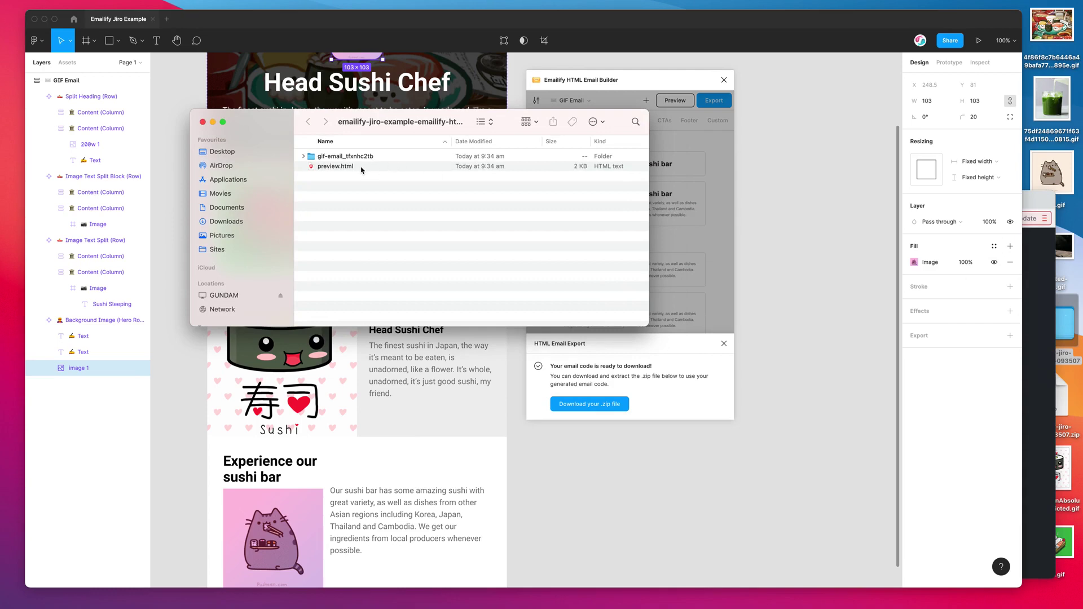
# - Open preview.html in Brave and enlarge the window
pyautogui.click(333, 167)
pyautogui.moveTo(328, 168); pyautogui.dragTo(1032, 326)
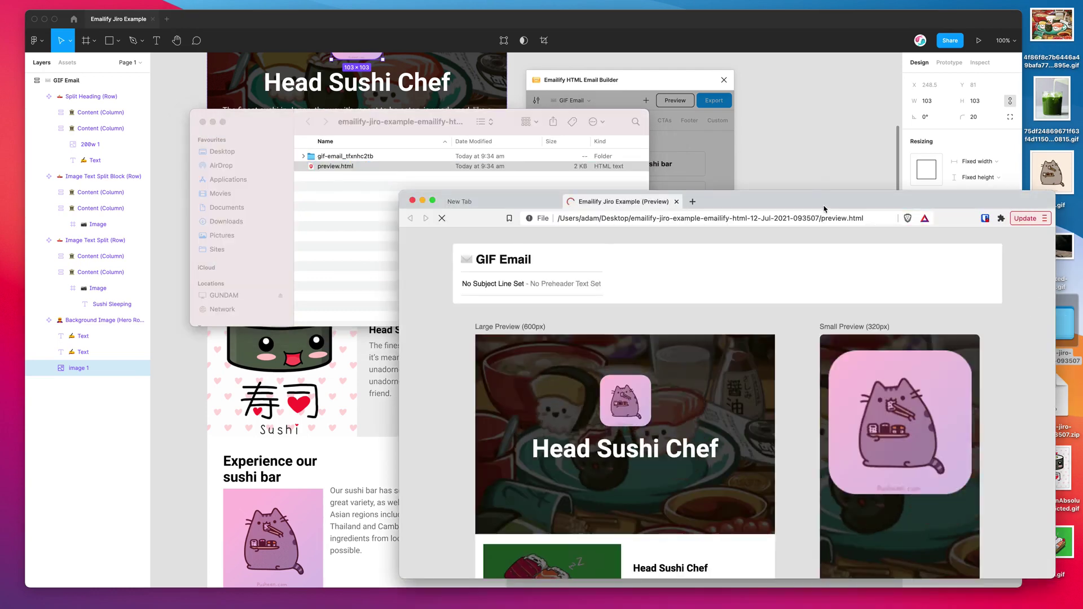
pyautogui.doubleClick(820, 205)
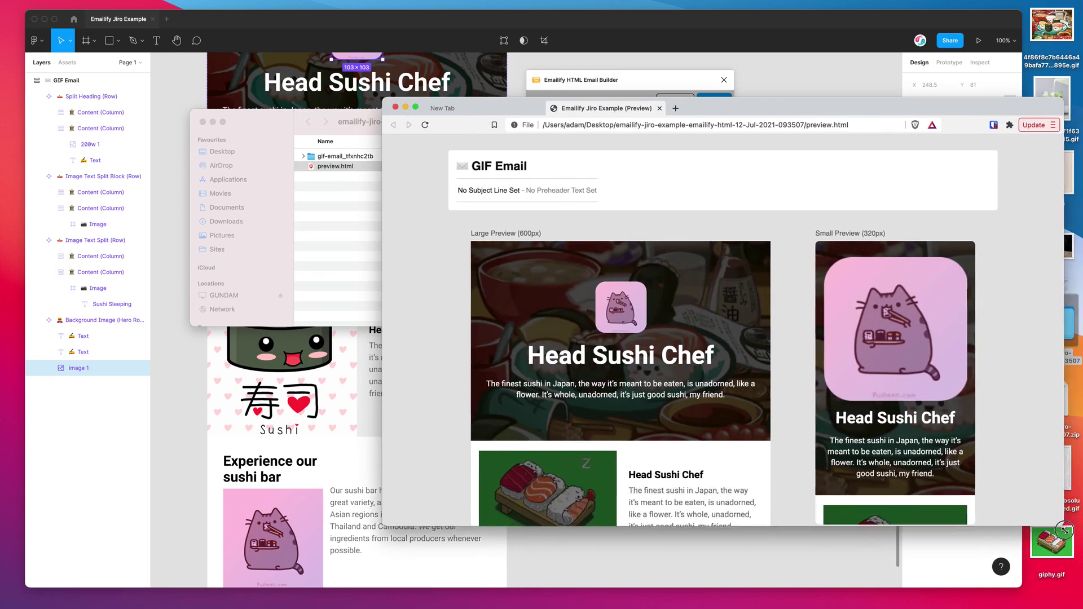
pyautogui.scroll(-3, 645, 335)
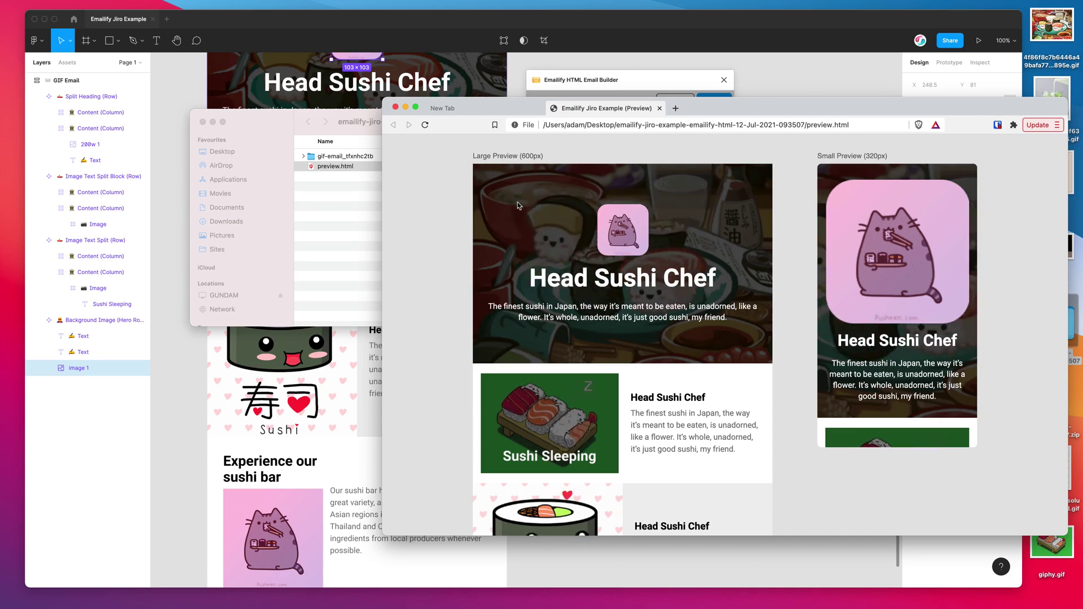
pyautogui.scroll(-1, 564, 203)
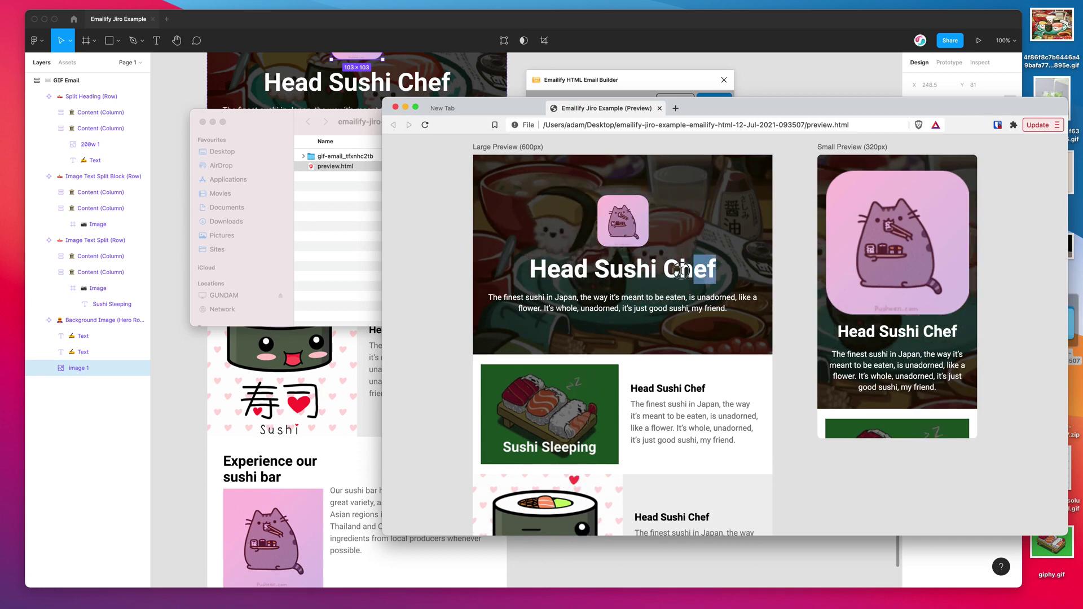
# - Confirm the hero heading and paragraph are selectable text and inspect the cat image
pyautogui.moveTo(728, 310); pyautogui.dragTo(544, 260)
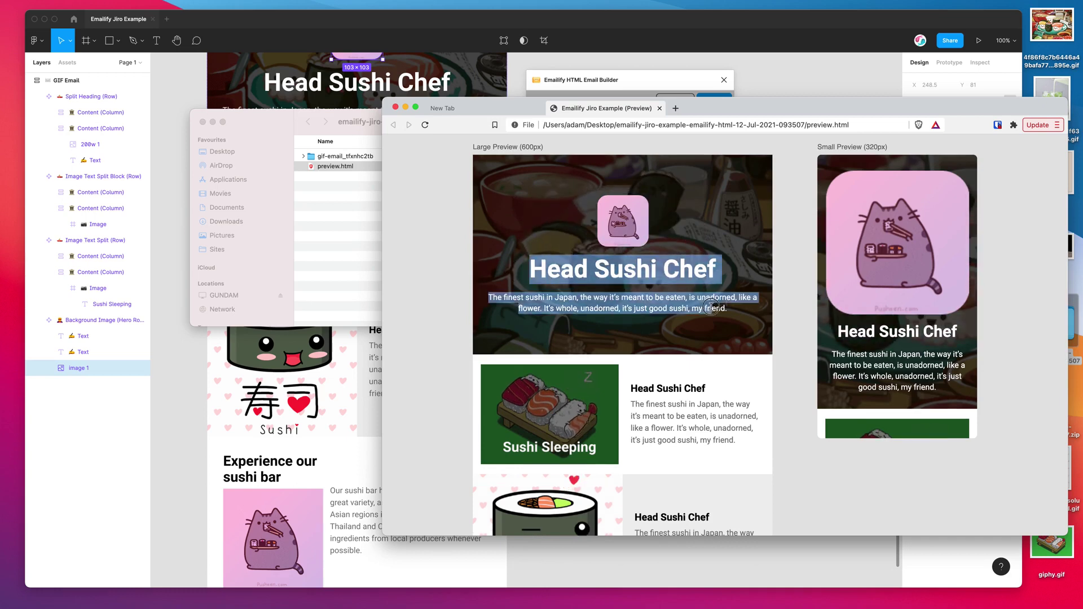
pyautogui.click(543, 260)
pyautogui.moveTo(728, 309); pyautogui.dragTo(530, 261)
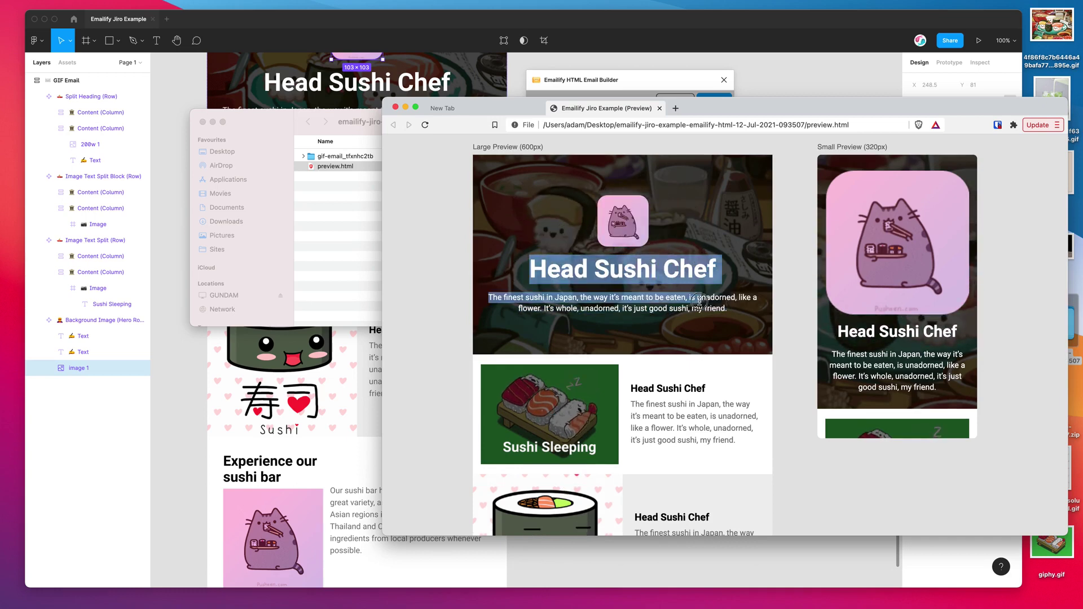
pyautogui.click(649, 263)
pyautogui.moveTo(656, 266); pyautogui.dragTo(689, 226)
pyautogui.click(688, 226)
pyautogui.rightClick(630, 226)
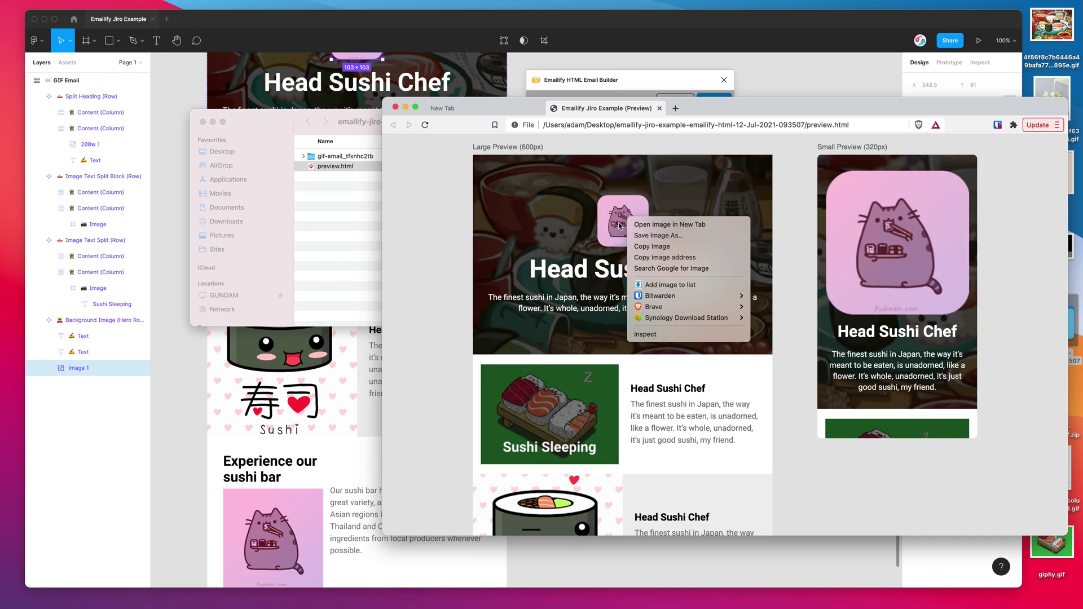
pyautogui.click(541, 181)
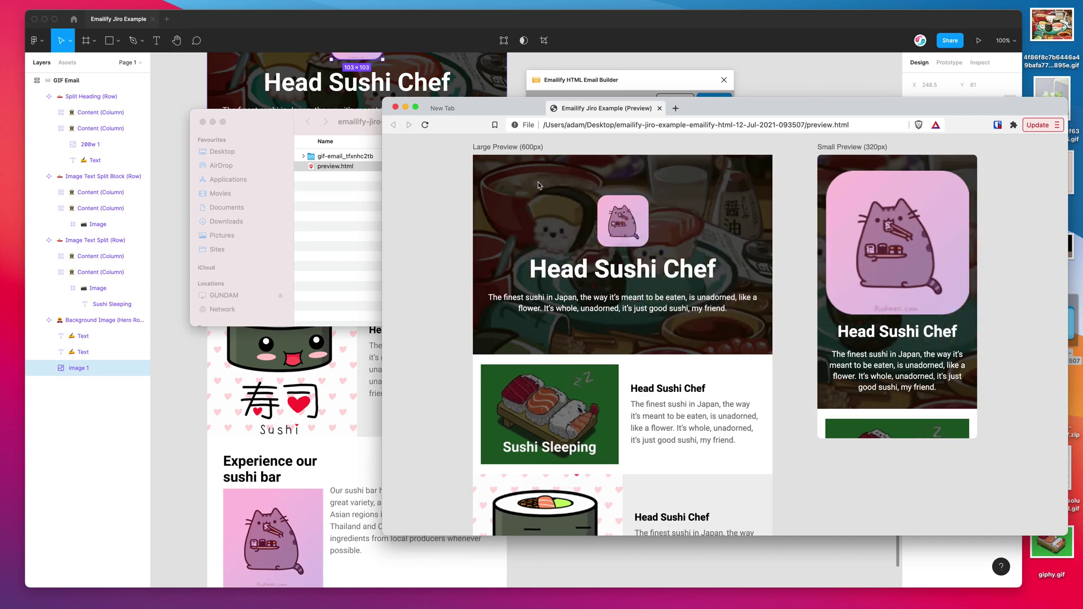
# - Scroll through the 600px and 320px email previews
pyautogui.scroll(2, 535, 191)
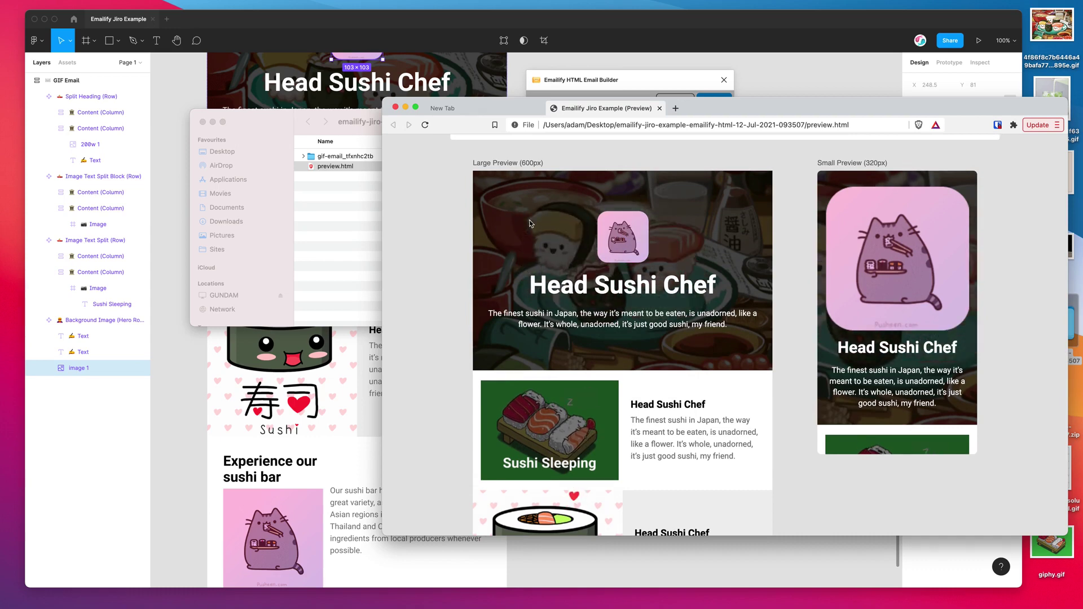
pyautogui.scroll(-2, 530, 224)
pyautogui.scroll(2, 531, 223)
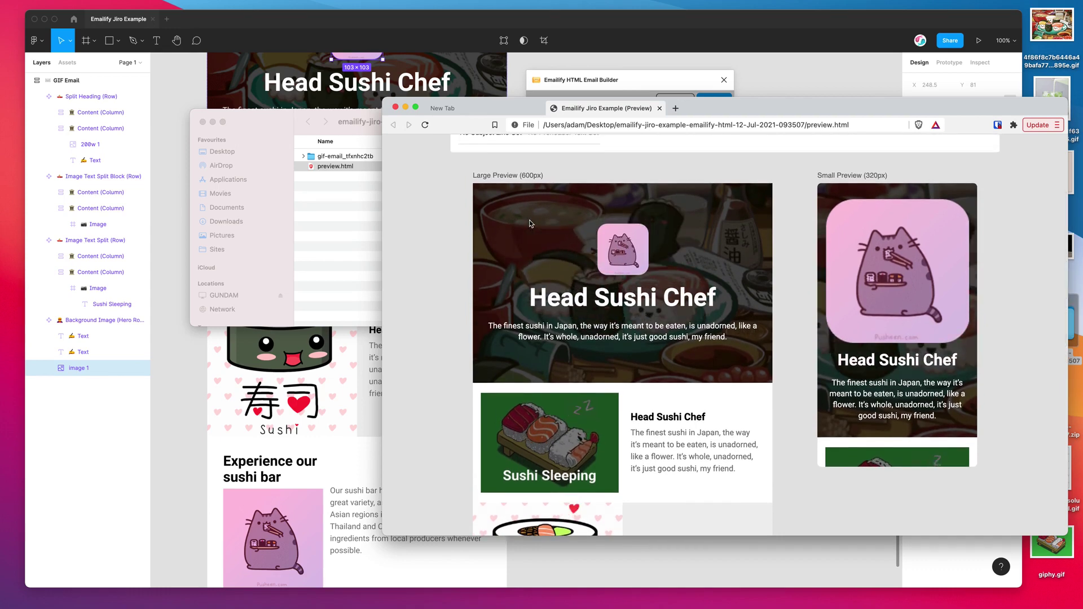
pyautogui.scroll(-5, 522, 217)
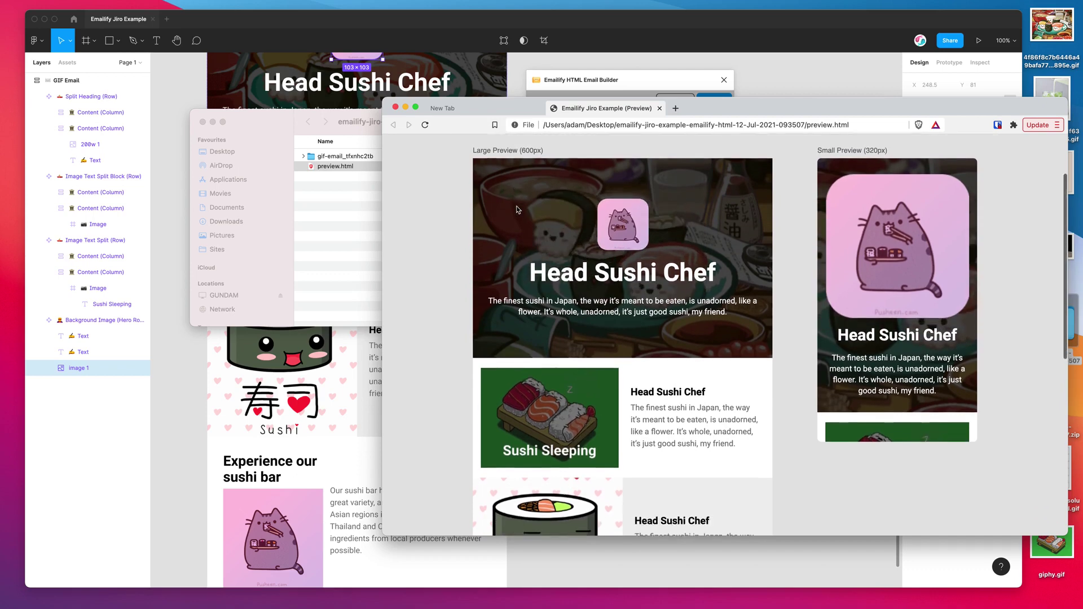
pyautogui.scroll(-1, 536, 237)
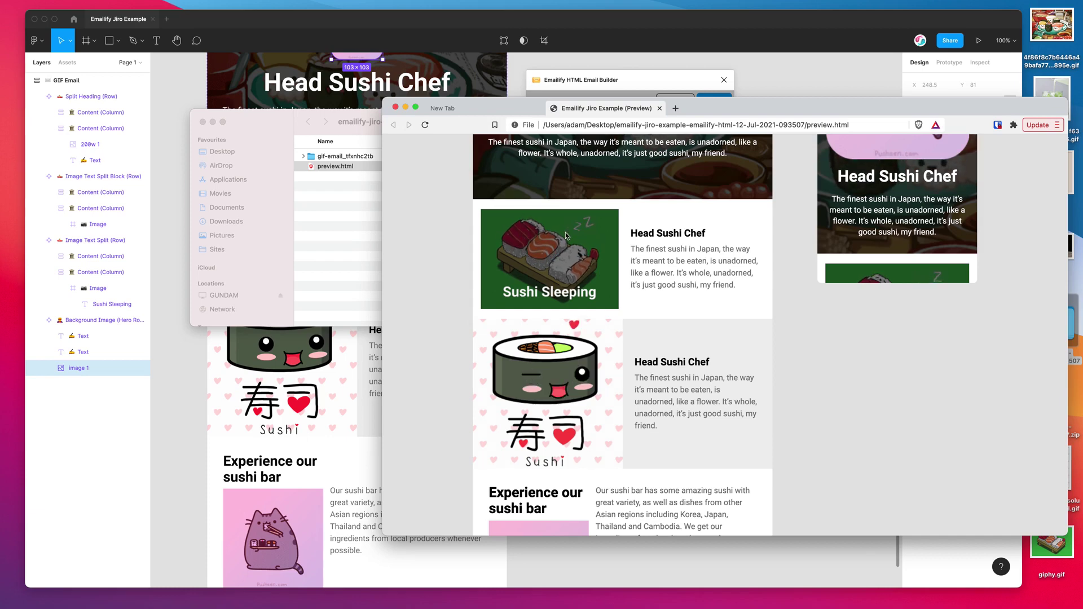
# - Scroll down the preview checking the animated GIF rows and selectable text
pyautogui.moveTo(515, 298); pyautogui.dragTo(553, 300)
pyautogui.scroll(3, 589, 296)
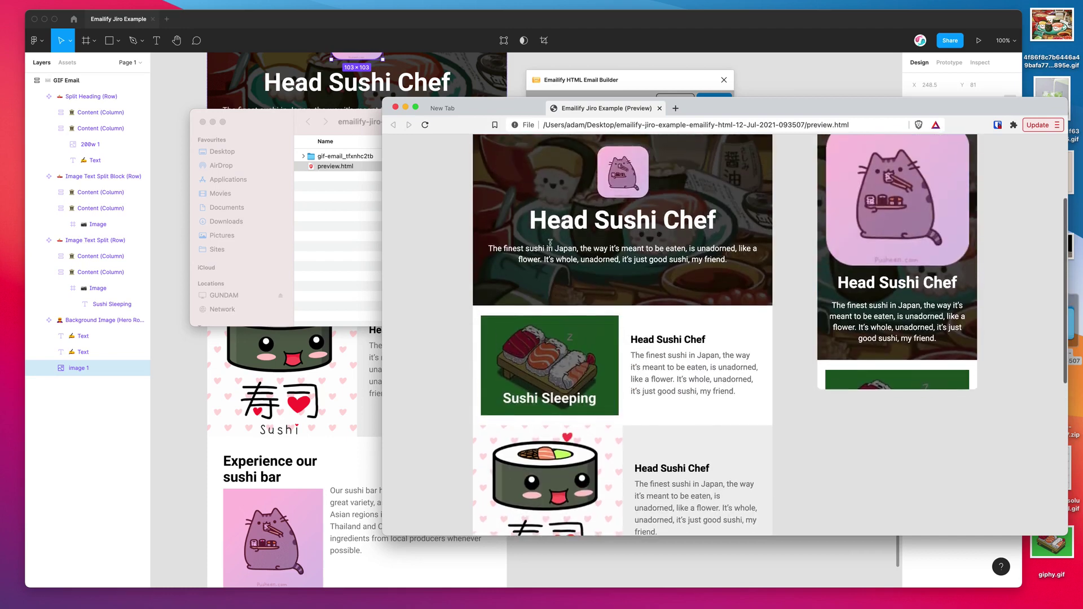
pyautogui.scroll(-3, 588, 296)
pyautogui.moveTo(641, 318); pyautogui.dragTo(541, 294)
pyautogui.click(632, 266)
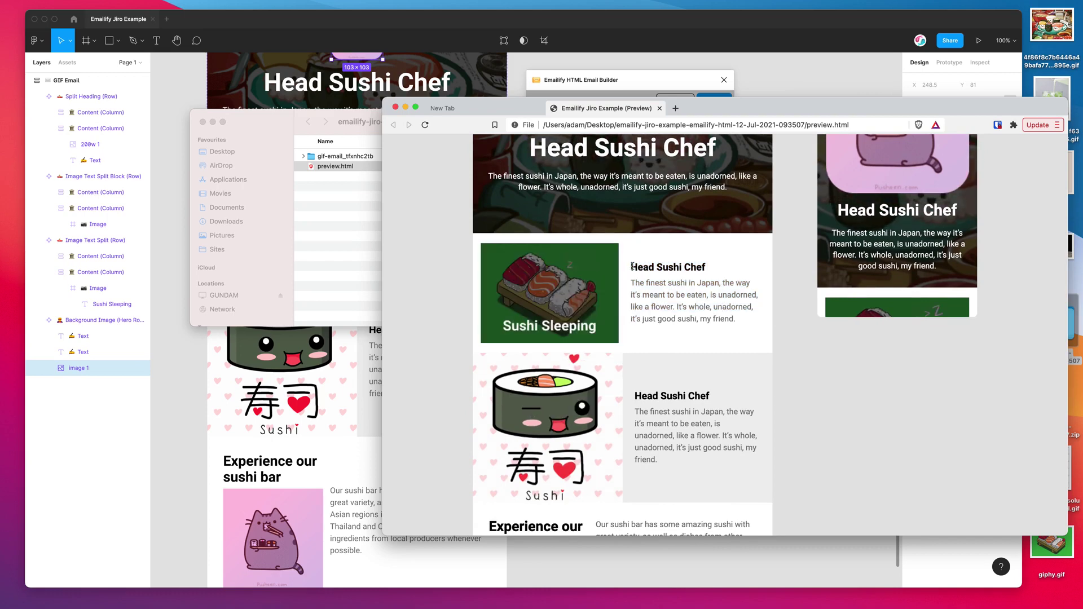
pyautogui.scroll(-2, 633, 266)
pyautogui.scroll(-3, 633, 266)
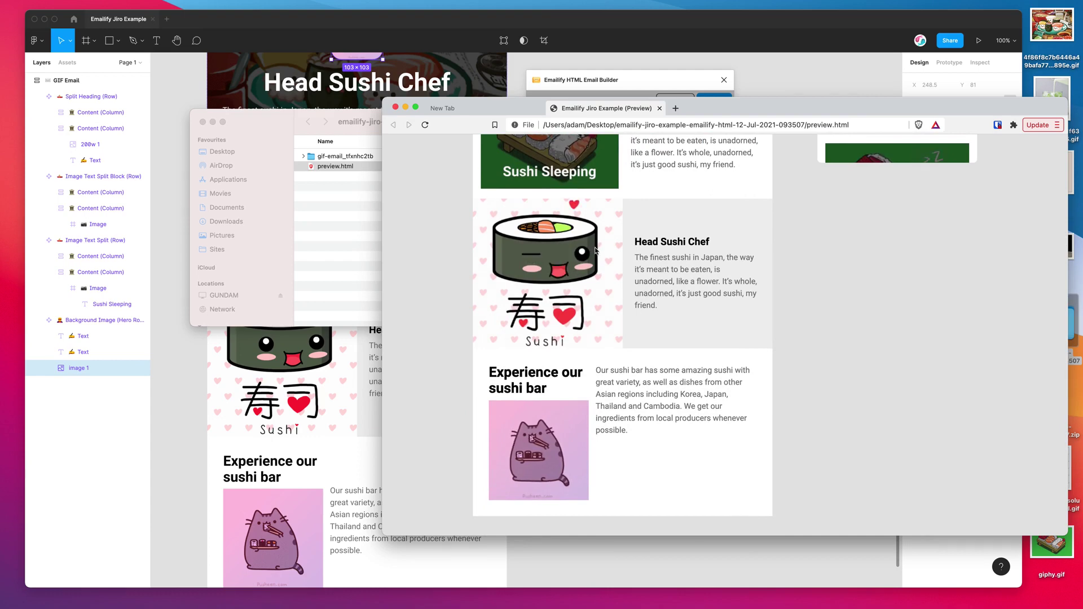
pyautogui.scroll(1, 590, 246)
pyautogui.scroll(-4, 591, 246)
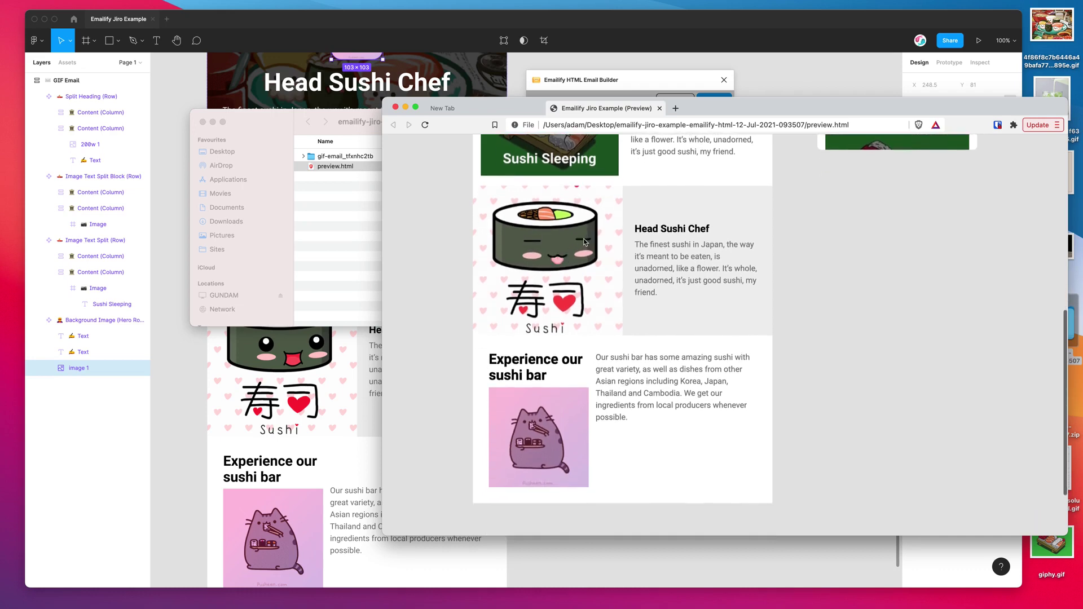
pyautogui.scroll(-1, 589, 314)
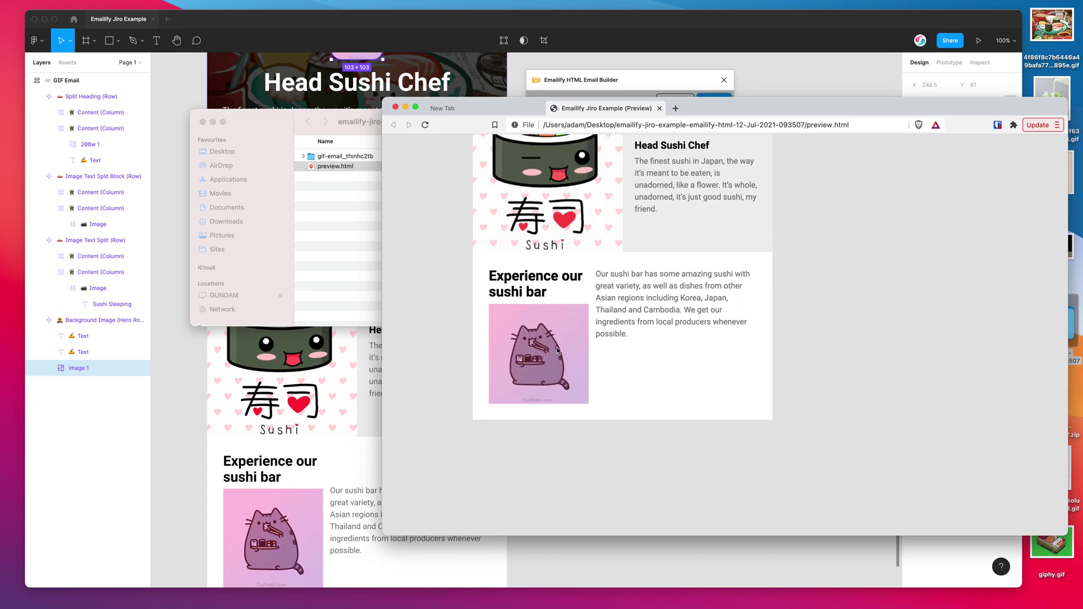
# - Scroll back up, inspect the cat image in the 320px preview, and return to Figma
pyautogui.scroll(1, 552, 356)
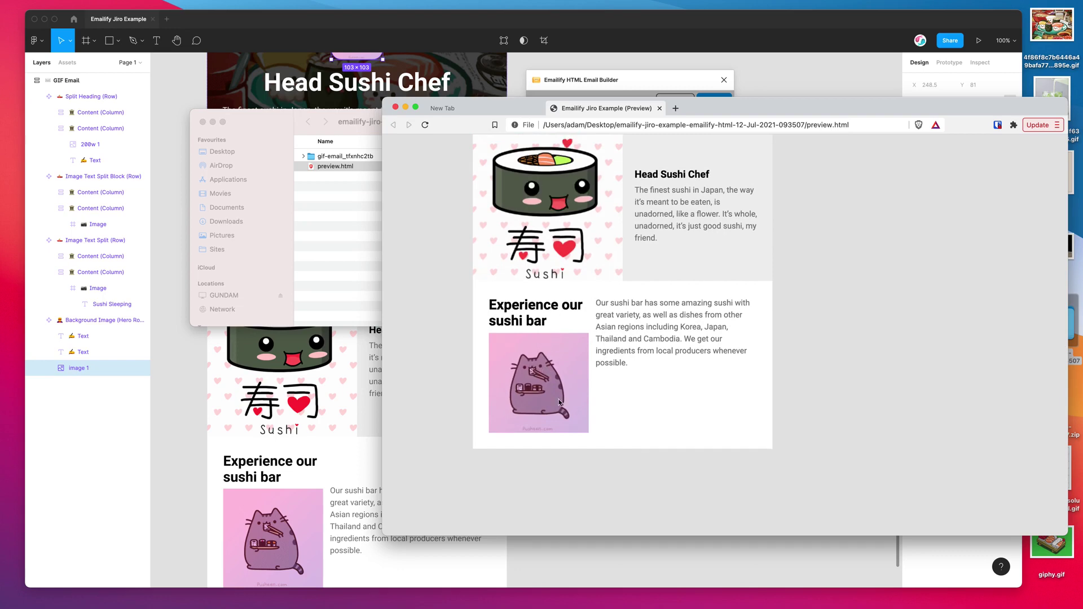
pyautogui.scroll(5, 522, 375)
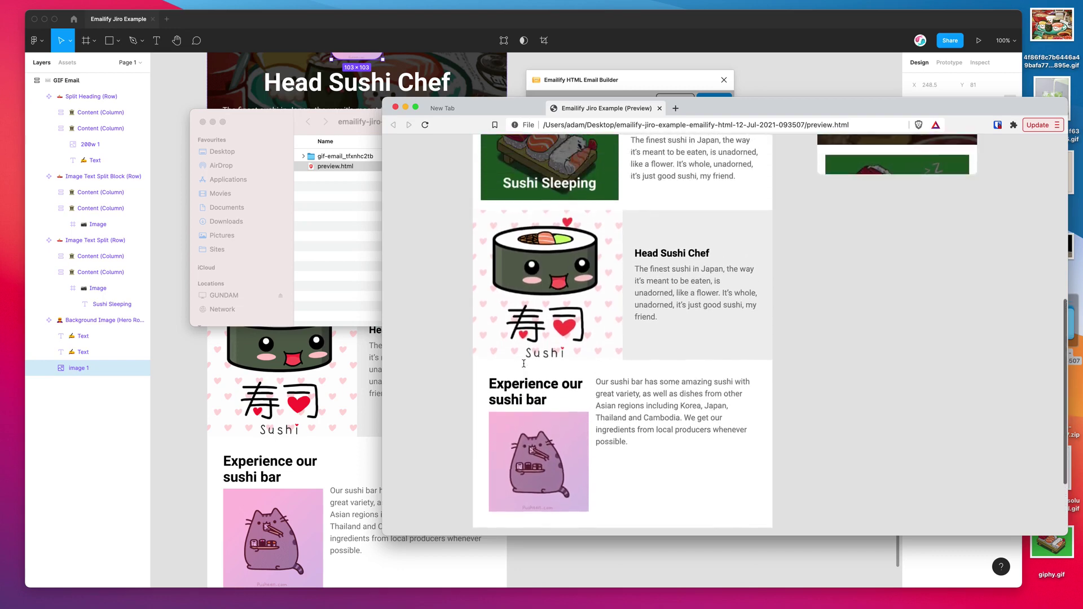
pyautogui.scroll(3, 564, 373)
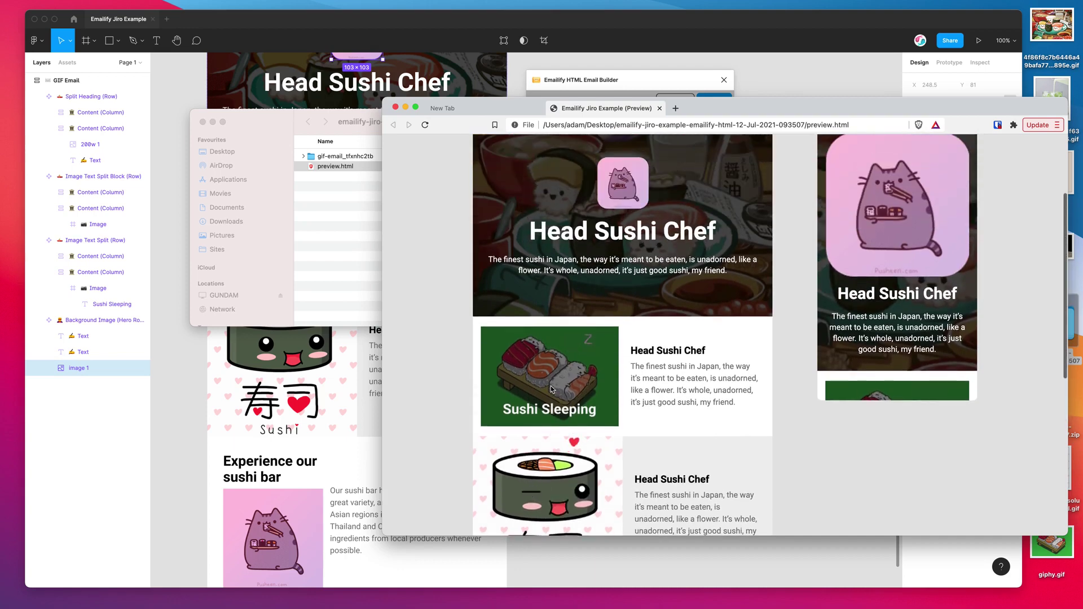
pyautogui.scroll(2, 577, 373)
pyautogui.moveTo(618, 205); pyautogui.dragTo(739, 324)
pyautogui.click(739, 325)
pyautogui.scroll(1, 899, 301)
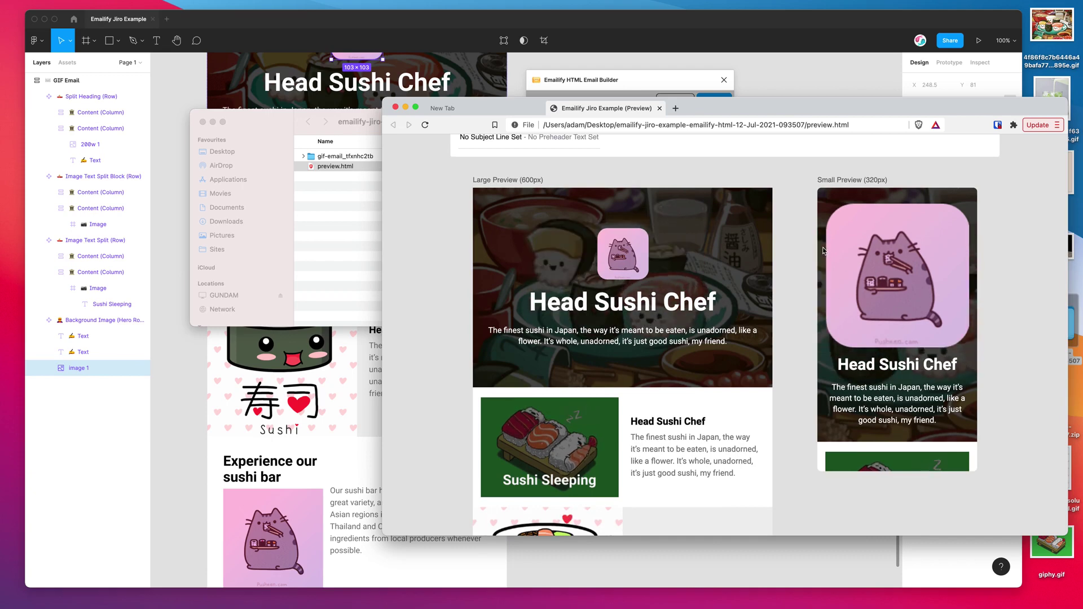
pyautogui.doubleClick(938, 273)
pyautogui.click(469, 188)
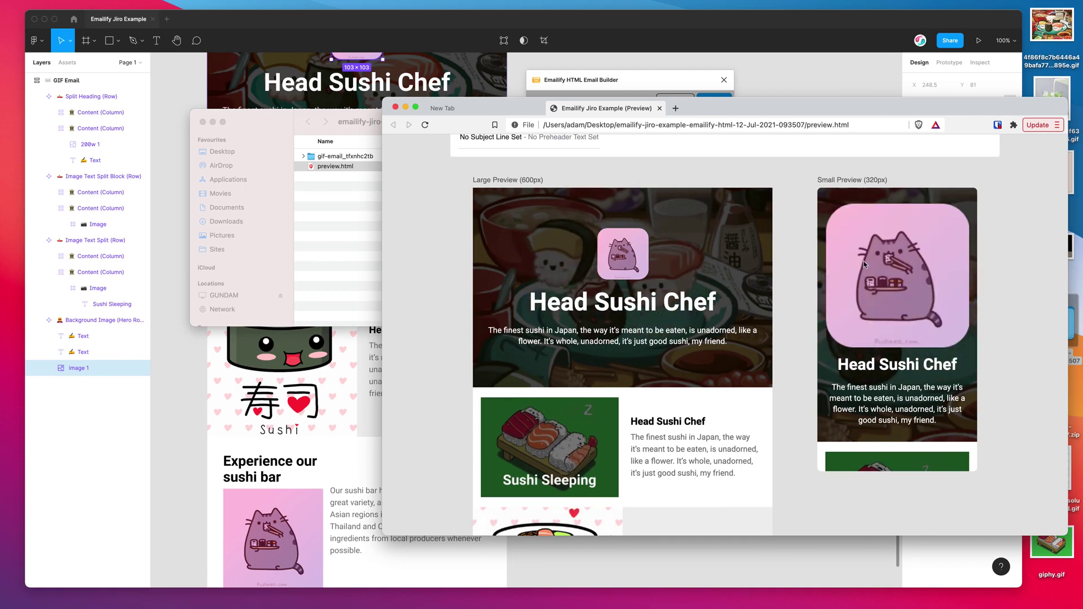
pyautogui.click(576, 82)
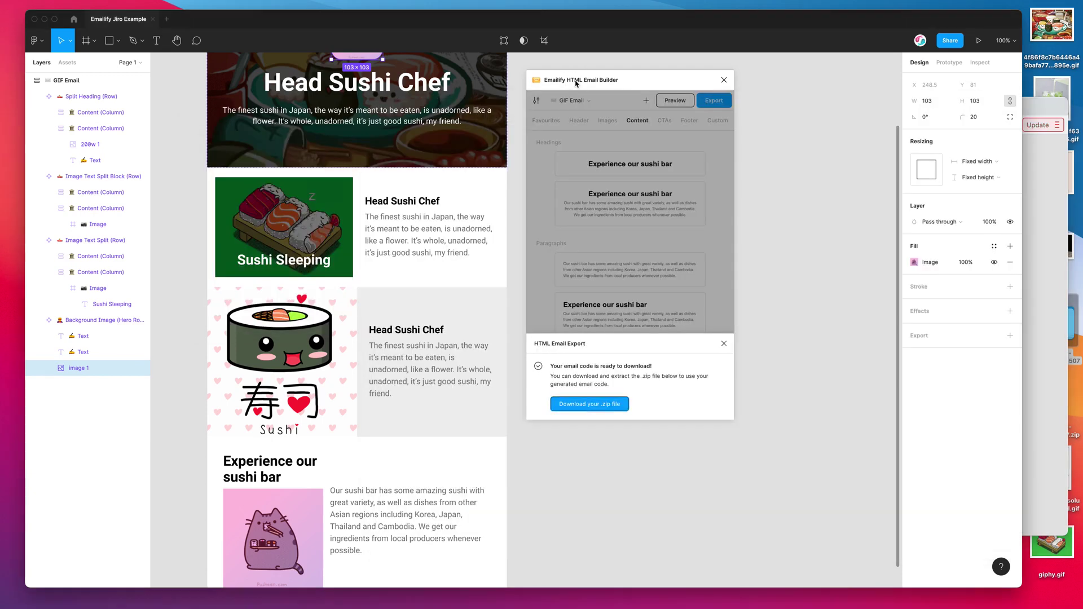
# - Close the export panel and give the hero cat icon 44×44 Emailify mobile overrides
pyautogui.click(575, 141)
pyautogui.scroll(5, 402, 144)
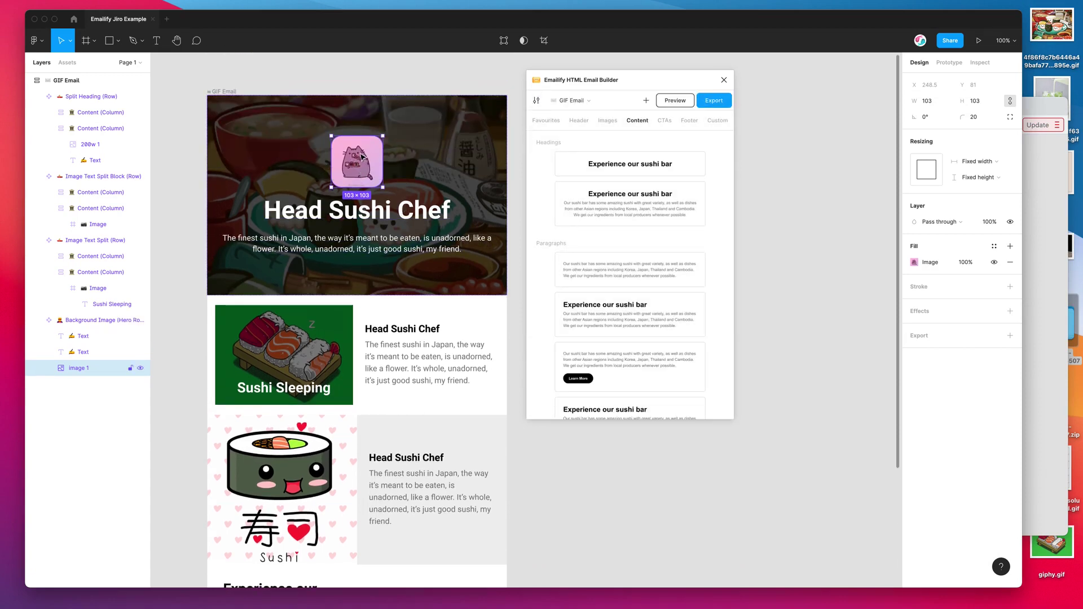
pyautogui.click(537, 103)
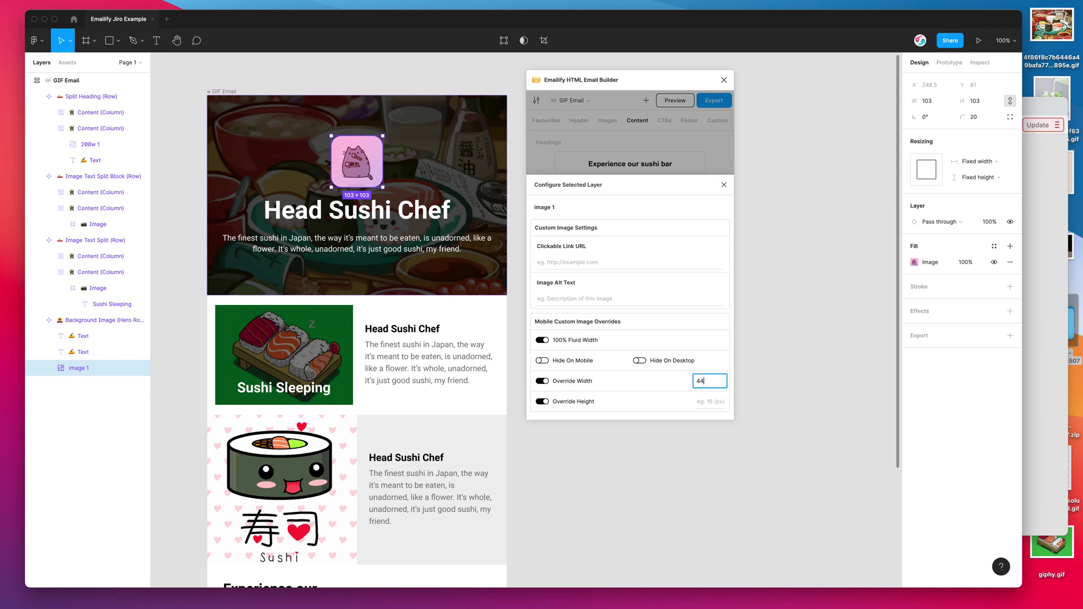
pyautogui.click(710, 401)
pyautogui.scroll(2, 686, 299)
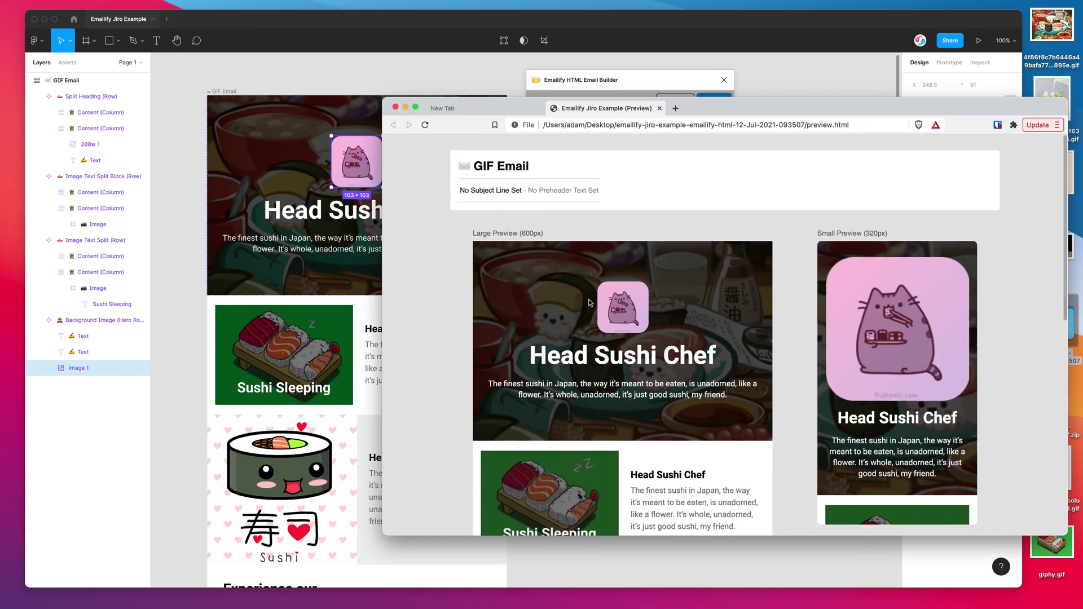
pyautogui.scroll(-1, 599, 302)
pyautogui.moveTo(531, 299); pyautogui.dragTo(733, 356)
pyautogui.click(738, 359)
pyautogui.scroll(-1, 737, 357)
pyautogui.scroll(2, 706, 282)
pyautogui.moveTo(702, 113); pyautogui.dragTo(786, 96)
pyautogui.scroll(-1, 568, 282)
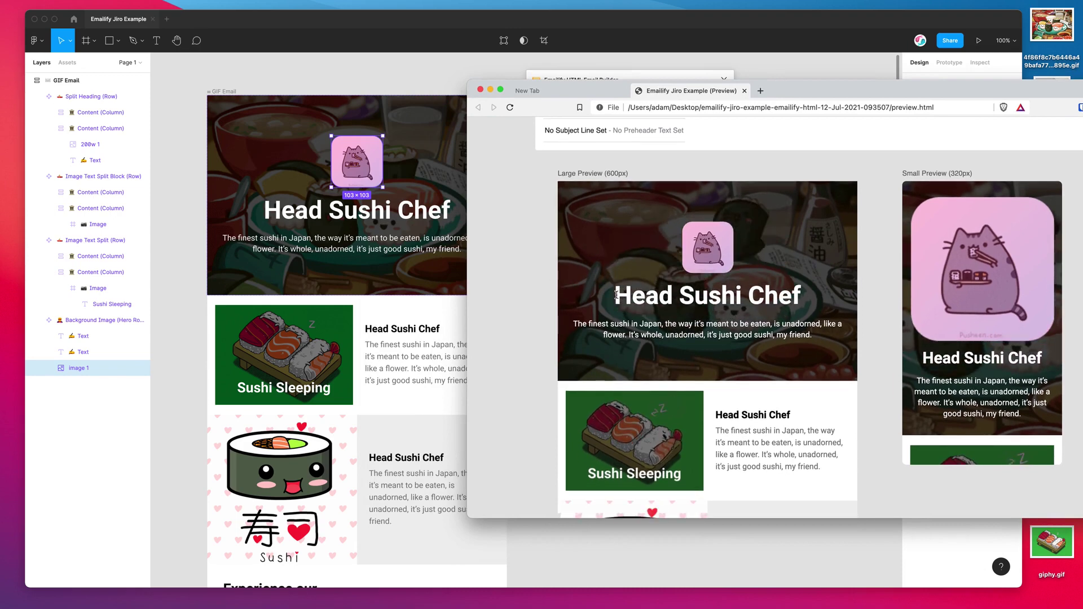
pyautogui.moveTo(616, 307); pyautogui.dragTo(632, 302)
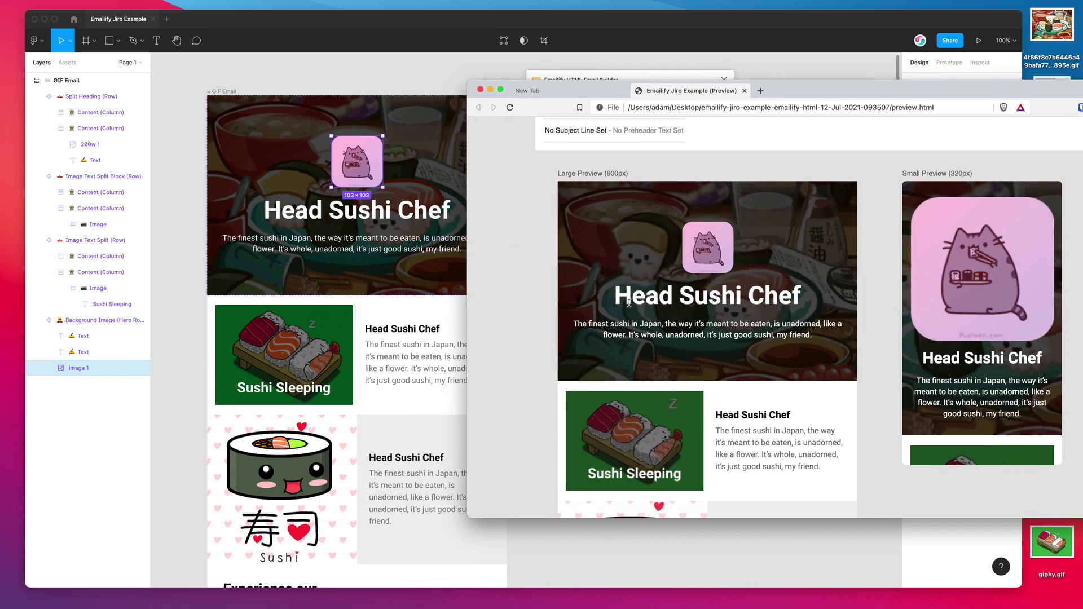
pyautogui.moveTo(813, 335); pyautogui.dragTo(617, 298)
pyautogui.click(616, 298)
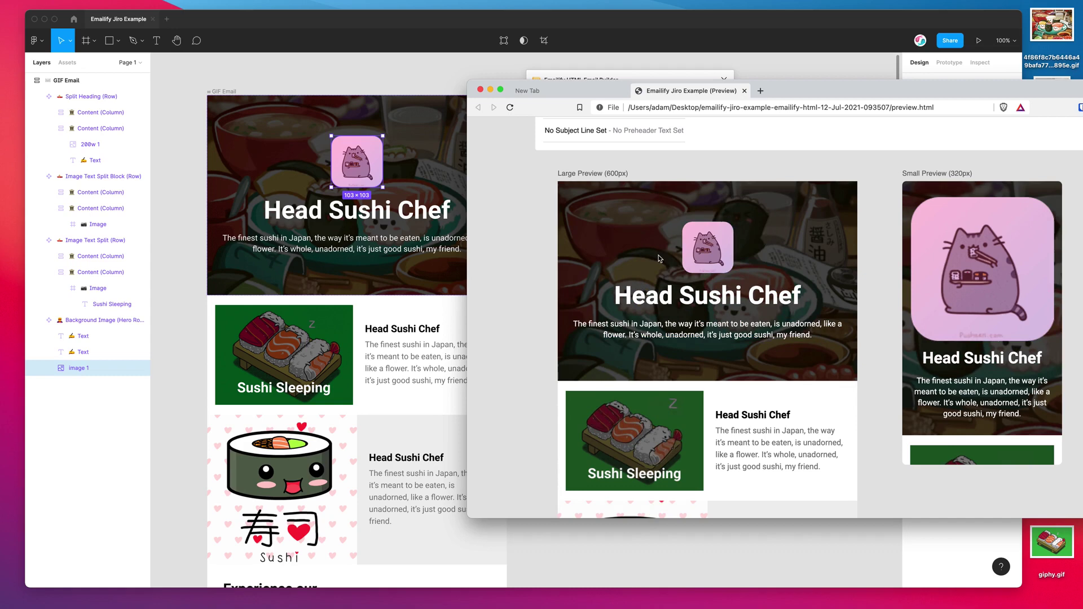
pyautogui.moveTo(926, 92); pyautogui.dragTo(843, 70)
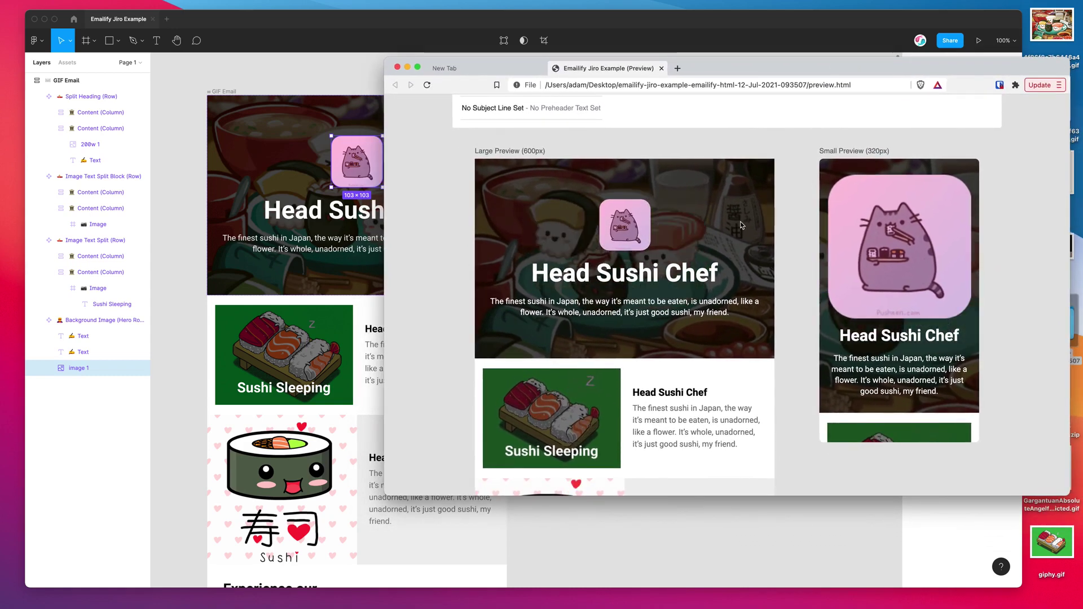
pyautogui.scroll(-1, 728, 237)
pyautogui.scroll(1, 717, 259)
pyautogui.scroll(2, 703, 286)
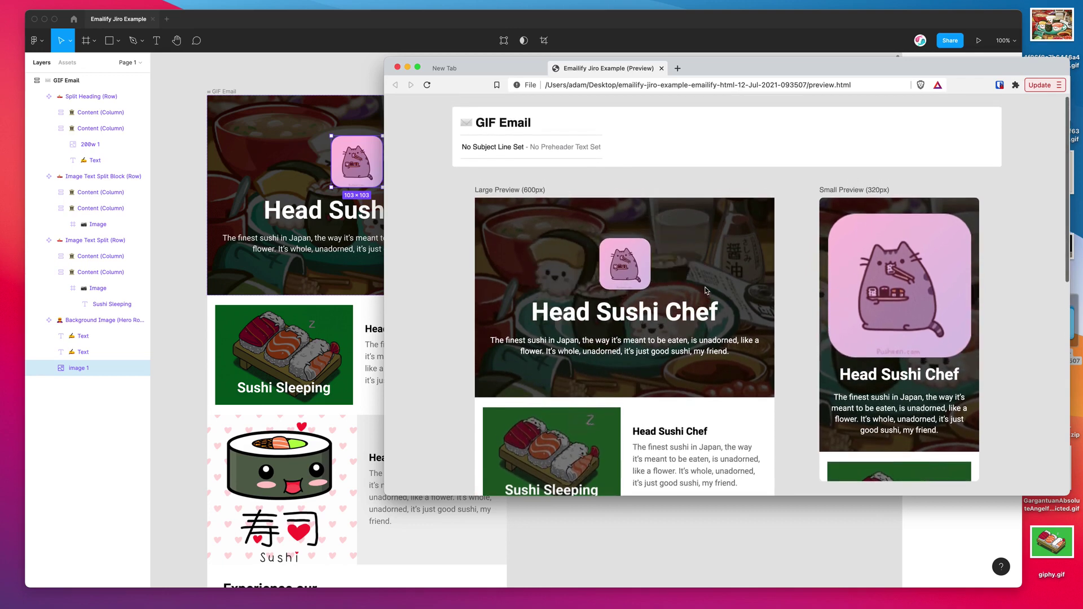
pyautogui.scroll(2, 706, 287)
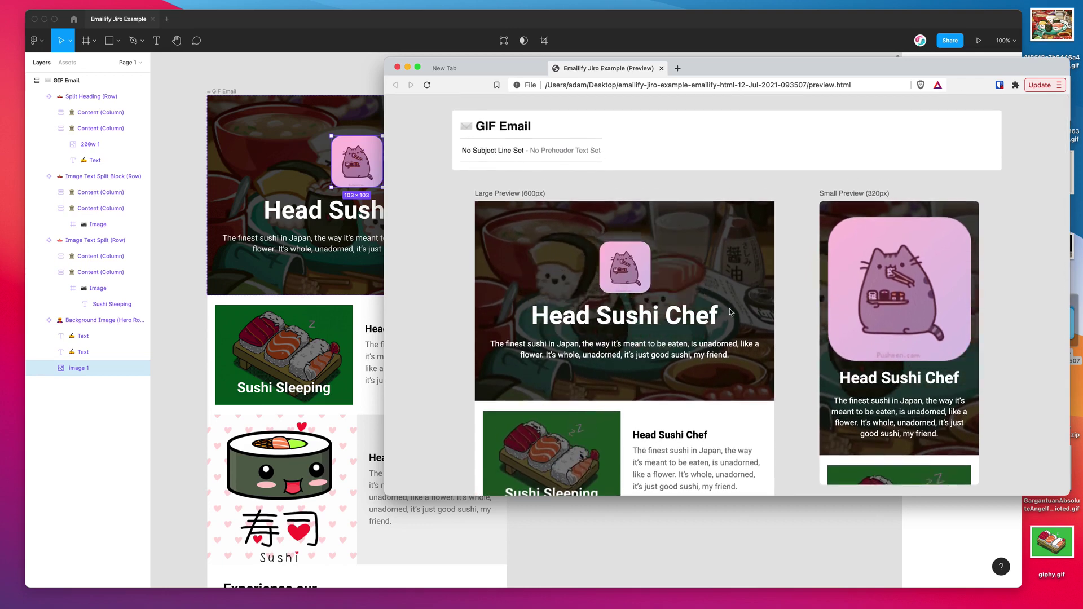
pyautogui.scroll(-3, 707, 286)
pyautogui.scroll(-4, 707, 286)
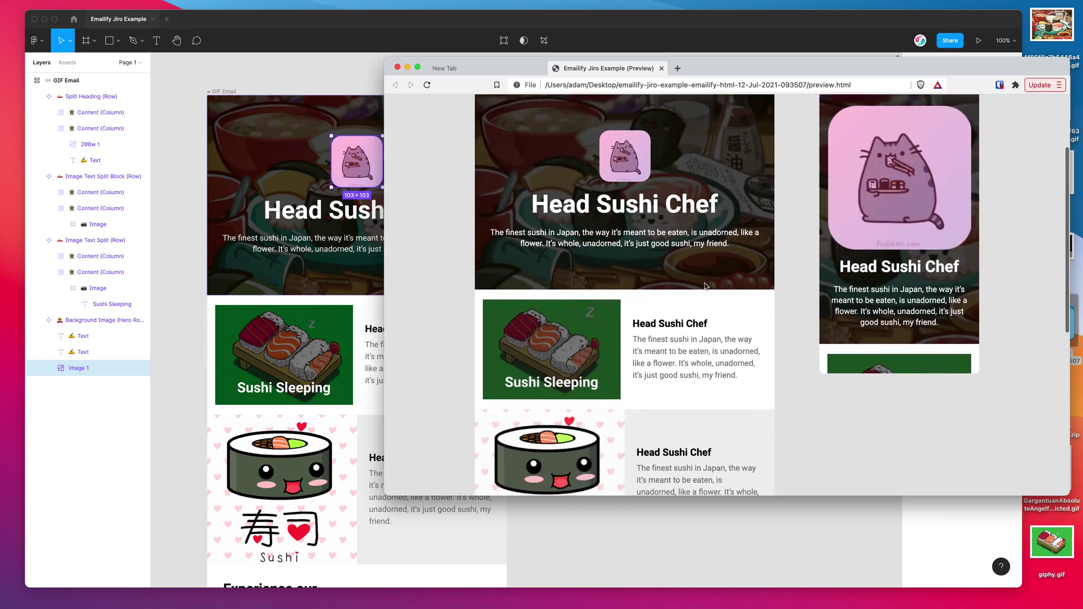
pyautogui.scroll(7, 550, 384)
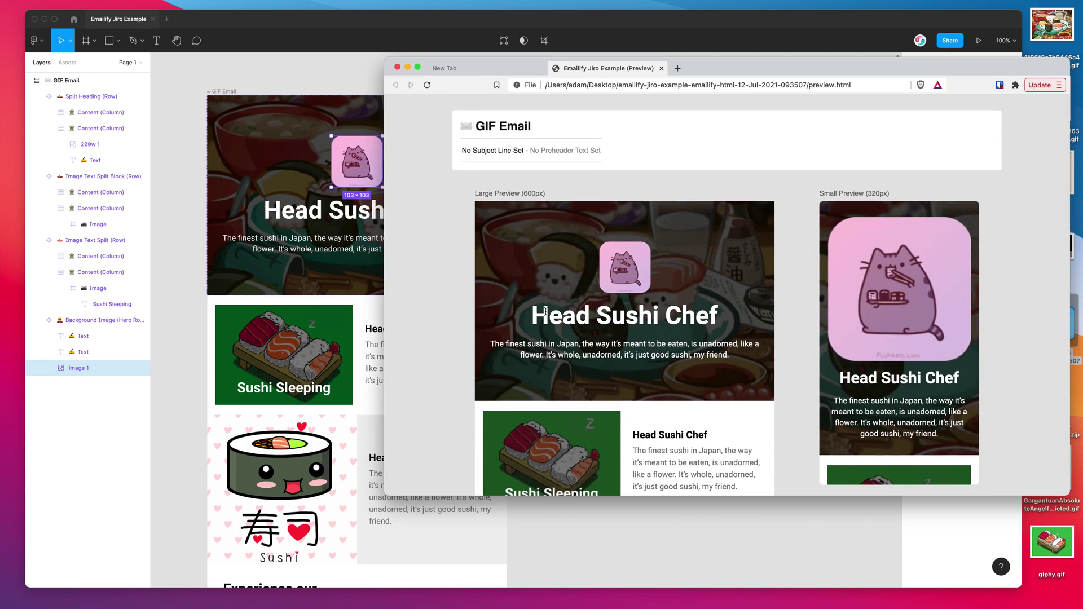
pyautogui.scroll(-4, 531, 383)
pyautogui.scroll(-2, 572, 354)
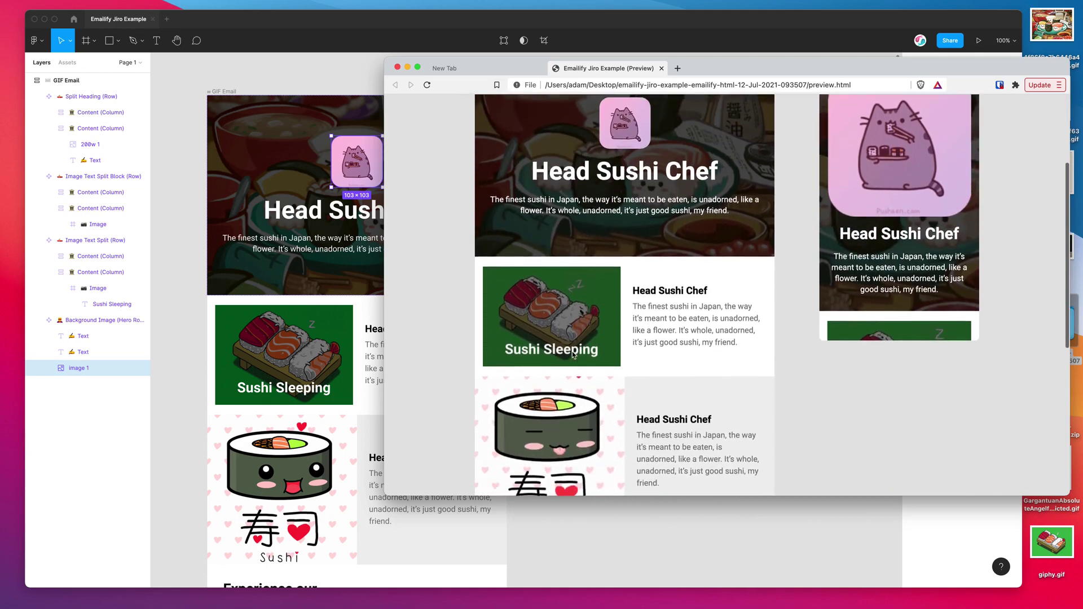
pyautogui.scroll(7, 620, 254)
pyautogui.moveTo(729, 71); pyautogui.dragTo(729, 82)
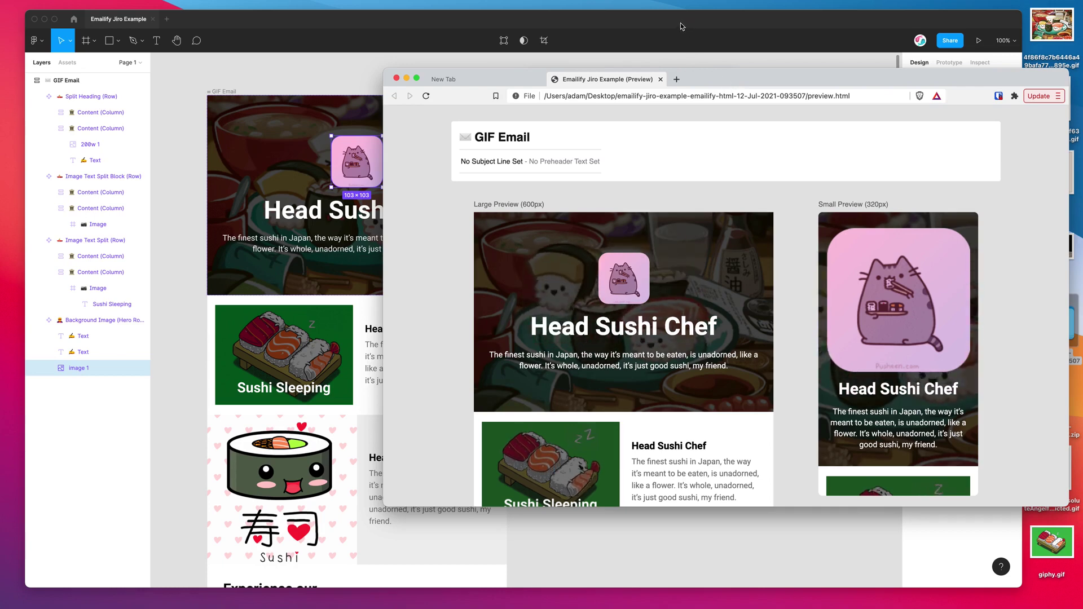
pyautogui.moveTo(710, 69)
pyautogui.mouseDown()
pyautogui.moveTo(709, 87)
pyautogui.moveTo(708, 78)
pyautogui.mouseUp()
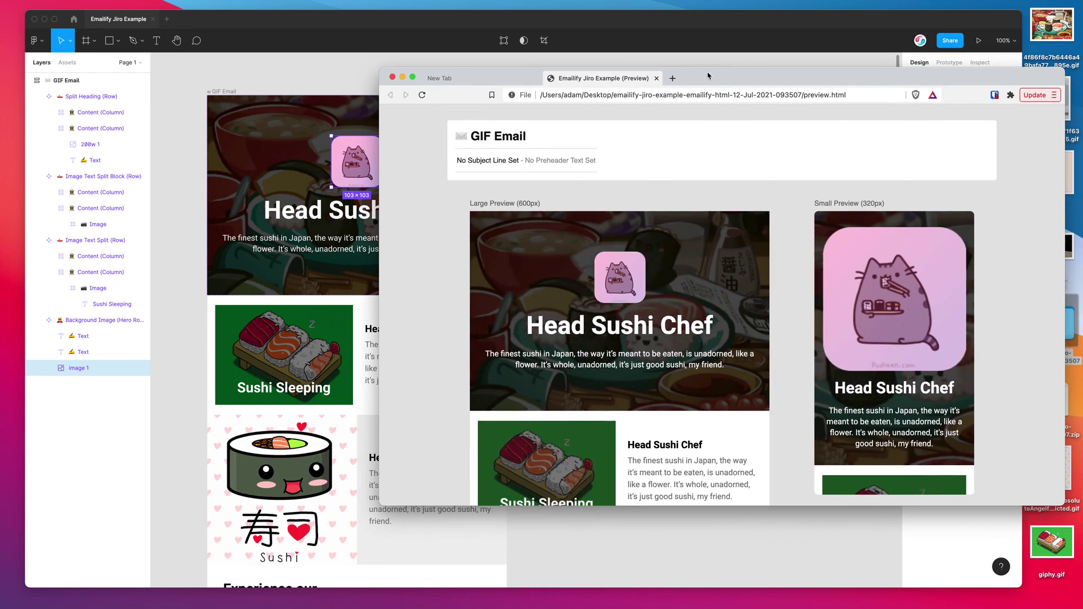
pyautogui.moveTo(709, 76); pyautogui.dragTo(710, 80)
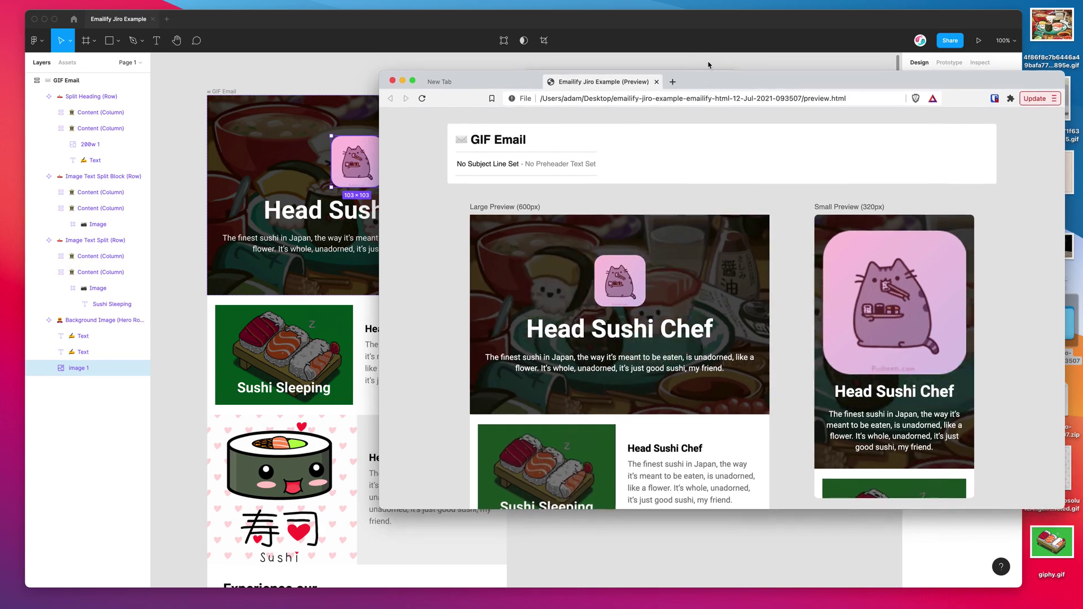
pyautogui.click(709, 64)
pyautogui.moveTo(650, 89); pyautogui.dragTo(647, 89)
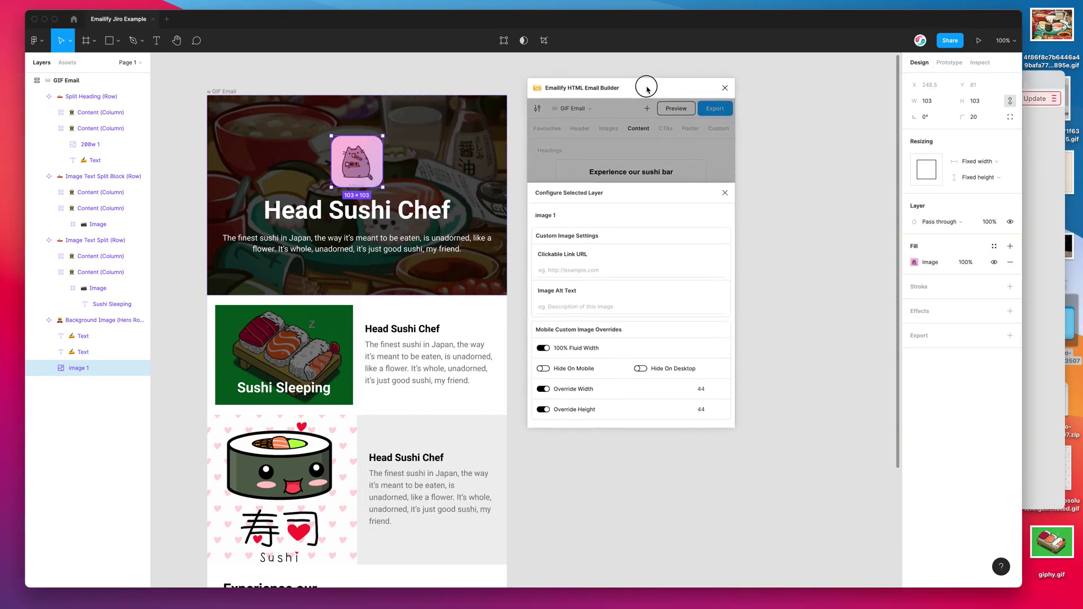